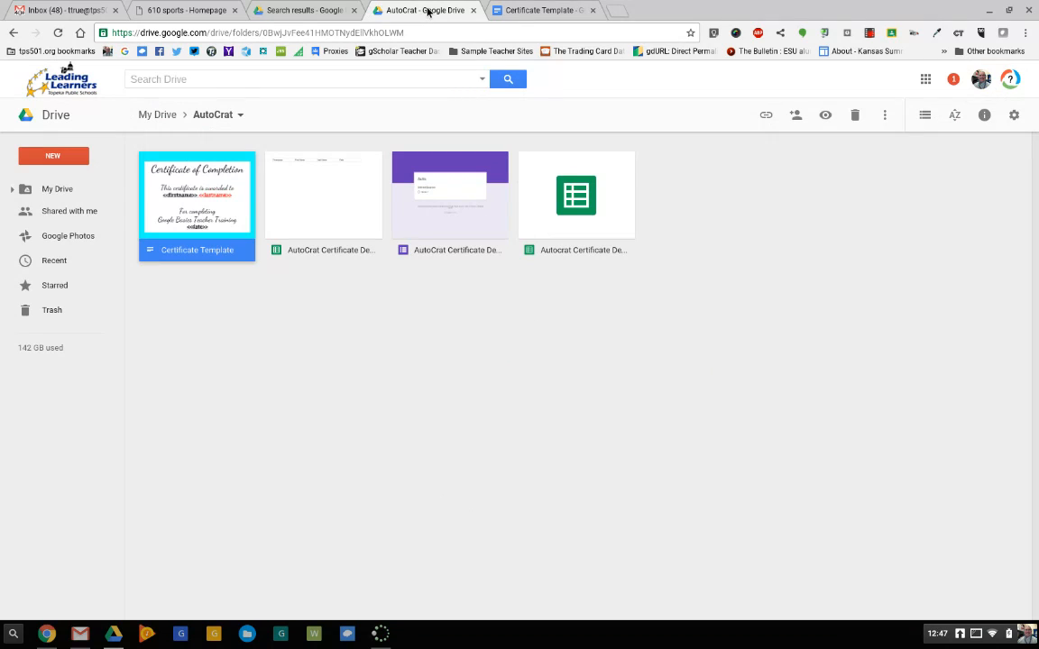
# Open the Autocrat Certificate Demo spreadsheet and enter the headers First Name, Last Name and Date in A1:C1
pyautogui.click(603, 220)
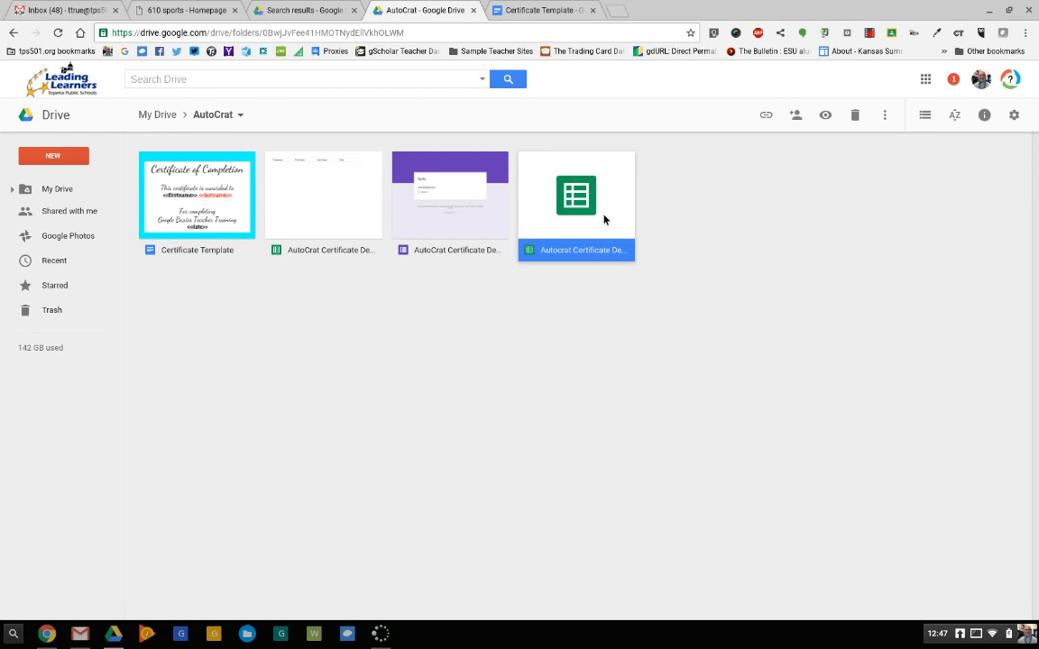
pyautogui.doubleClick(603, 220)
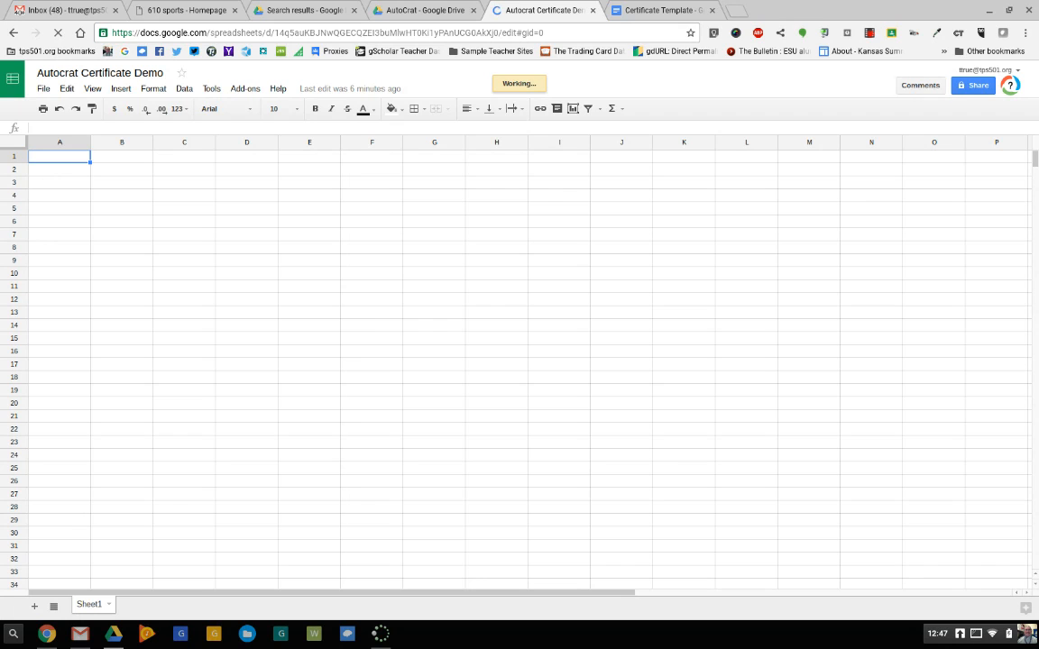
pyautogui.write('First Name')
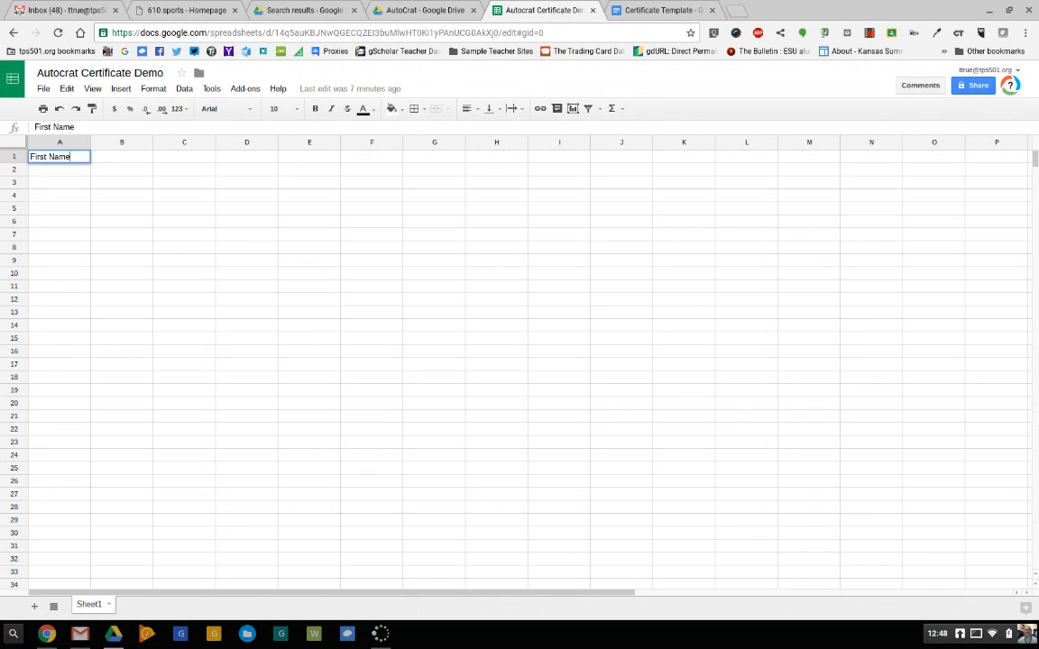
pyautogui.press('Tab')
pyautogui.write('Last Name')
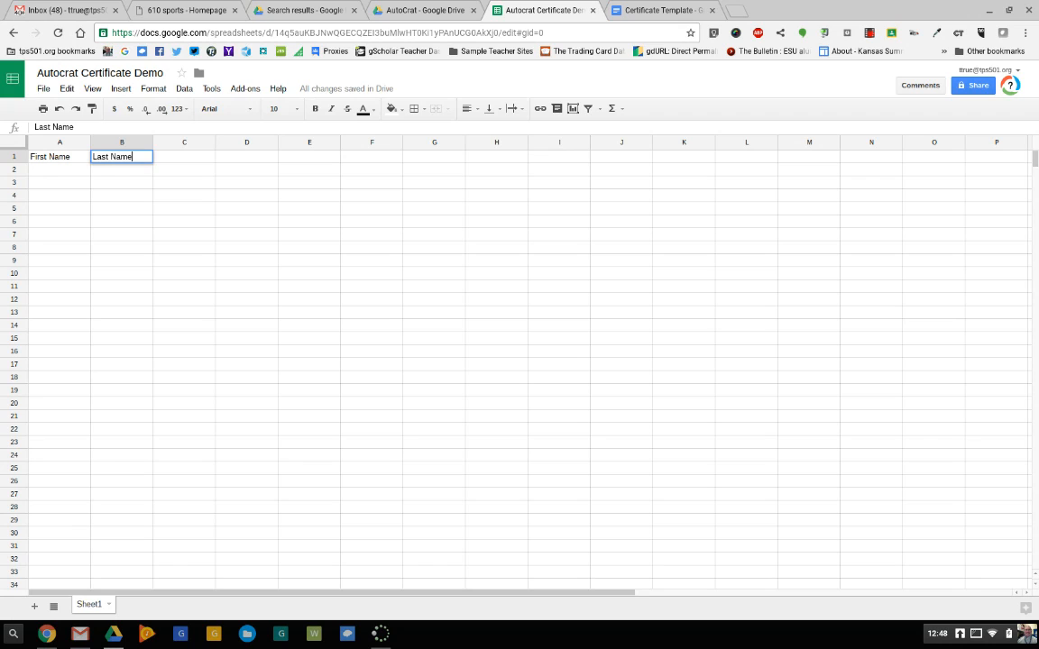
pyautogui.press('Tab')
pyautogui.write('Dat')
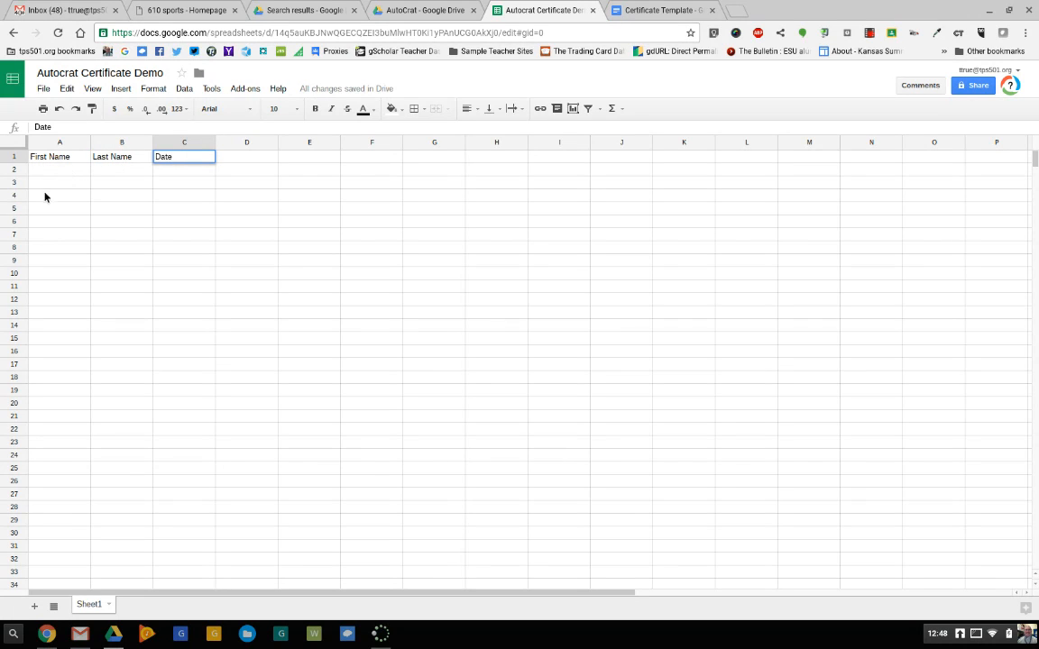
# Fill row 2 with Mickey, Mouse and the date 6/23/16
pyautogui.click(65, 176)
pyautogui.write('Micky')
pyautogui.press('BackSpace')
pyautogui.press('BackSpace')
pyautogui.write('key')
pyautogui.press('Tab')
pyautogui.write('Mouse')
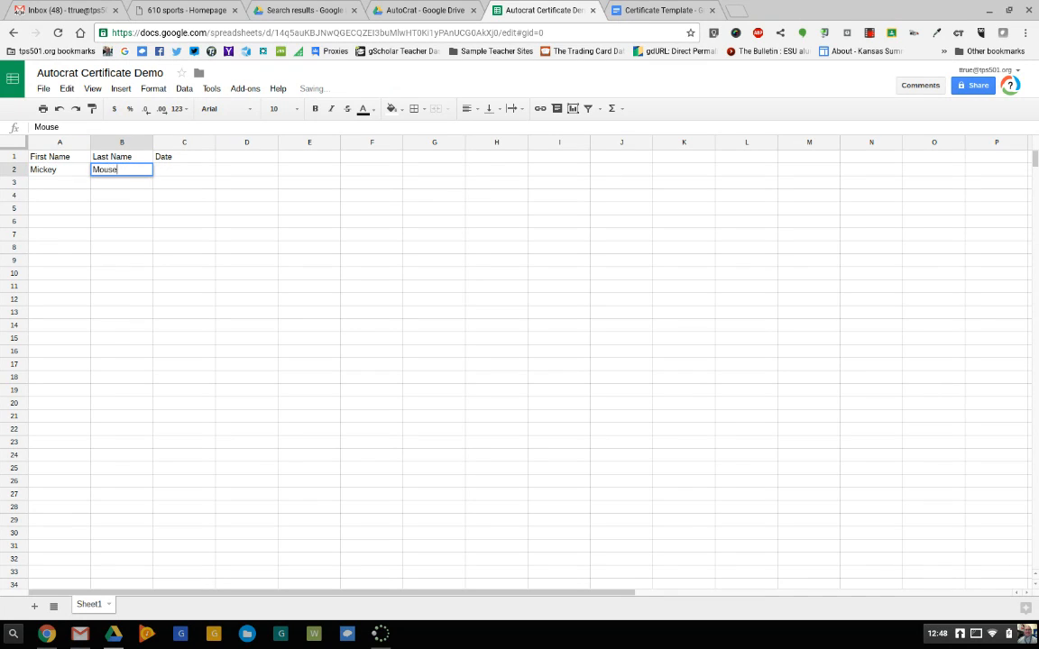
pyautogui.press('Tab')
pyautogui.write('6')
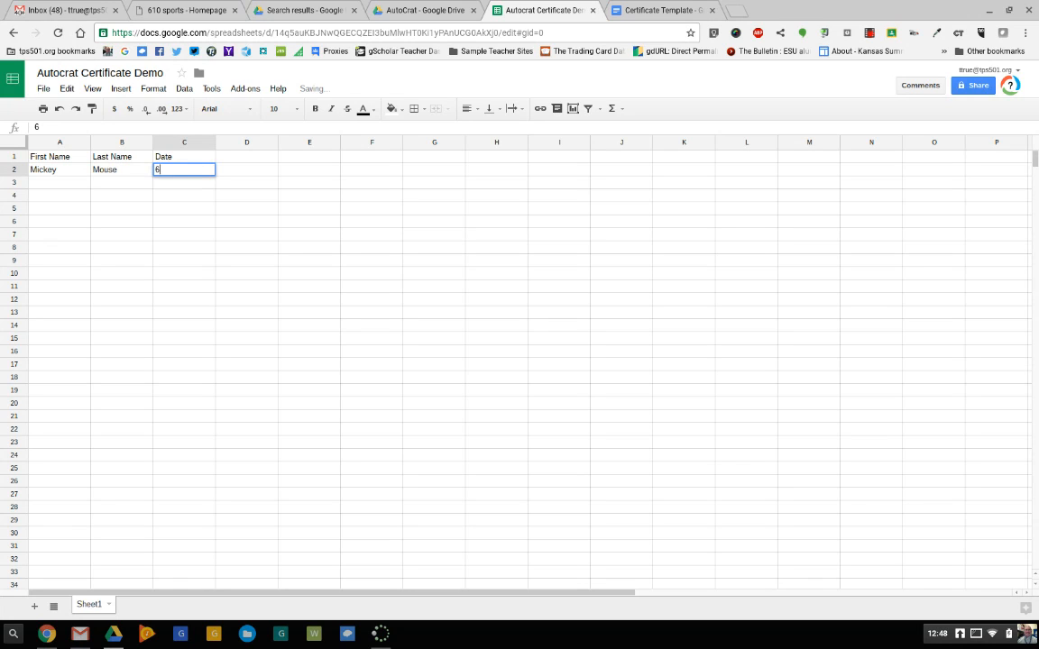
pyautogui.write('/23/16')
pyautogui.press('Return')
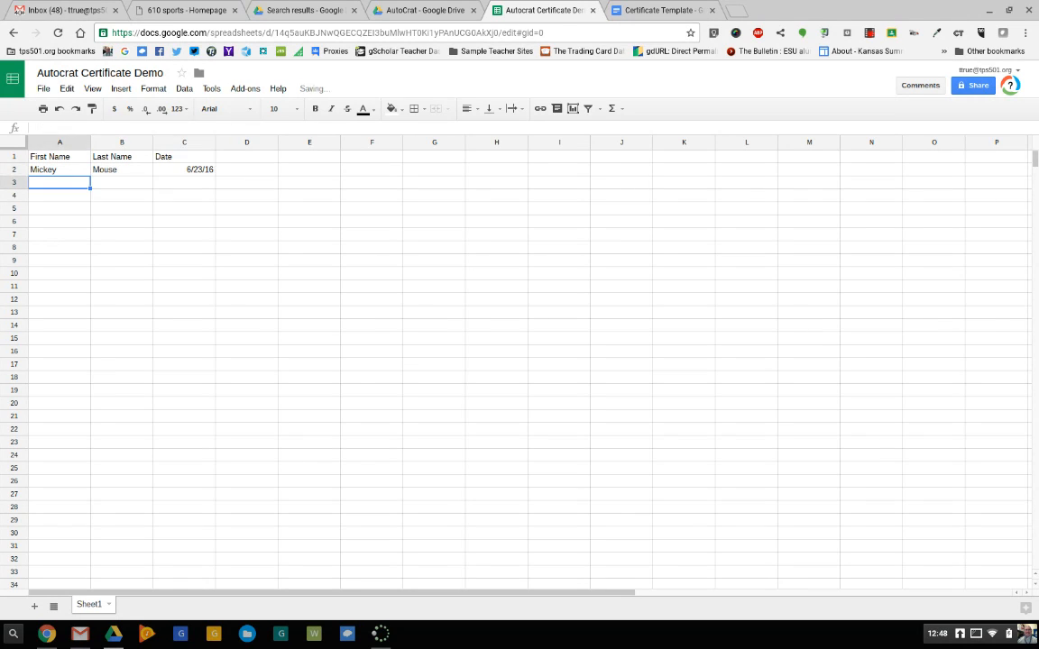
# Fill row 3 with Donald, Duck and the date 6/23/16
pyautogui.write('Donald')
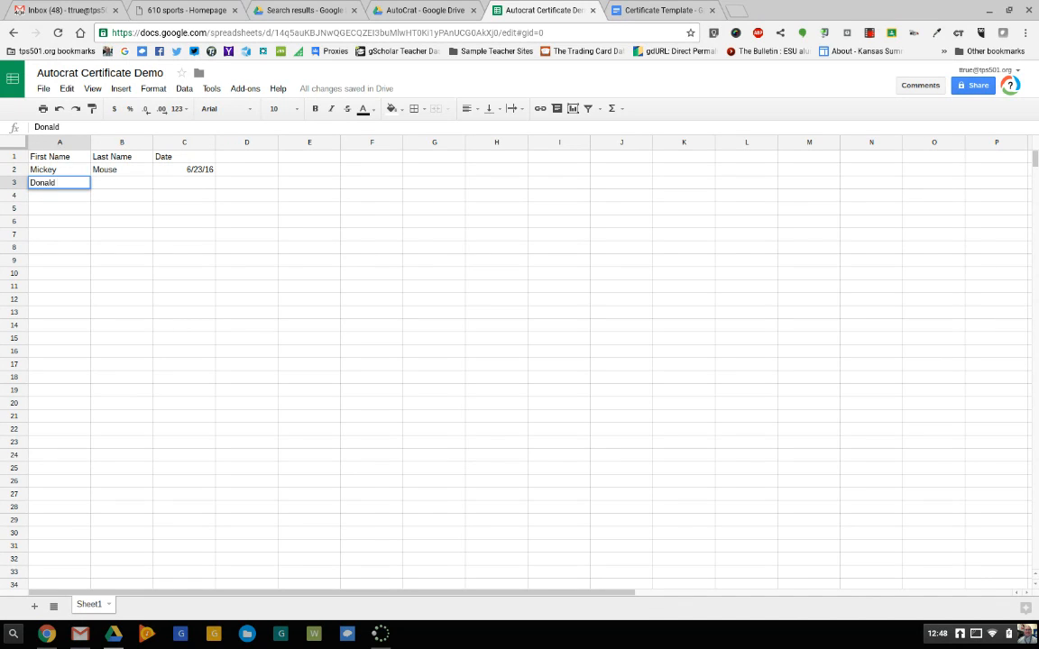
pyautogui.press('Tab')
pyautogui.write('Duc')
pyautogui.press('Tab')
pyautogui.write('6/23/1')
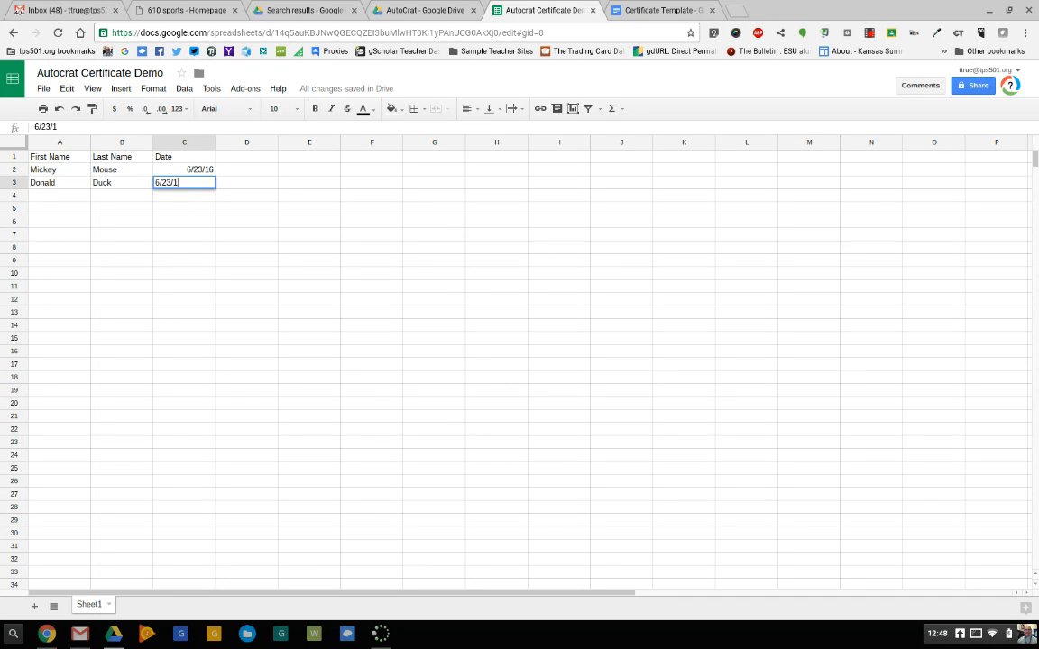
pyautogui.write('6')
pyautogui.press('Return')
# Fill row 4 with Bart, Simpson and the date 6/23/16, keeping first and last names in separate cells
pyautogui.write('Bart Simpson')
pyautogui.press('BackSpace')
pyautogui.press('BackSpace')
pyautogui.press('BackSpace')
pyautogui.press('BackSpace')
pyautogui.press('BackSpace')
pyautogui.press('BackSpace')
pyautogui.press('BackSpace')
pyautogui.press('Tab')
pyautogui.write('Simpson')
pyautogui.press('Tab')
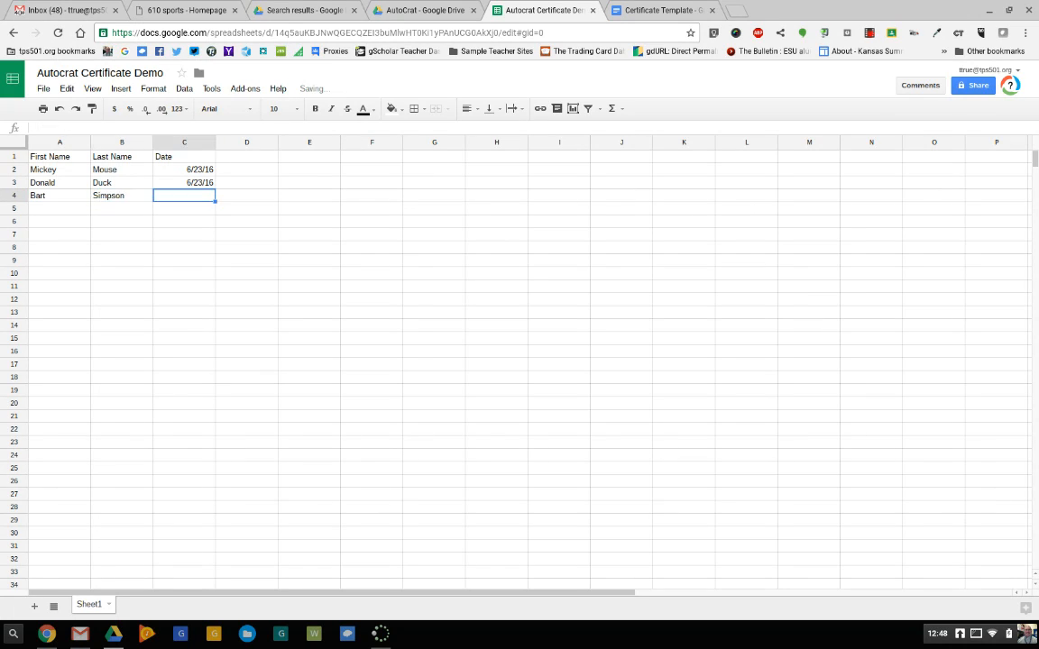
pyautogui.write('6/23/16')
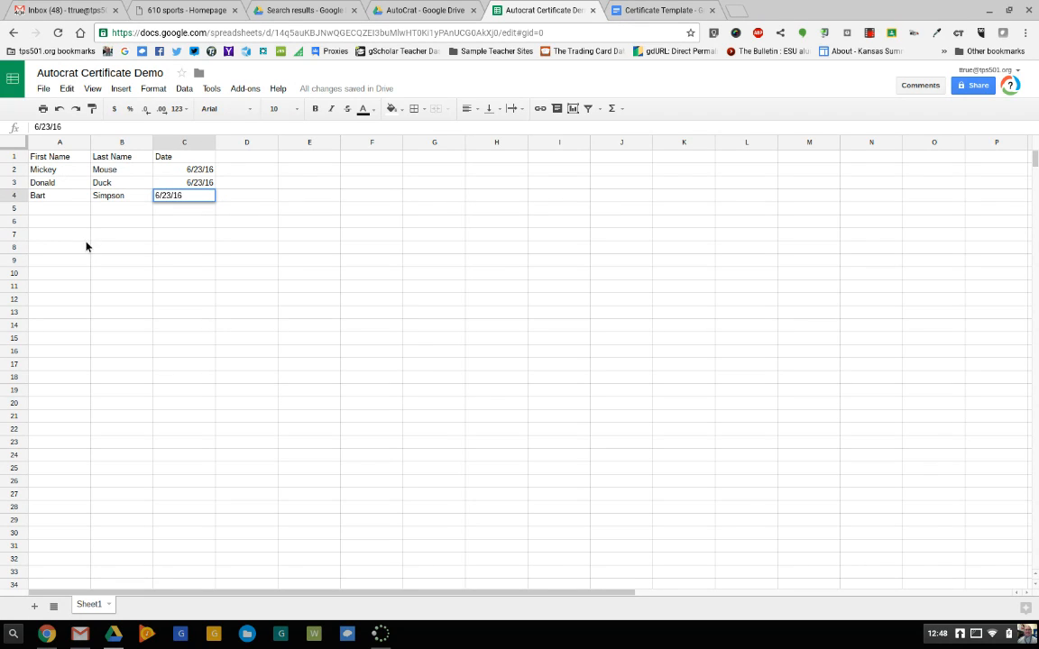
pyautogui.click(129, 243)
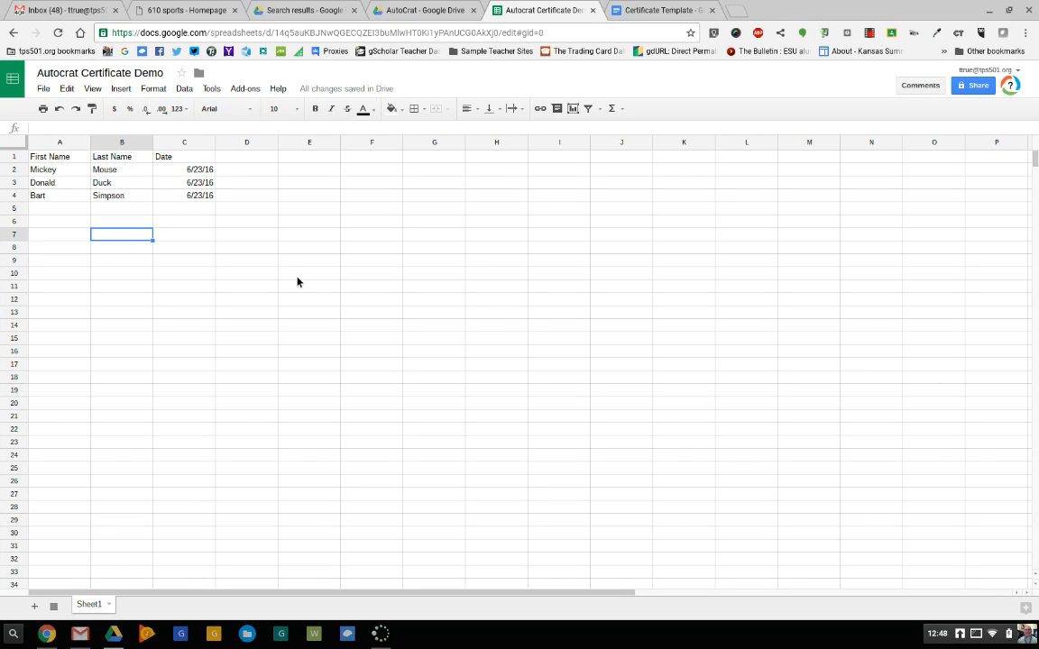
# Compare the first name, last name and date merge tags in the Certificate Template document with the spreadsheet's columns
pyautogui.click(635, 10)
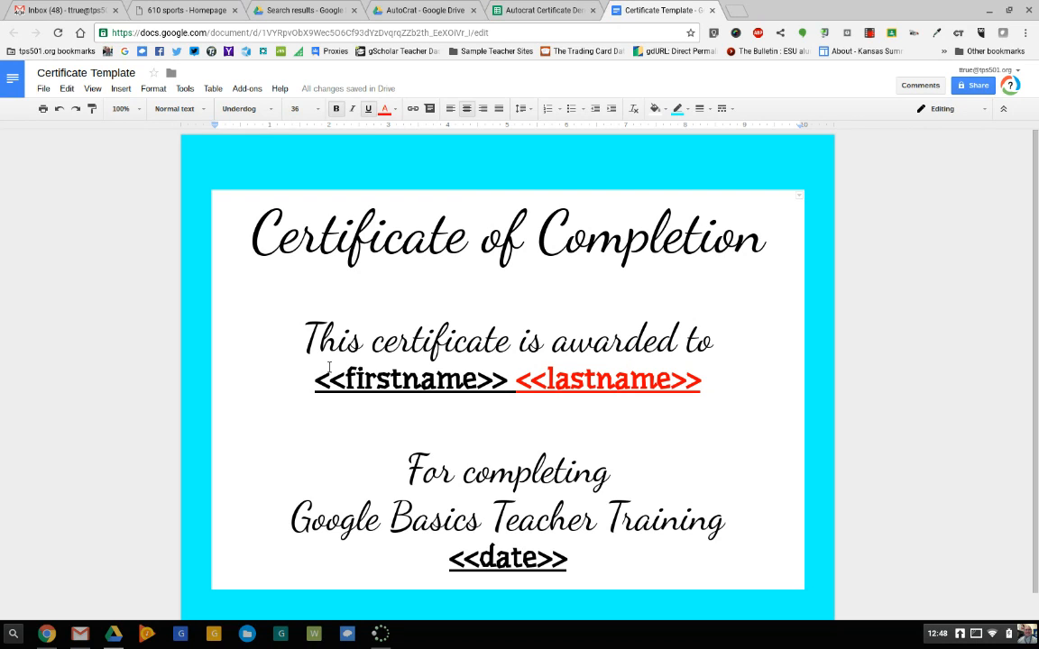
pyautogui.click(423, 387)
pyautogui.click(539, 10)
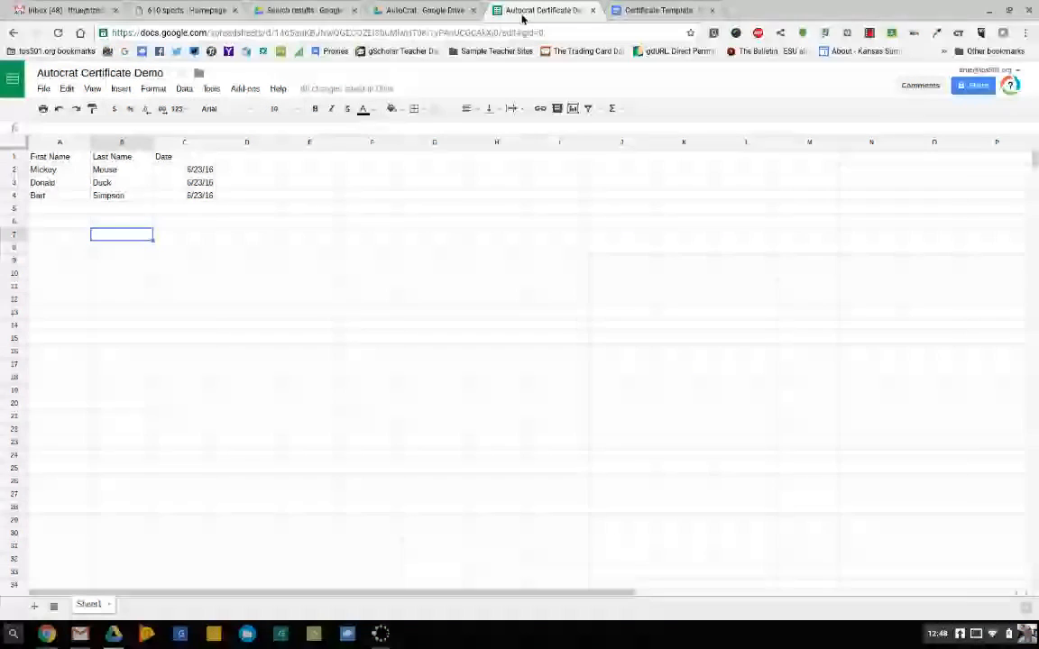
pyautogui.click(67, 173)
pyautogui.click(122, 171)
pyautogui.click(631, 11)
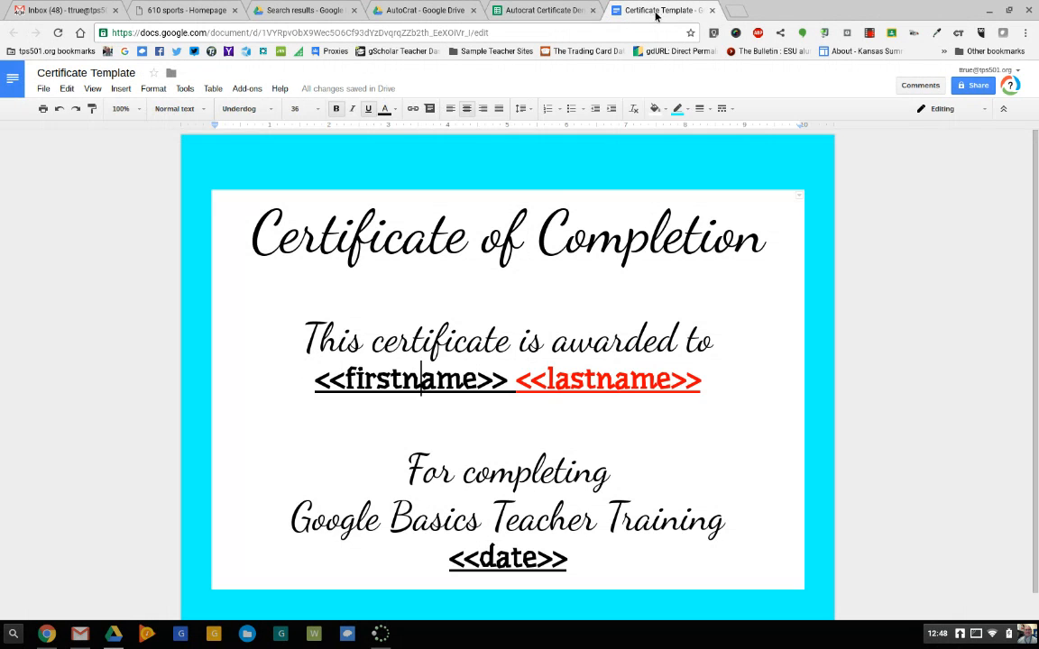
pyautogui.click(631, 385)
pyautogui.click(514, 568)
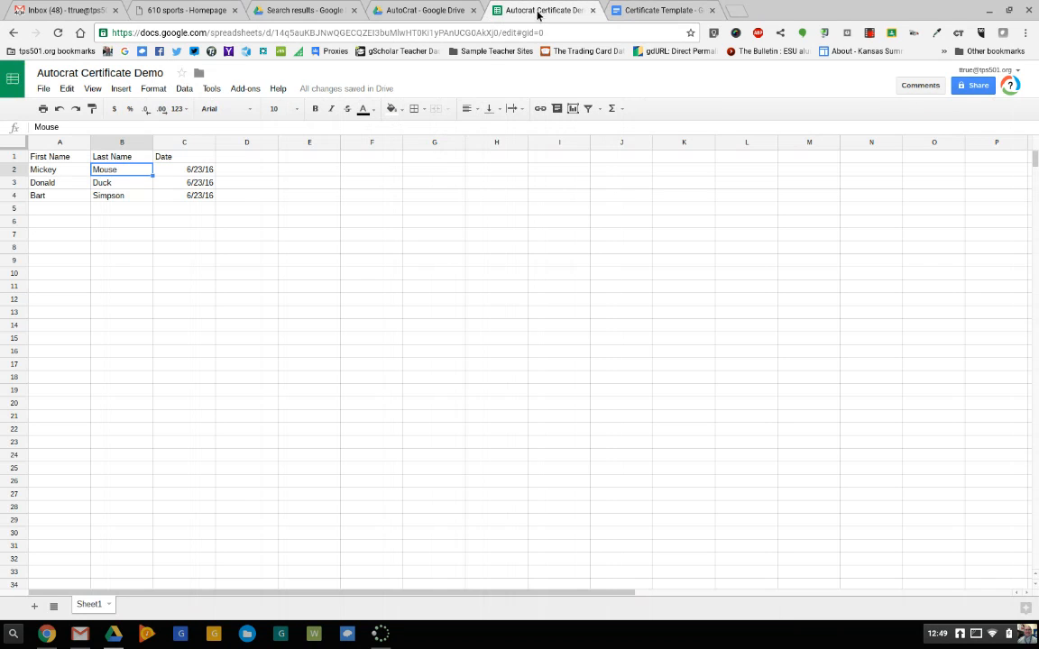
pyautogui.click(488, 11)
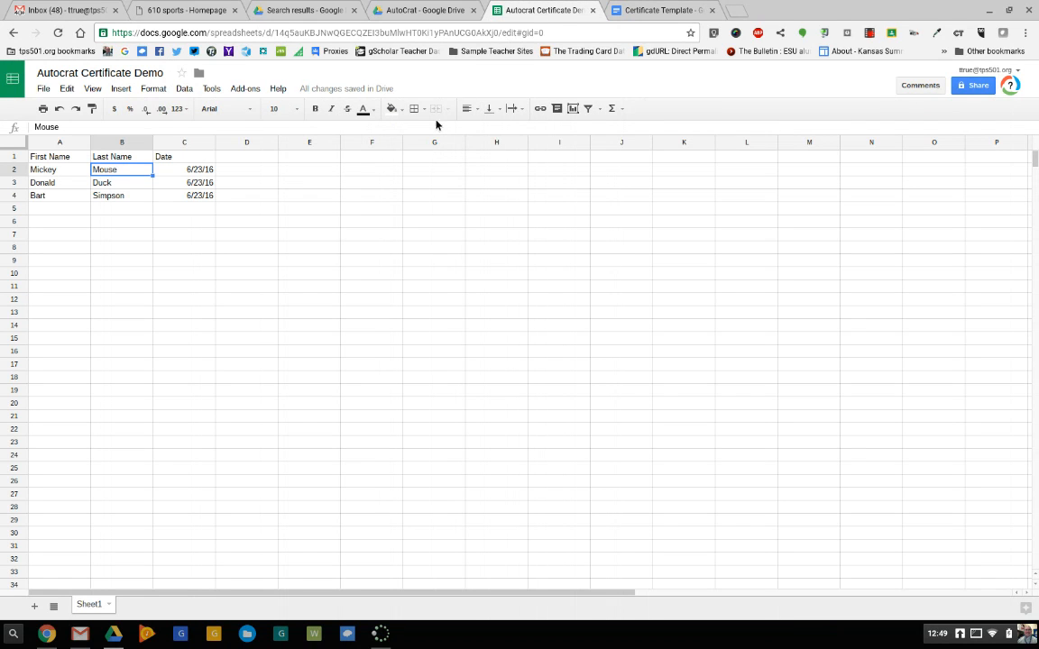
# Search the add-ons store for autocrat to check whether it is installed, and close the store
pyautogui.click(252, 92)
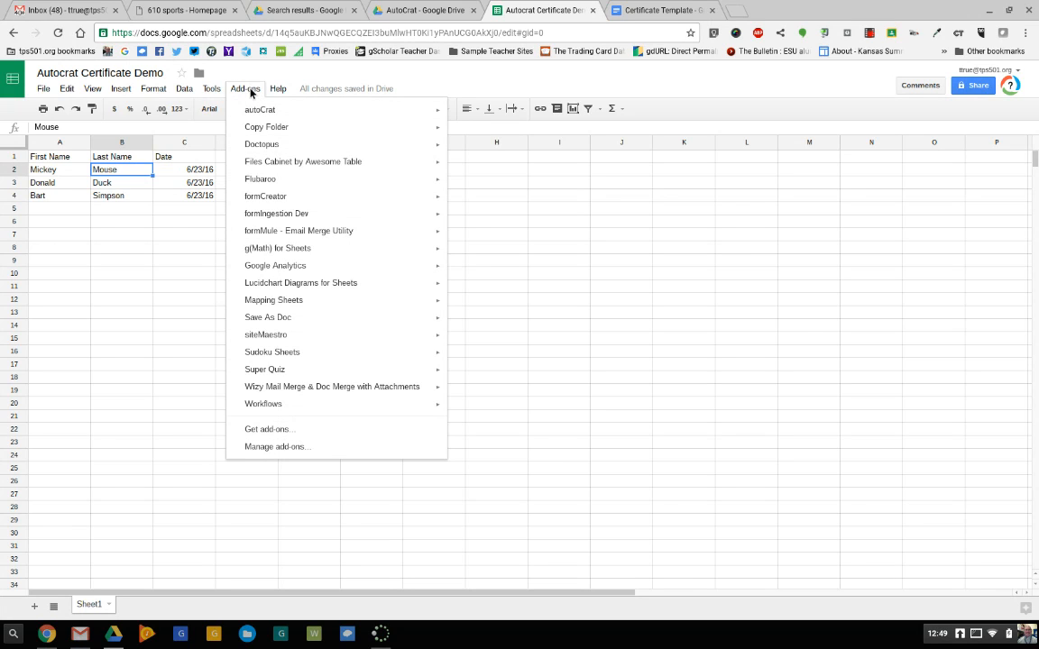
pyautogui.click(285, 434)
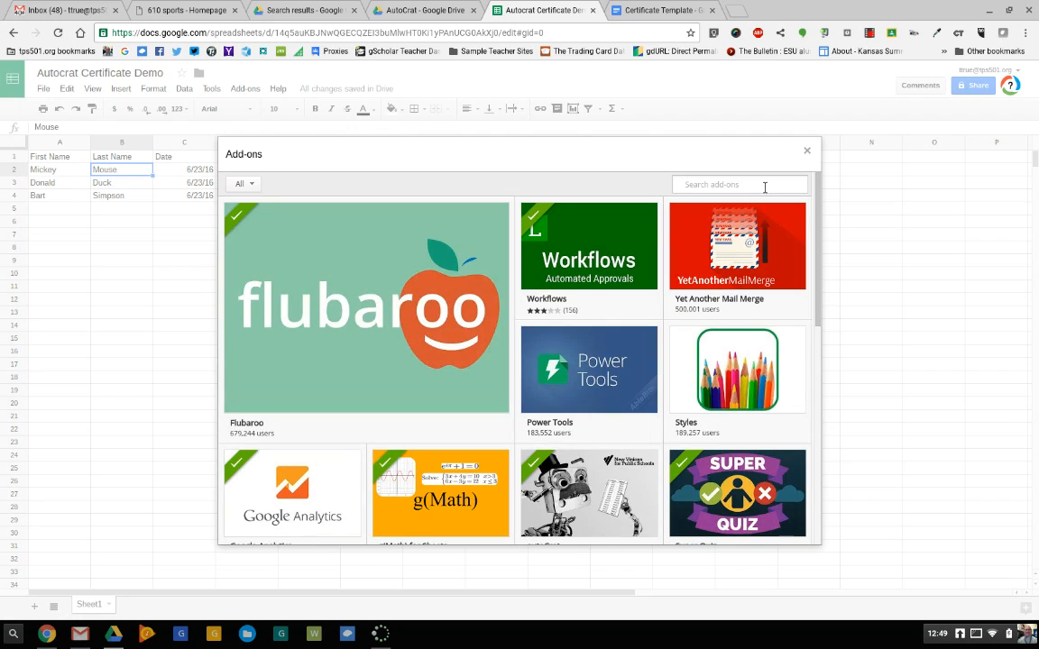
pyautogui.write('autocrat')
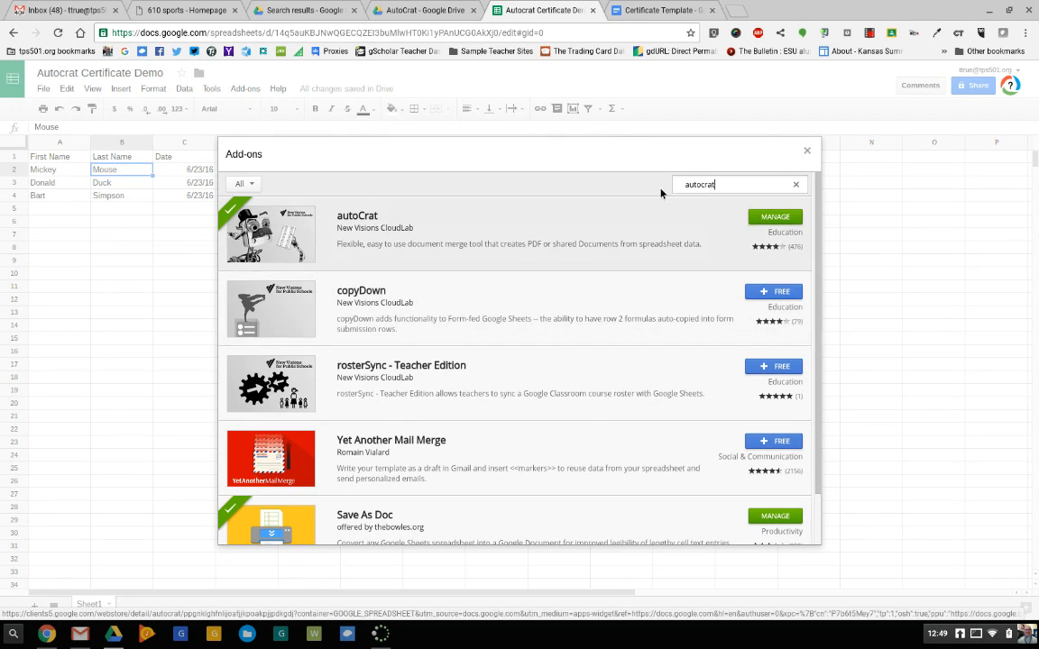
pyautogui.click(808, 153)
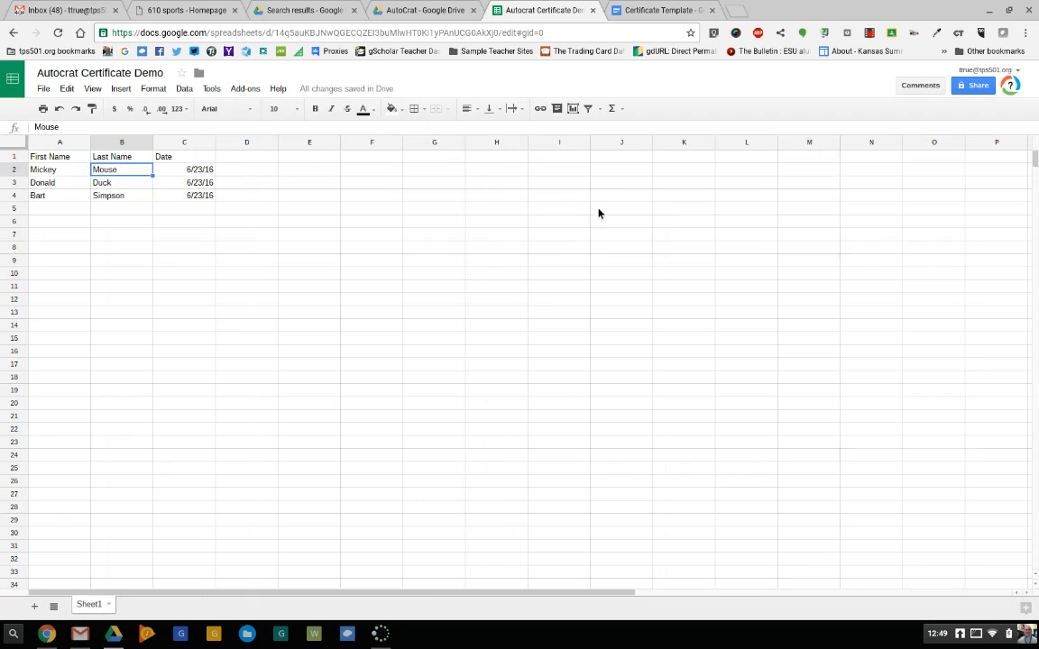
# Launch the autoCrat add-on, create a new merge job named Training Certificate and continue to the template choice
pyautogui.click(244, 90)
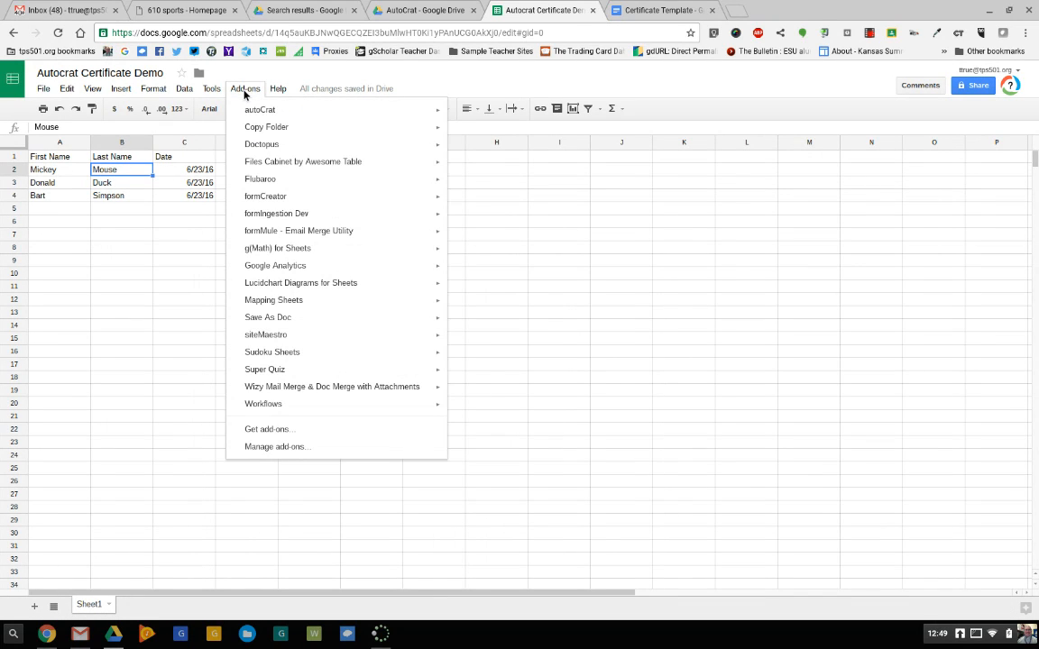
pyautogui.moveTo(256, 111)
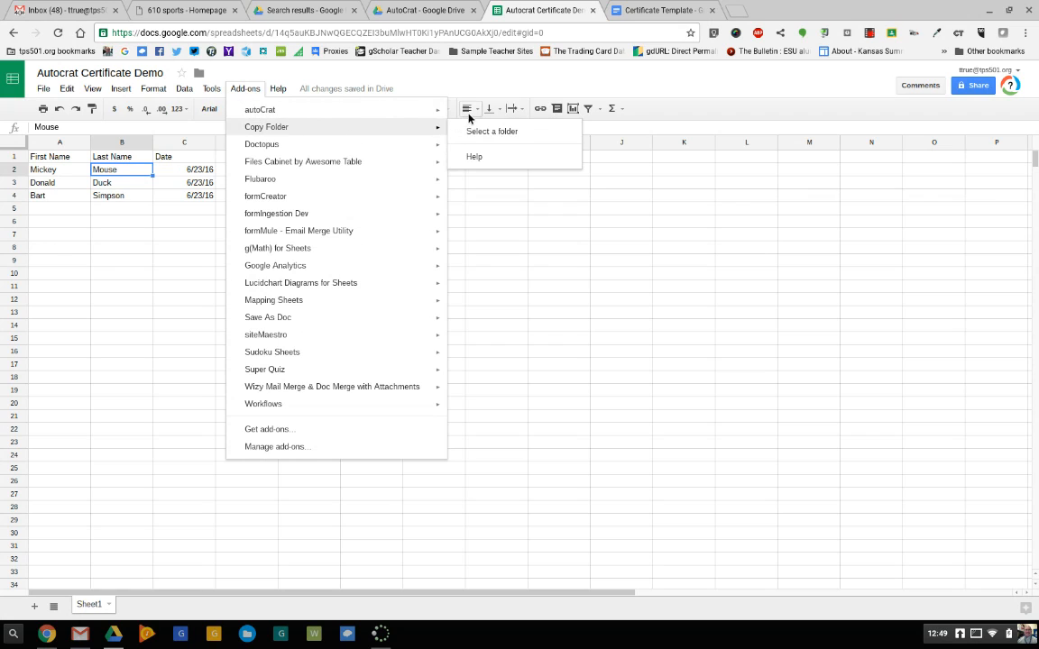
pyautogui.click(466, 117)
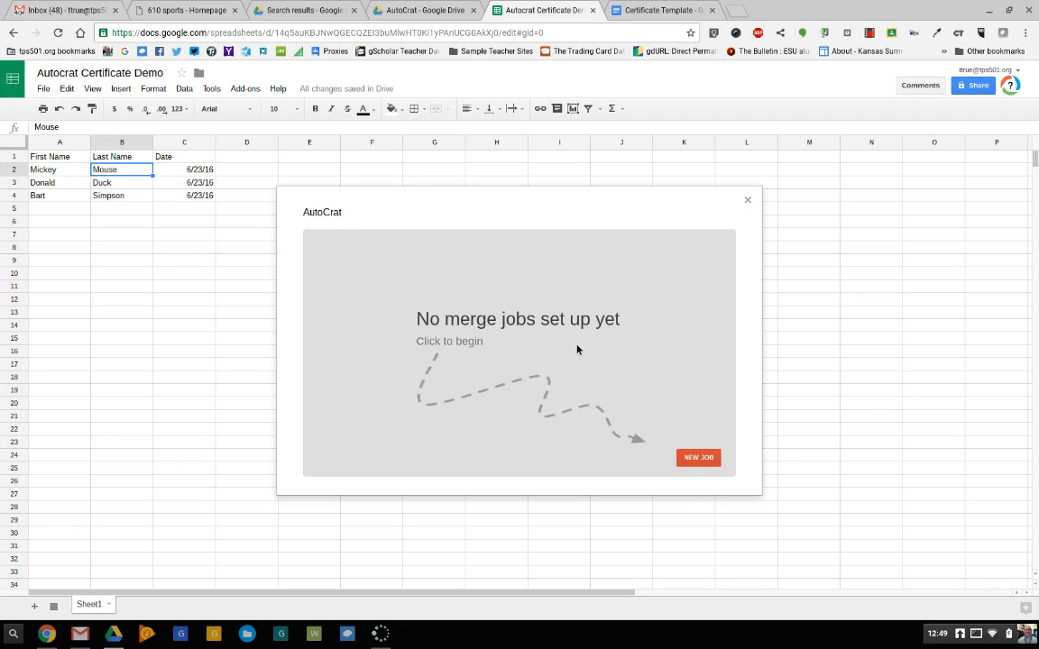
pyautogui.click(697, 457)
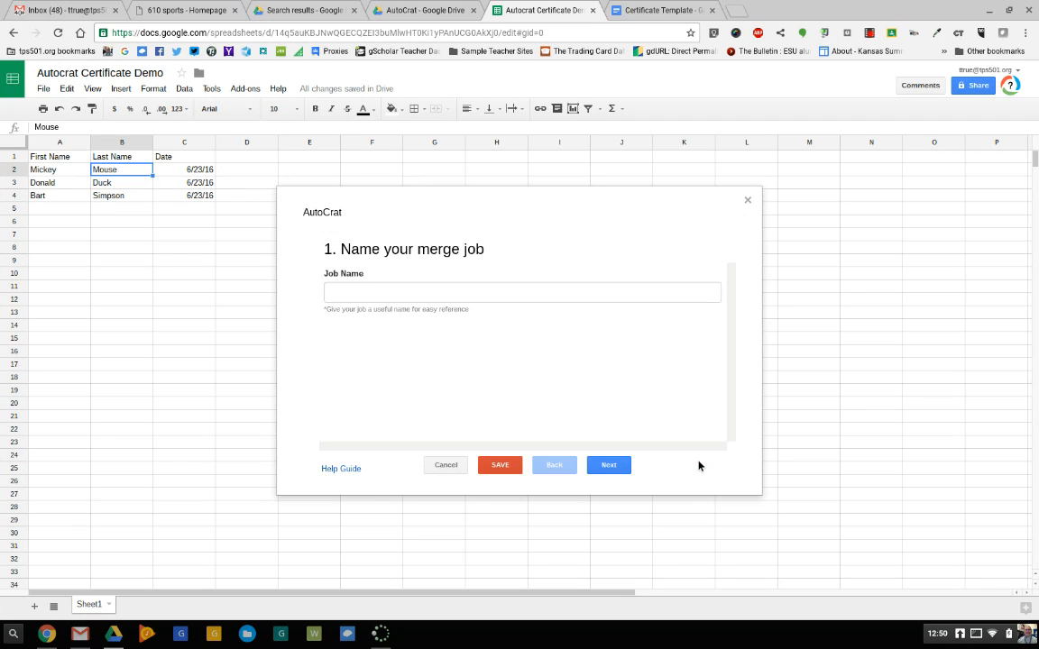
pyautogui.click(412, 299)
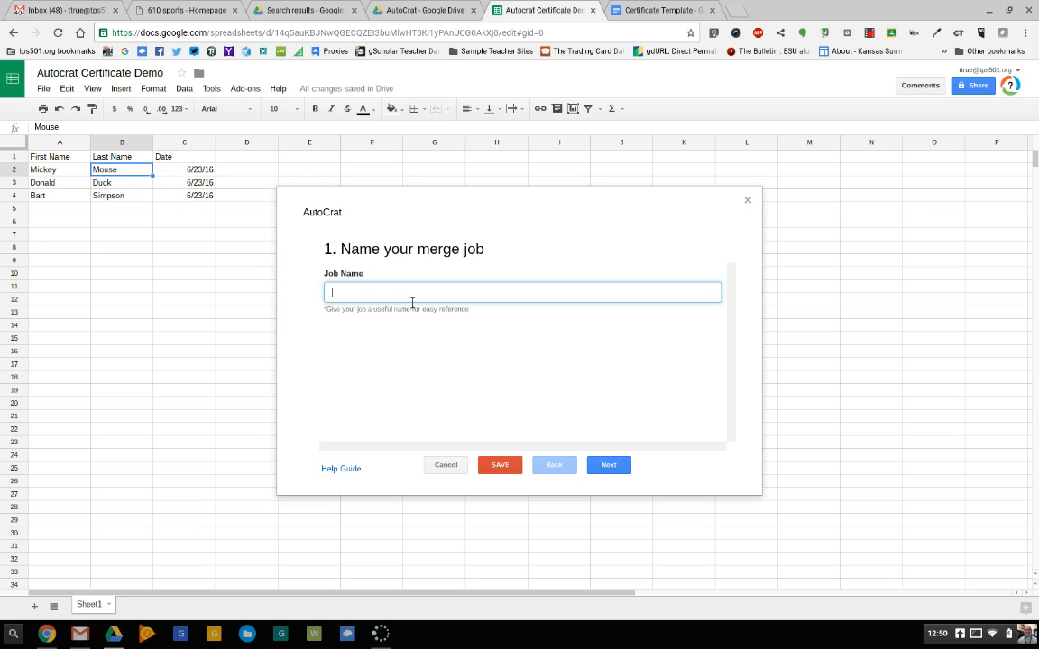
pyautogui.write('Training Certificate')
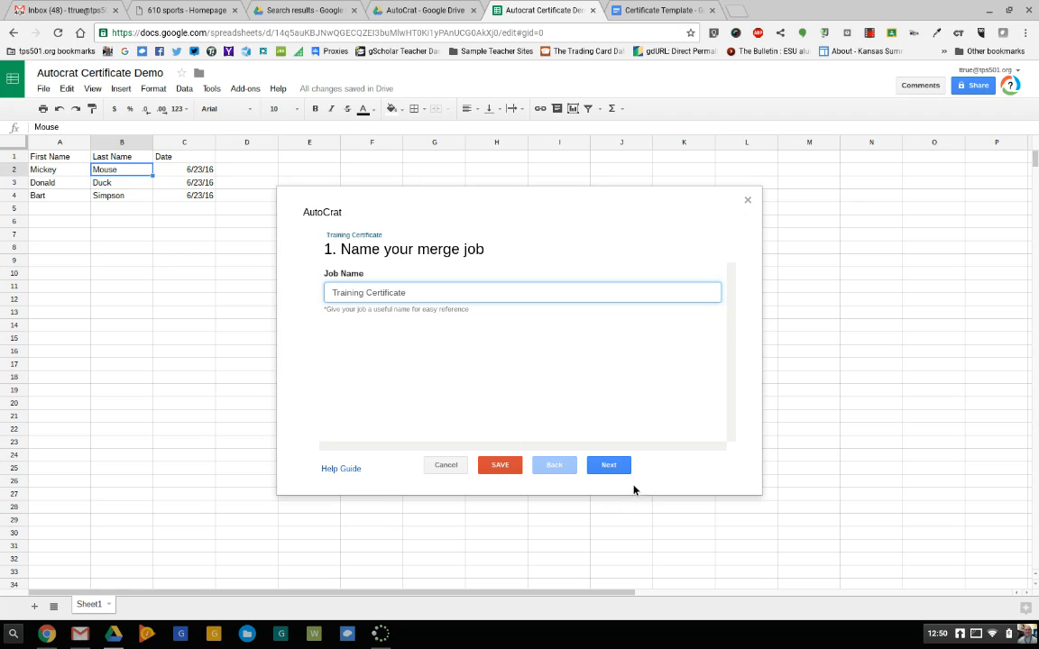
pyautogui.click(620, 464)
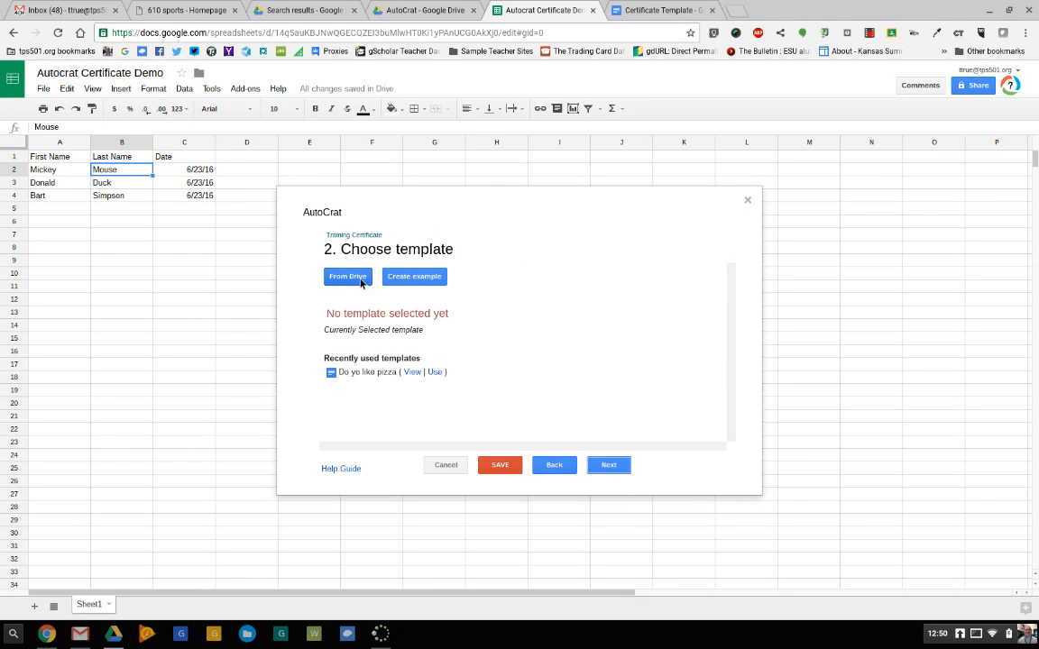
# Check the certificate document, and choose Certificate Template from Drive as the merge job's template
pyautogui.click(664, 12)
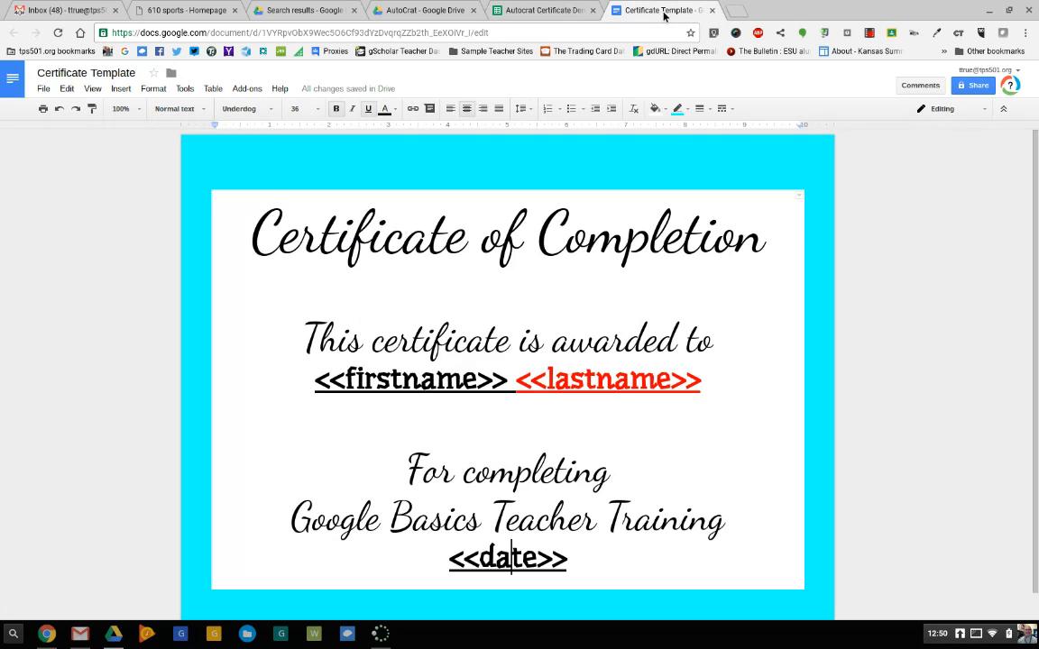
pyautogui.click(541, 10)
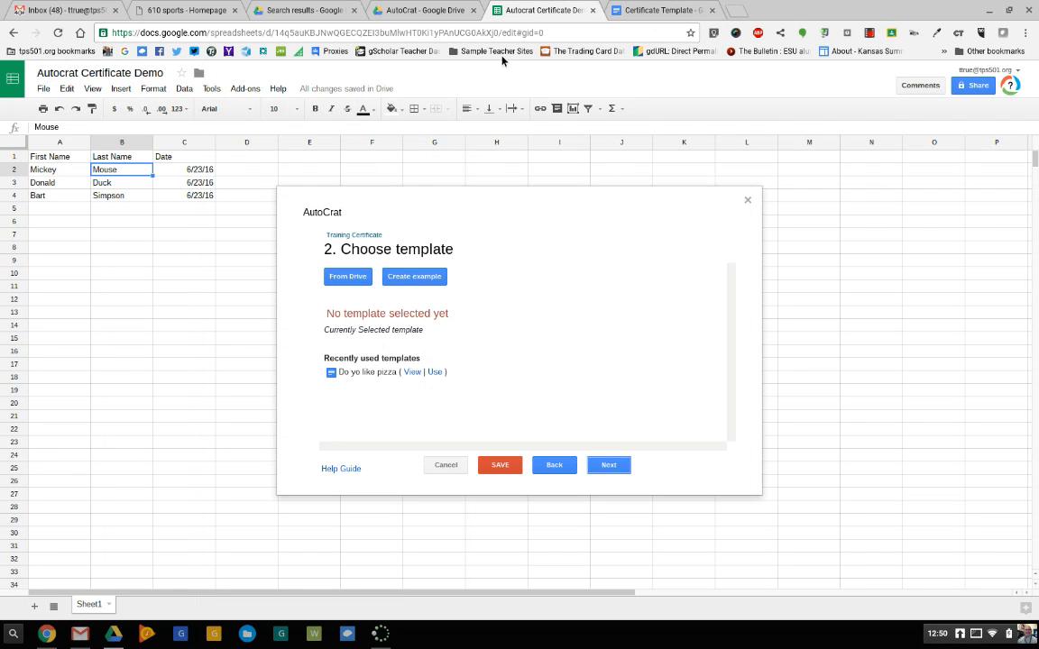
pyautogui.click(342, 279)
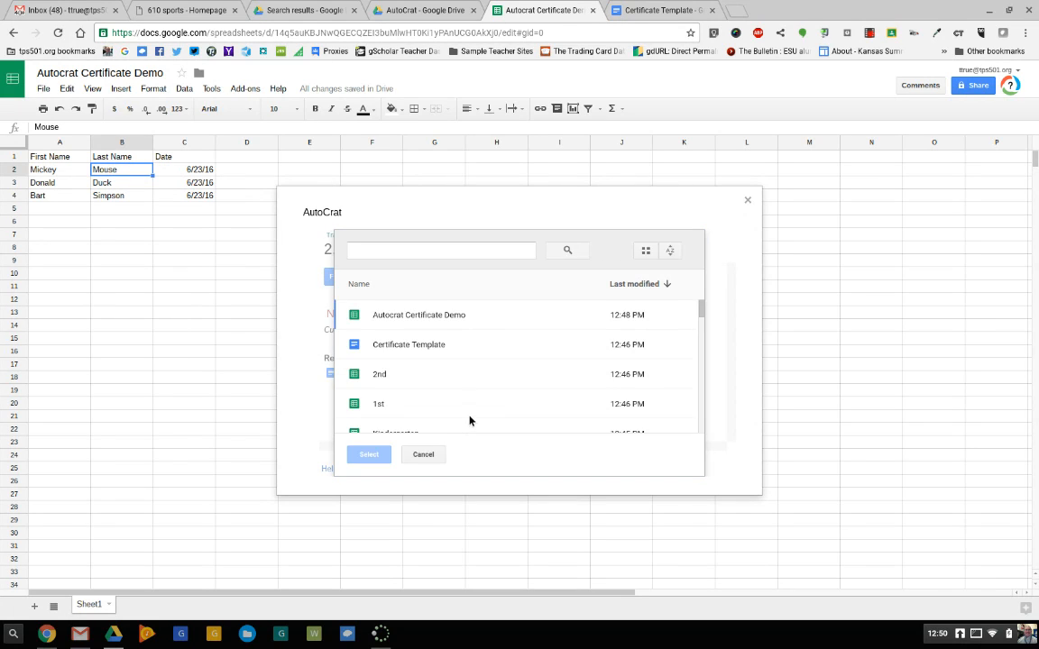
pyautogui.click(428, 346)
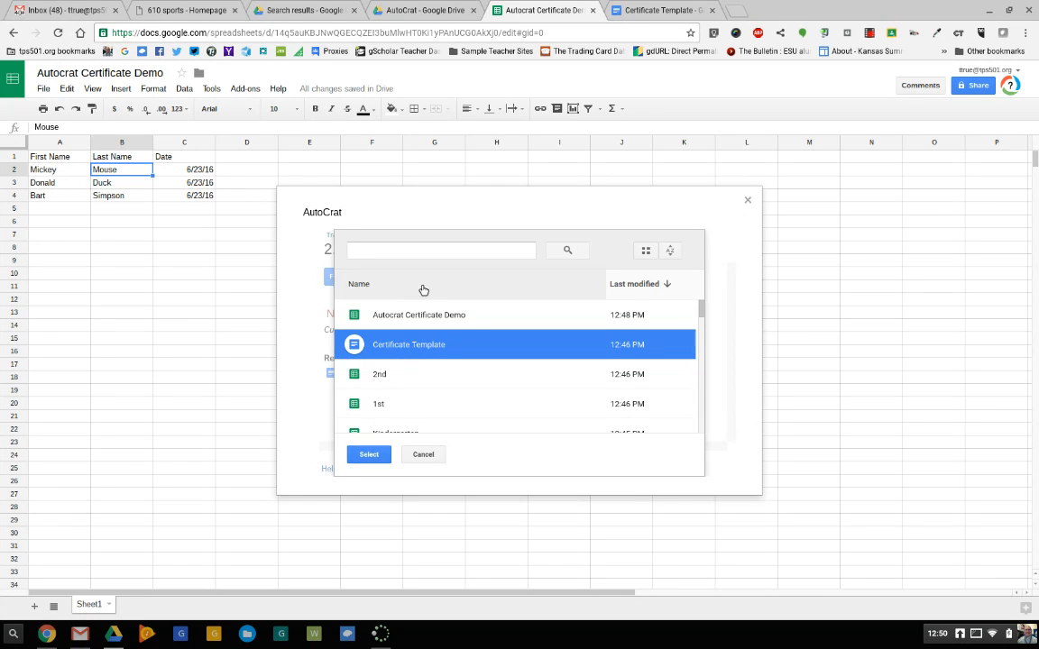
pyautogui.click(452, 257)
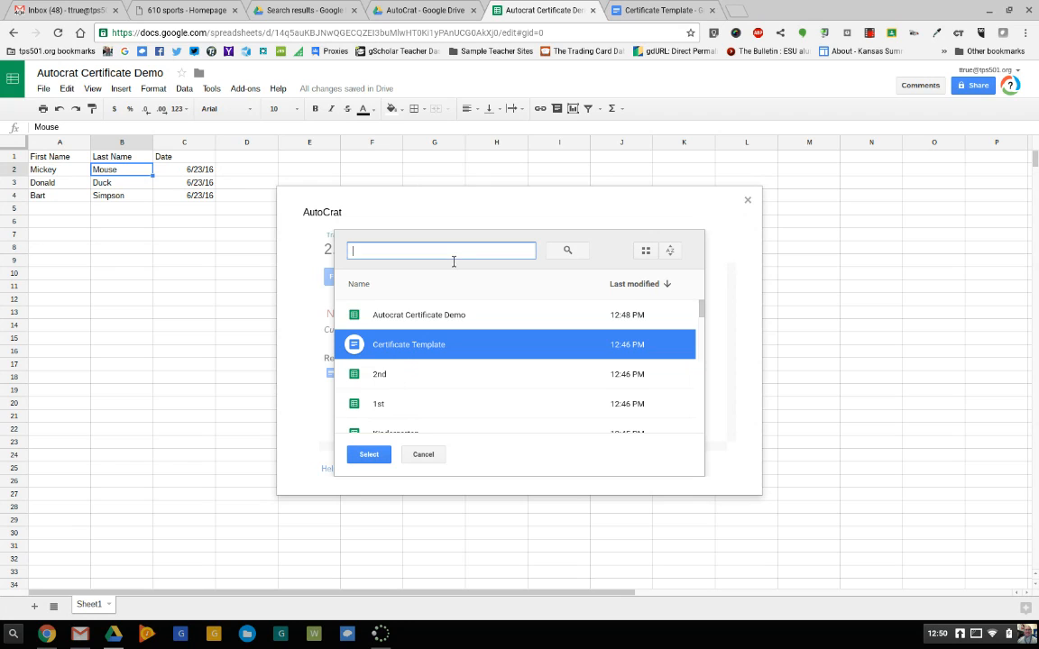
pyautogui.click(381, 457)
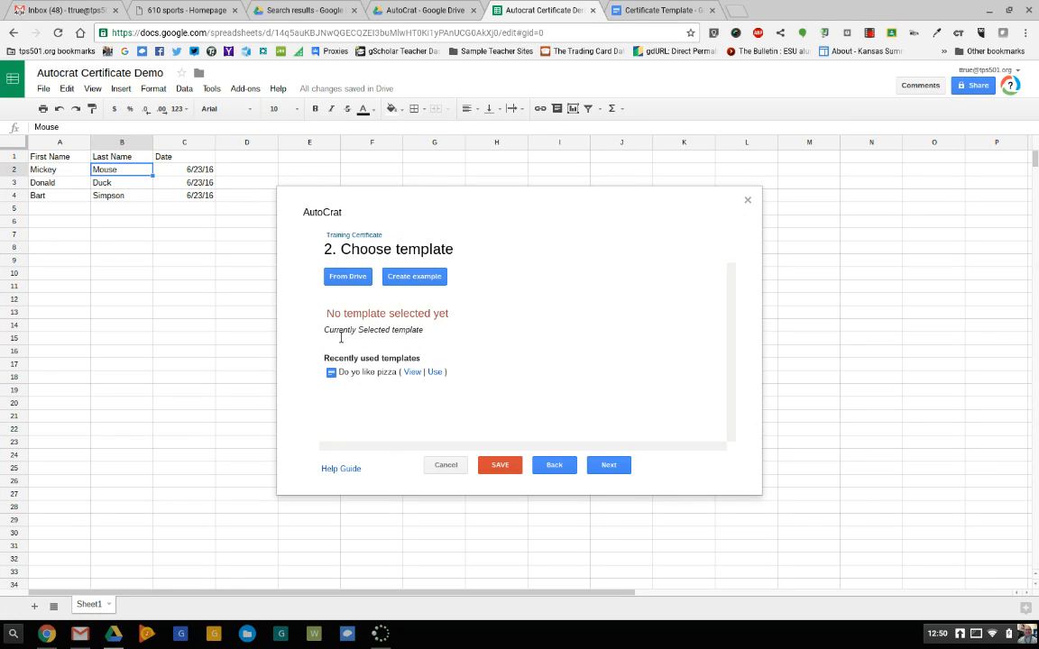
# Choose Certificate Template from Drive as the merge job's template and continue to the source data mapping
pyautogui.click(347, 277)
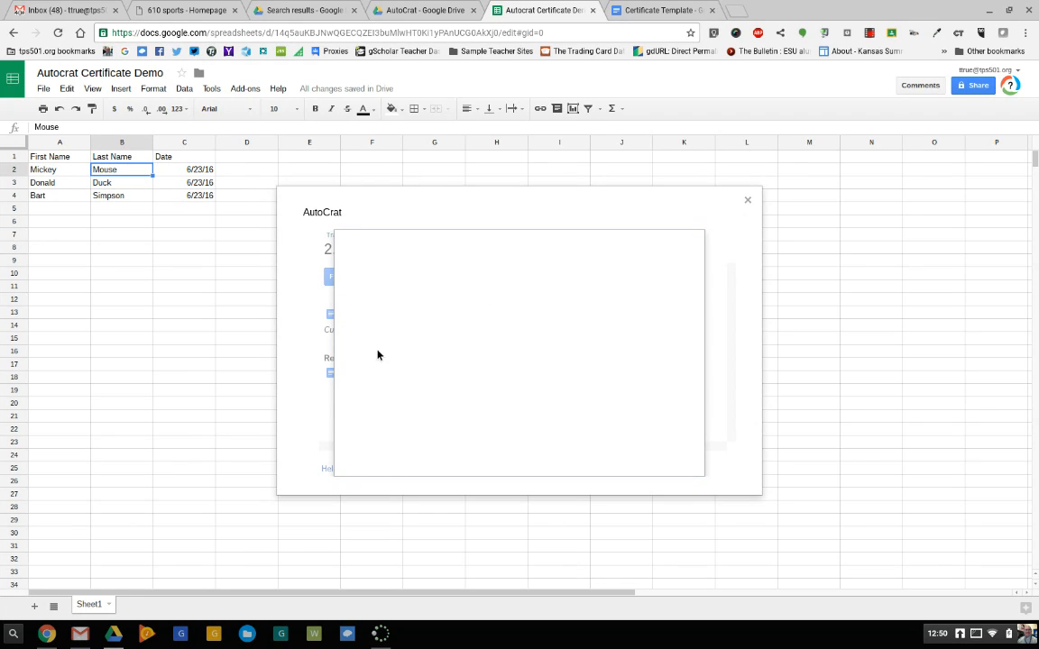
pyautogui.click(361, 374)
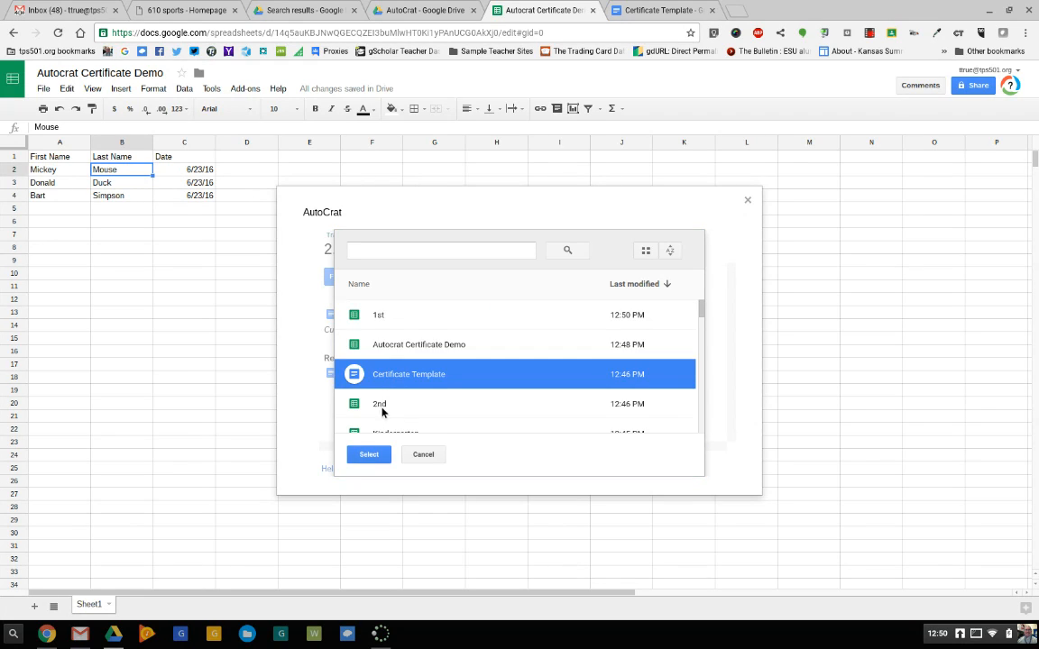
pyautogui.click(369, 454)
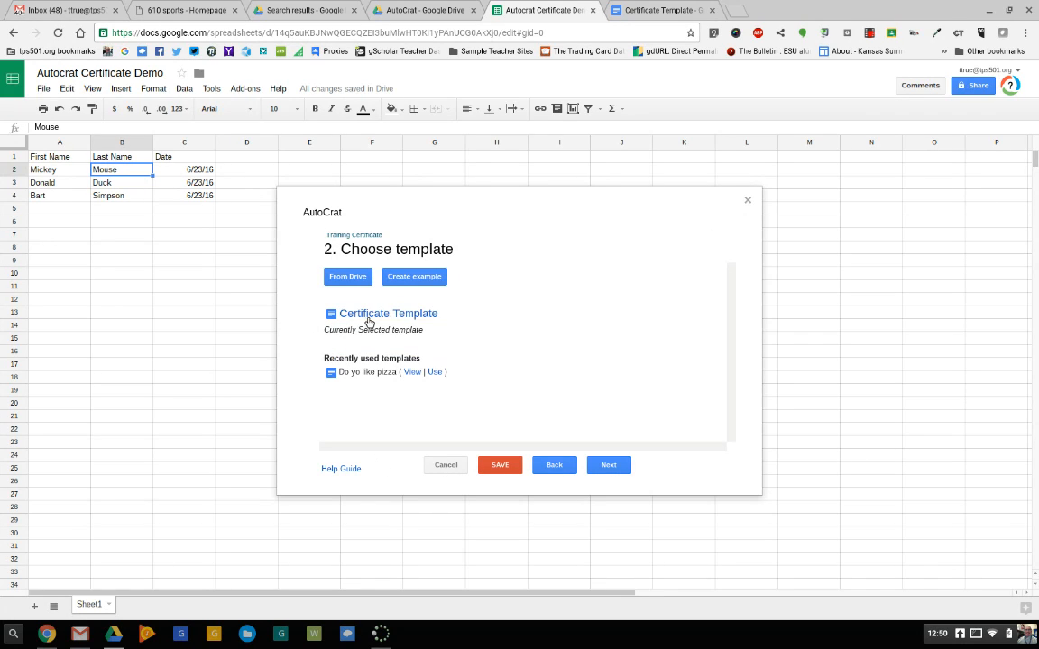
pyautogui.click(607, 465)
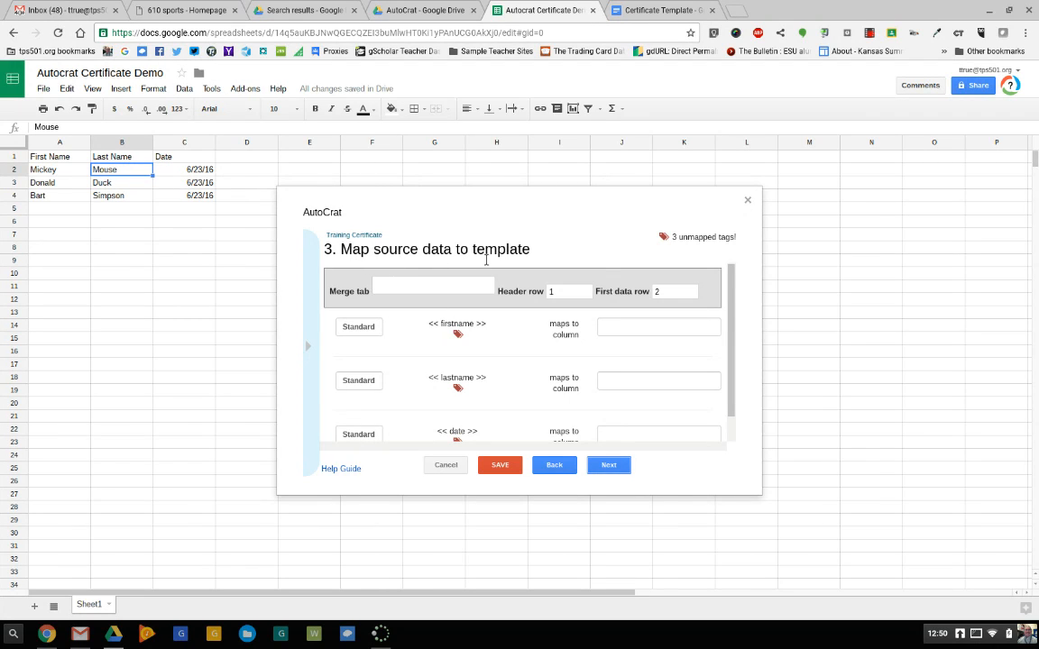
# Set Sheet1 as the merge tab for the source data mapping
pyautogui.moveTo(344, 258); pyautogui.dragTo(418, 260)
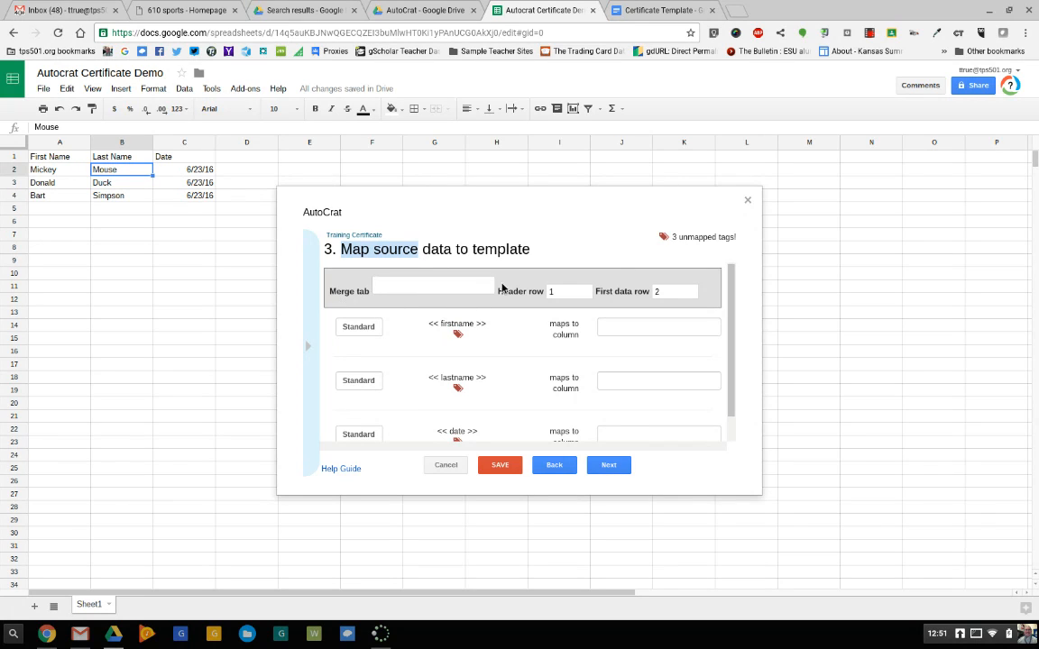
pyautogui.click(485, 287)
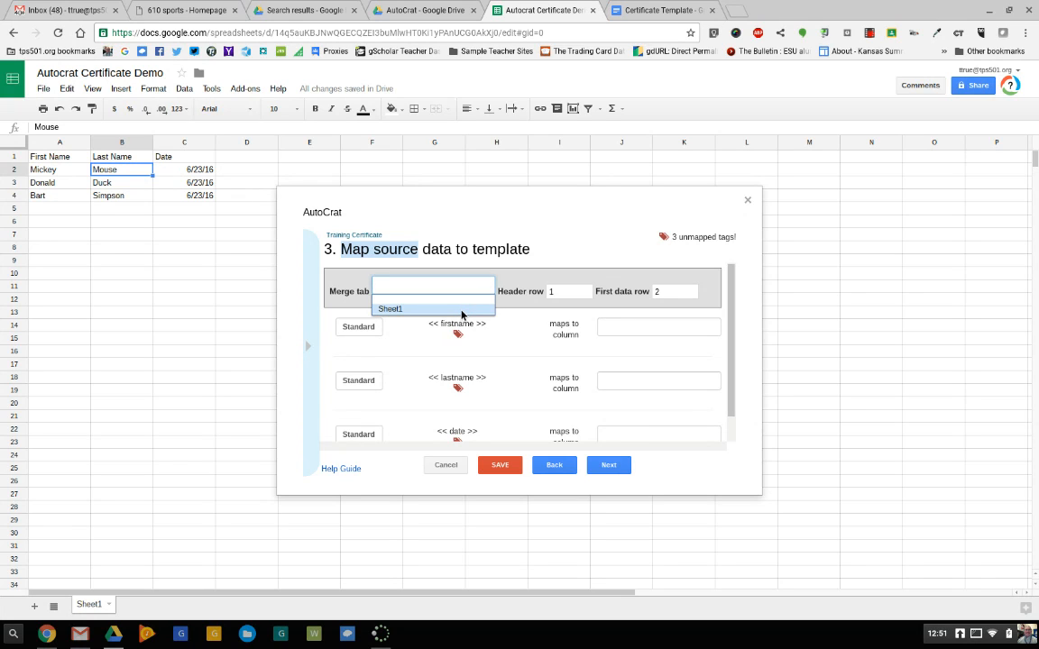
pyautogui.click(460, 310)
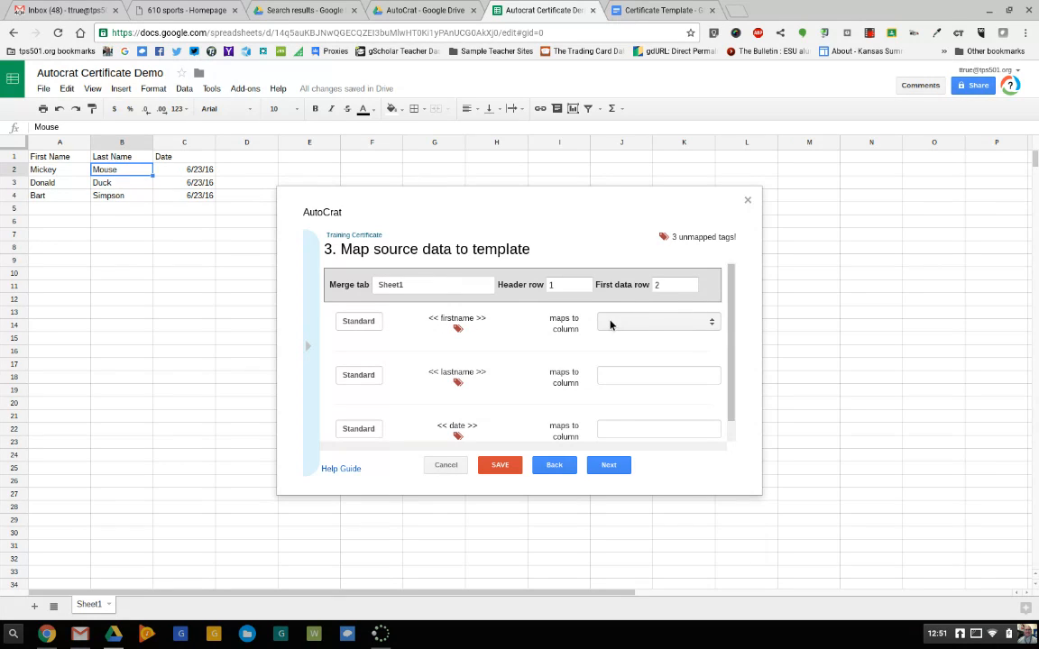
# Map the firstname, lastname and date tags to the First Name, Last Name and Date columns, and continue to the file settings
pyautogui.click(712, 323)
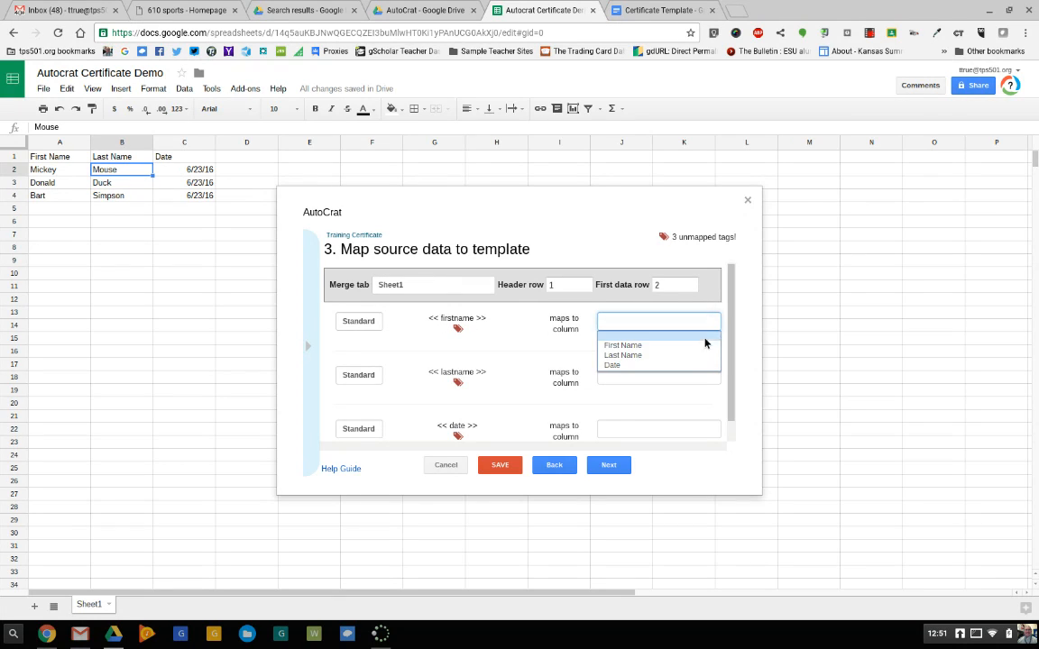
pyautogui.click(697, 348)
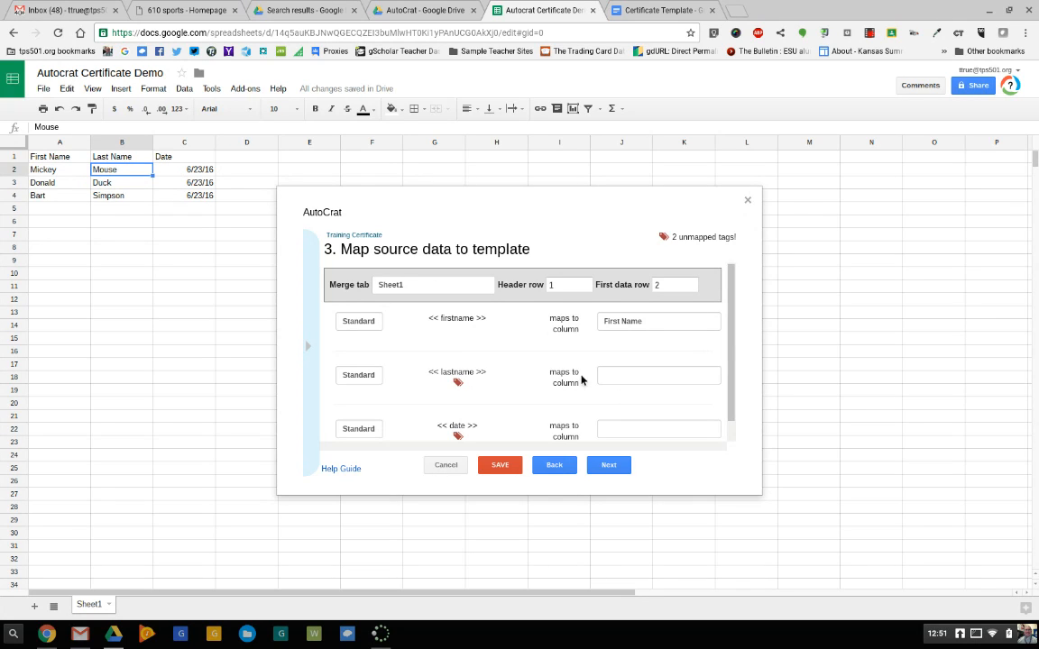
pyautogui.click(692, 375)
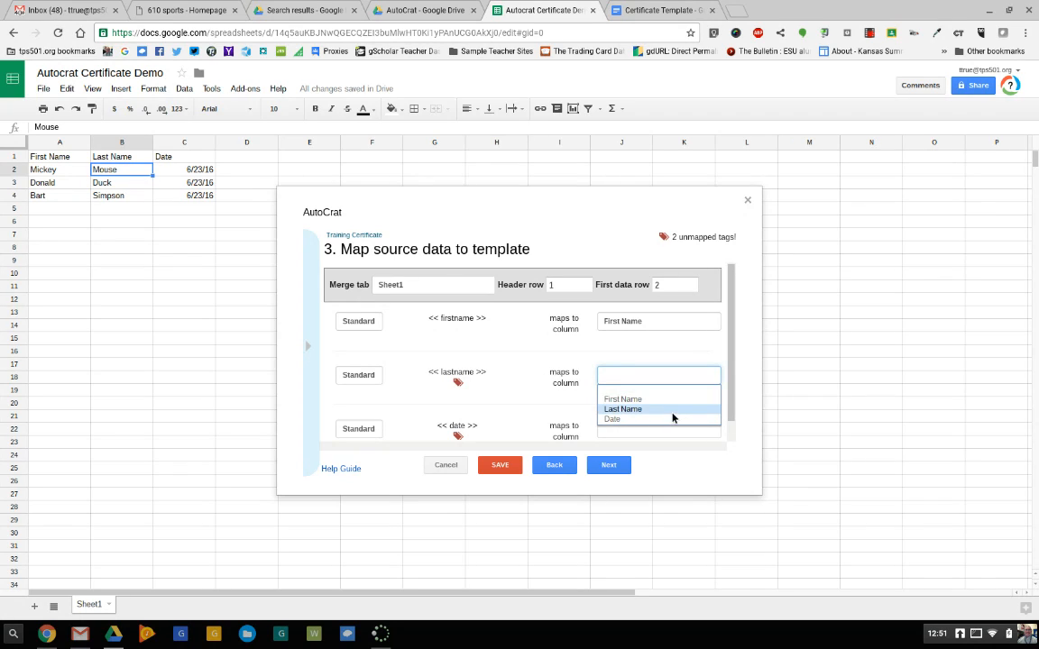
pyautogui.click(671, 411)
pyautogui.scroll(-1, 665, 413)
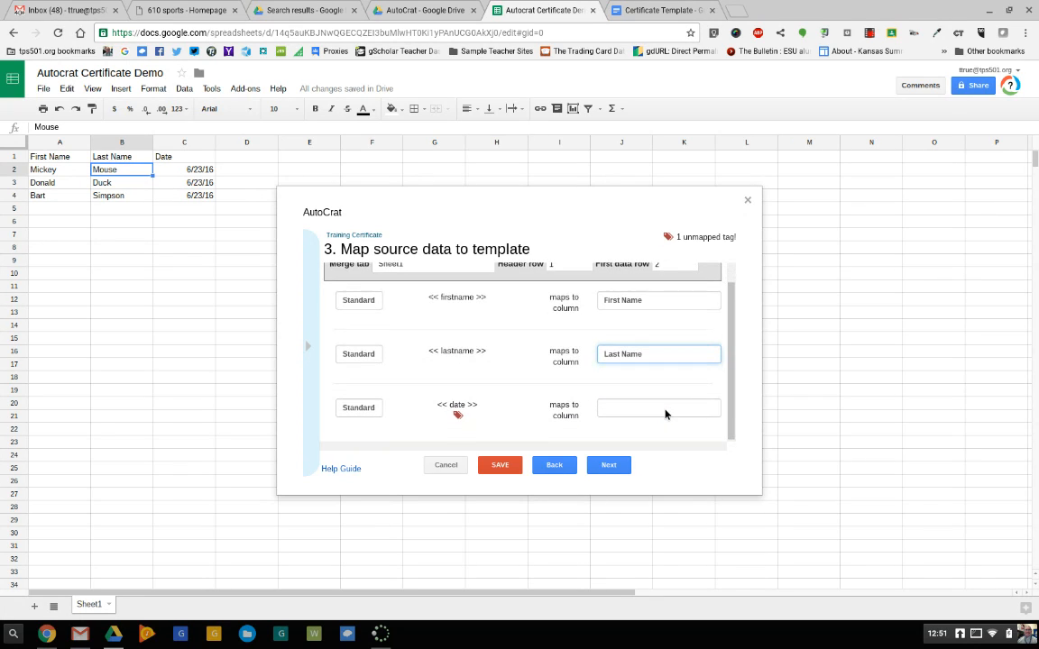
pyautogui.click(665, 413)
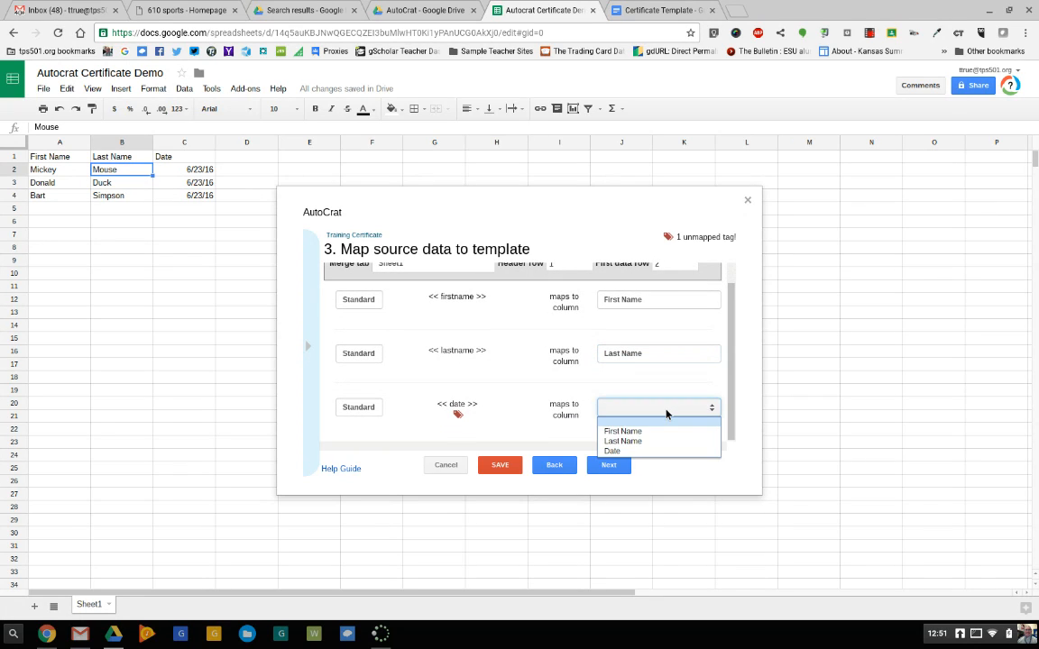
pyautogui.click(645, 455)
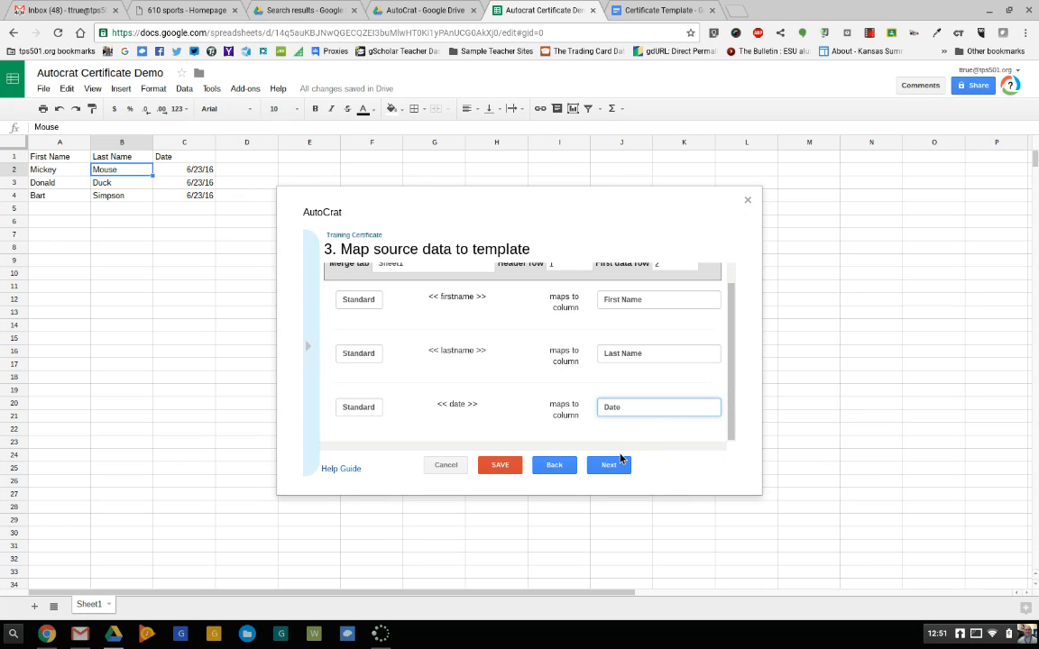
pyautogui.click(614, 469)
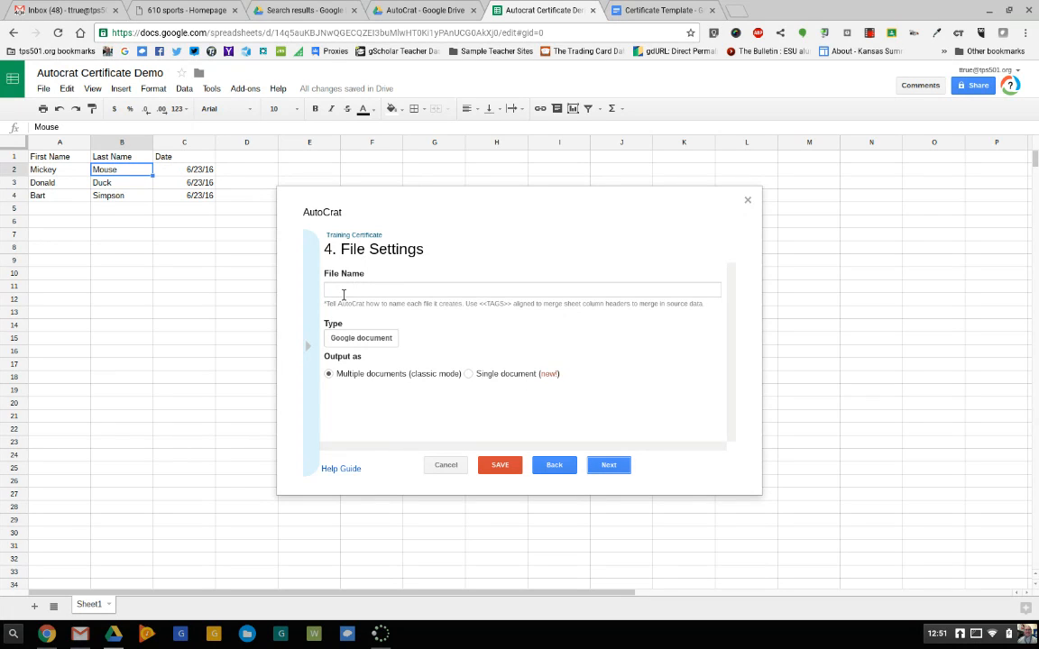
# Set the output file name to Training Certificate <<Last Name>>, copying the last name tag from the merge tag list
pyautogui.click(343, 293)
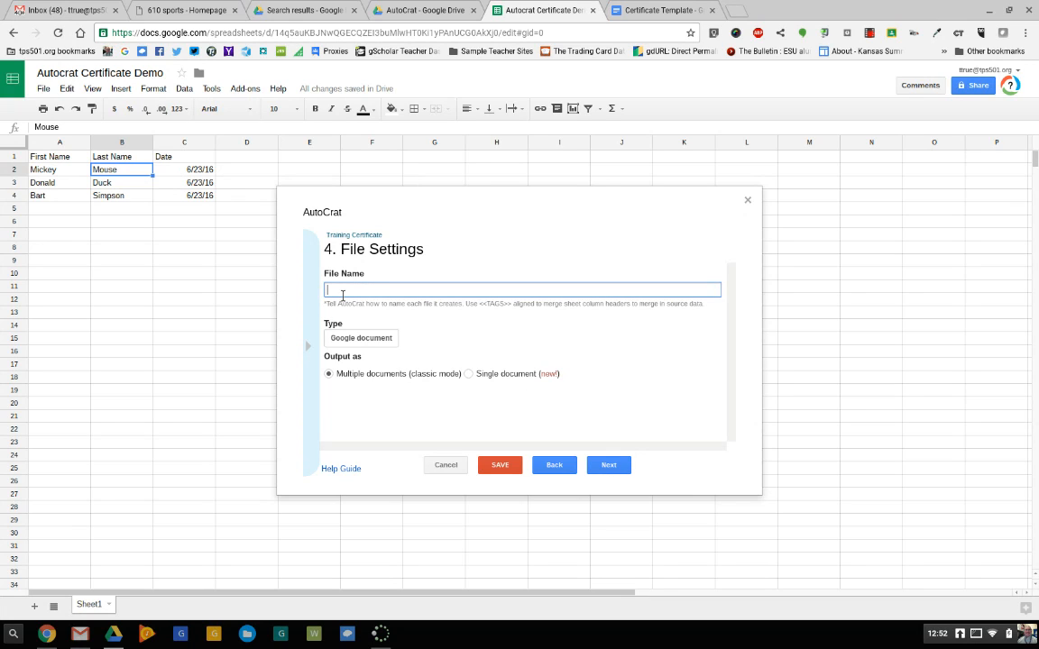
pyautogui.write('Training Certificate')
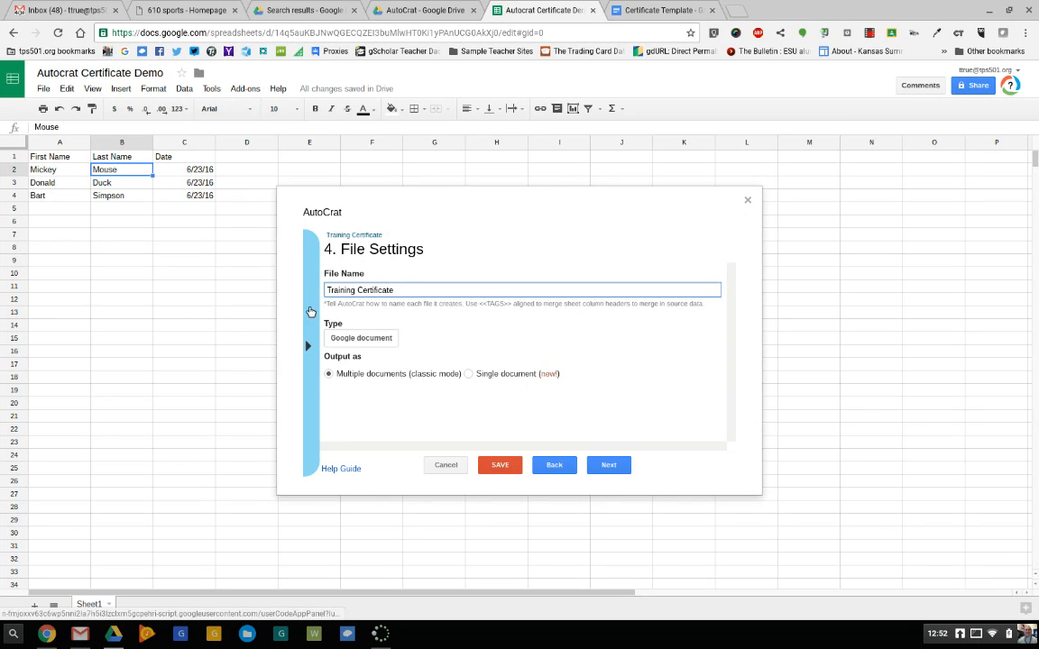
pyautogui.click(317, 354)
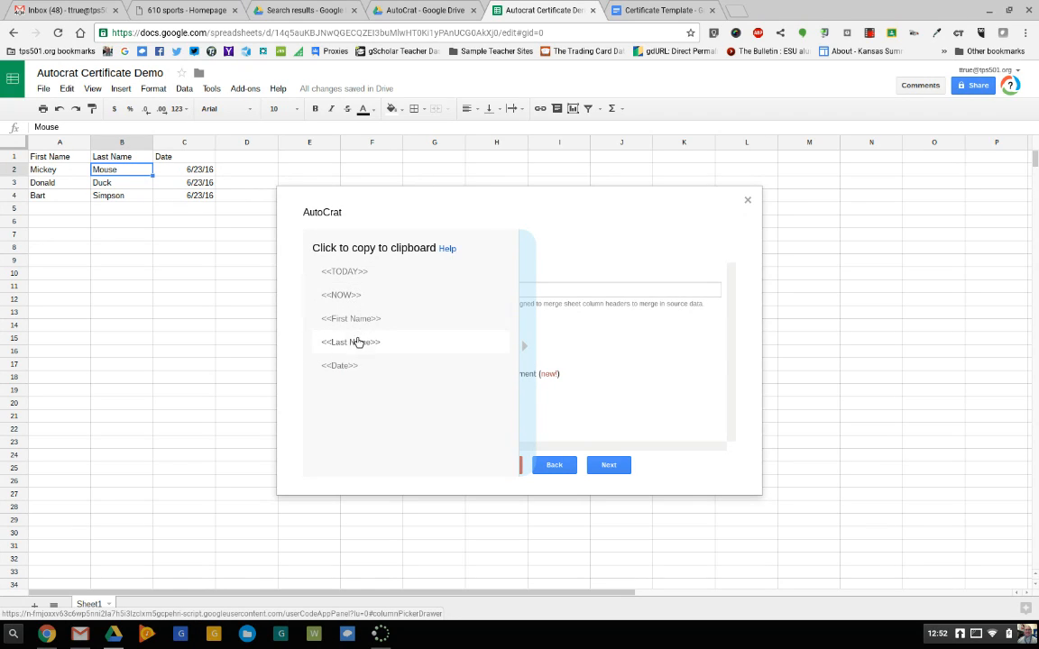
pyautogui.click(350, 353)
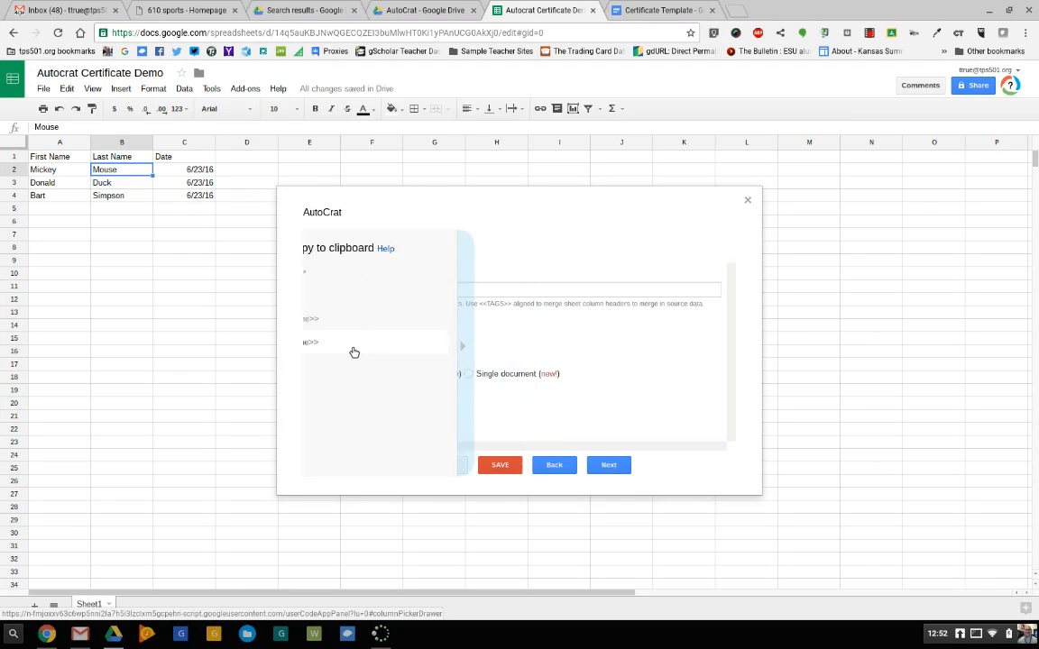
pyautogui.click(402, 290)
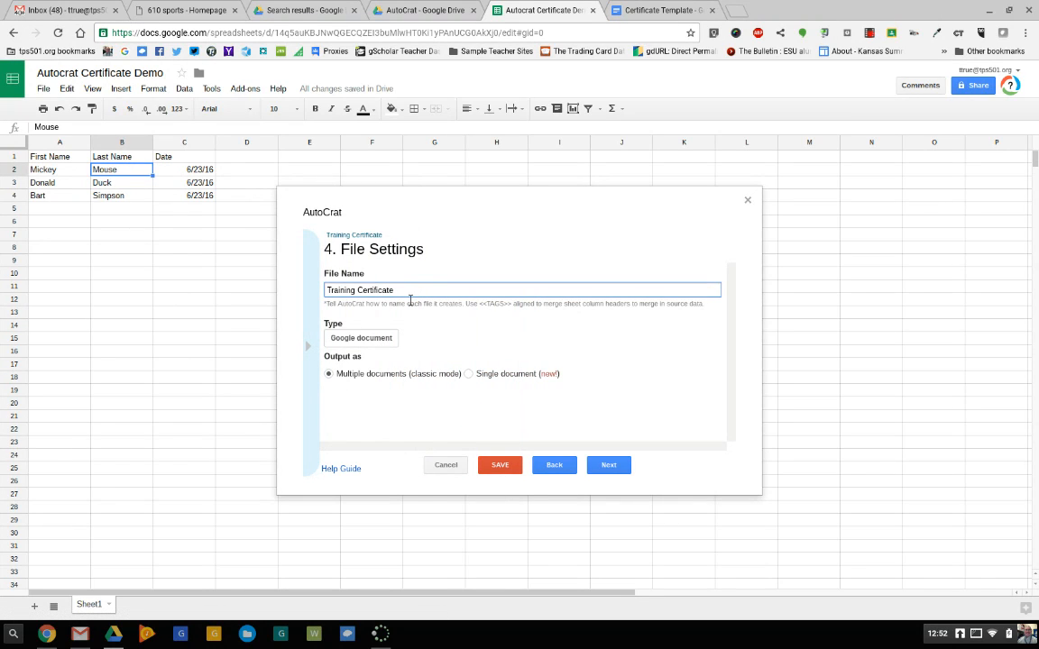
pyautogui.rightClick(408, 296)
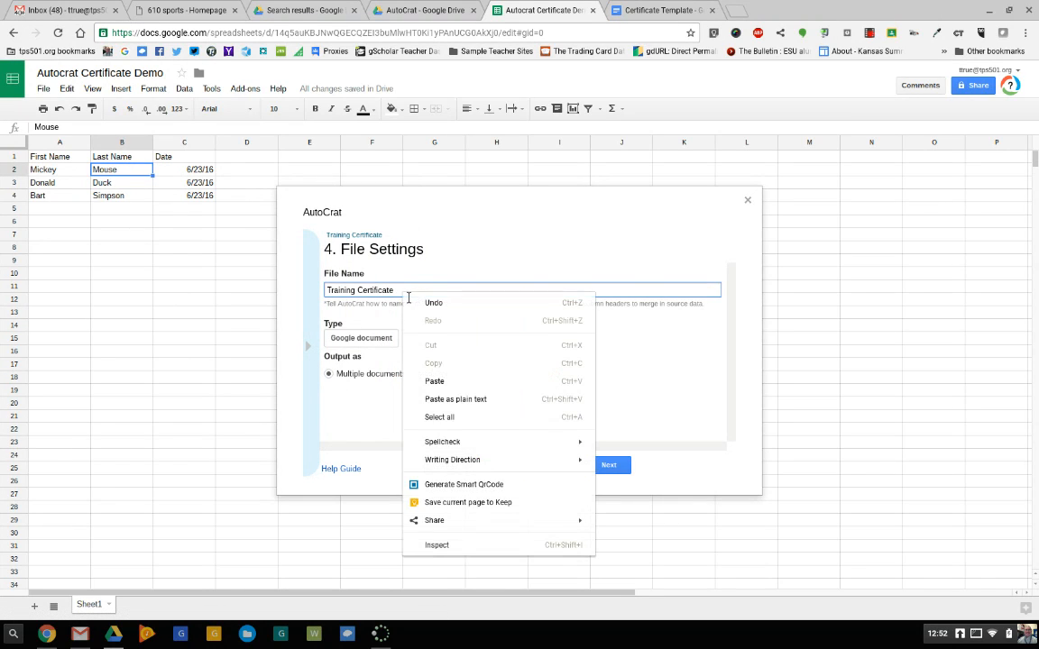
pyautogui.click(440, 381)
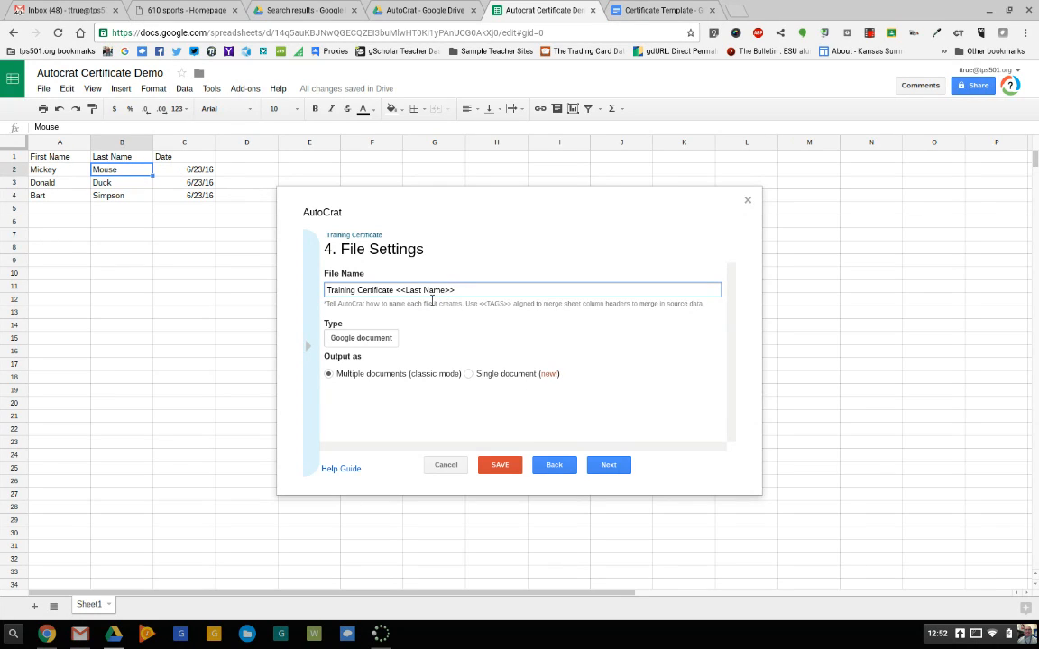
pyautogui.click(309, 345)
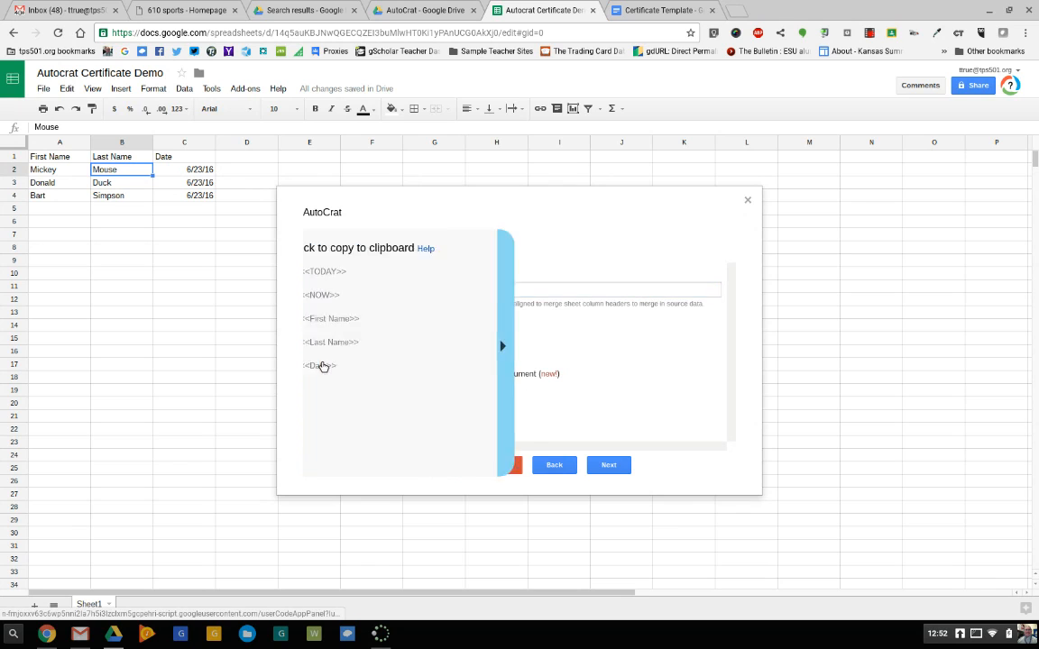
pyautogui.click(525, 351)
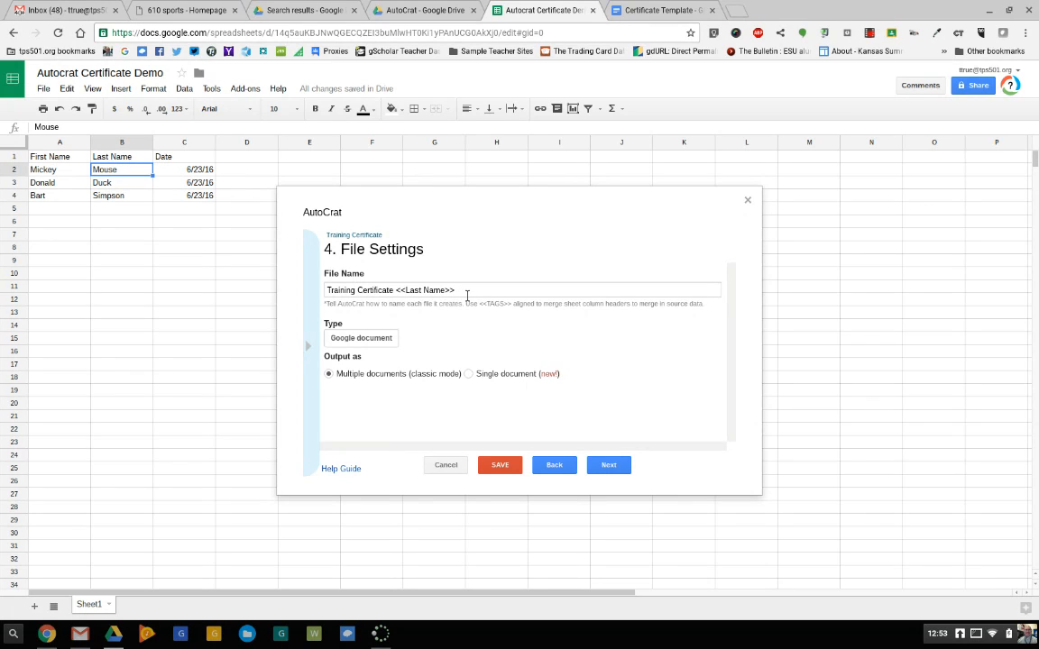
pyautogui.click(306, 347)
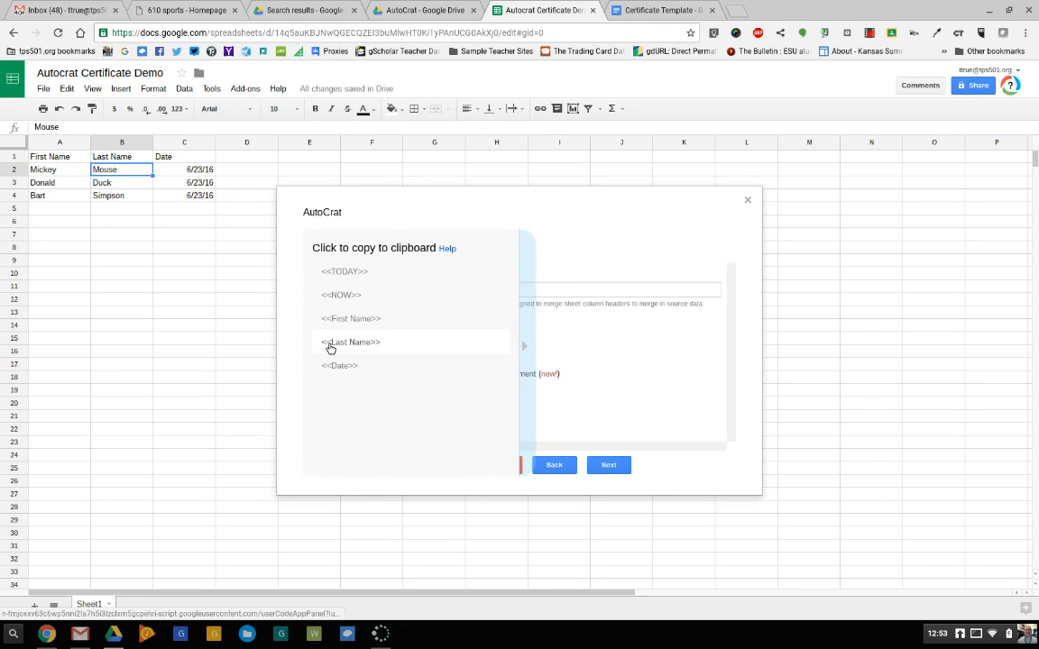
pyautogui.click(560, 290)
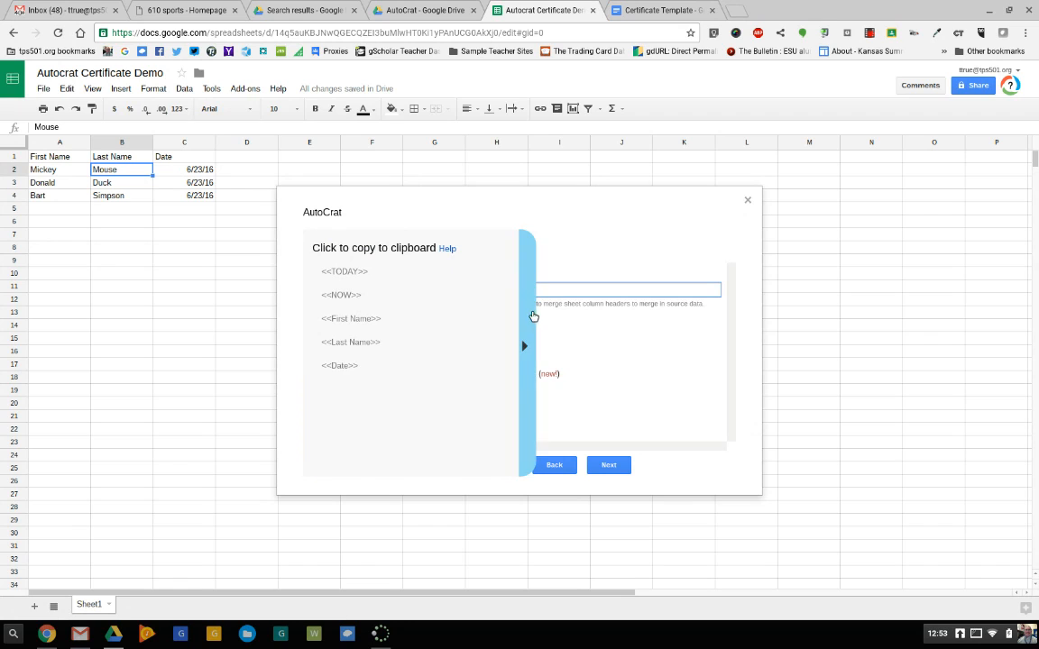
pyautogui.click(532, 314)
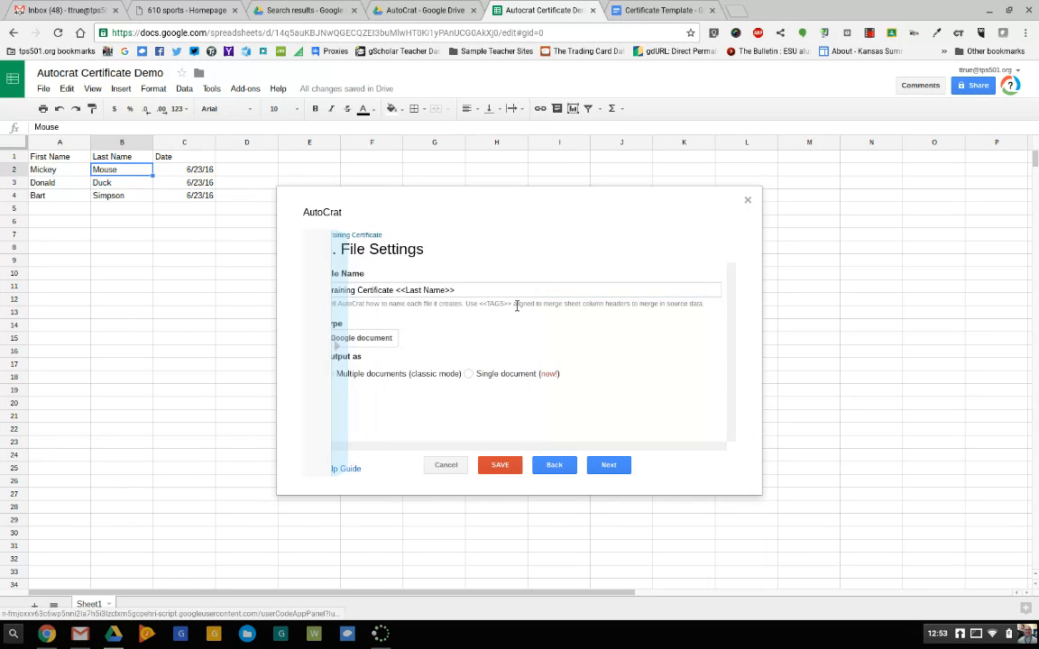
# Set the output file type to PDF and continue to the destination folder choice
pyautogui.click(347, 339)
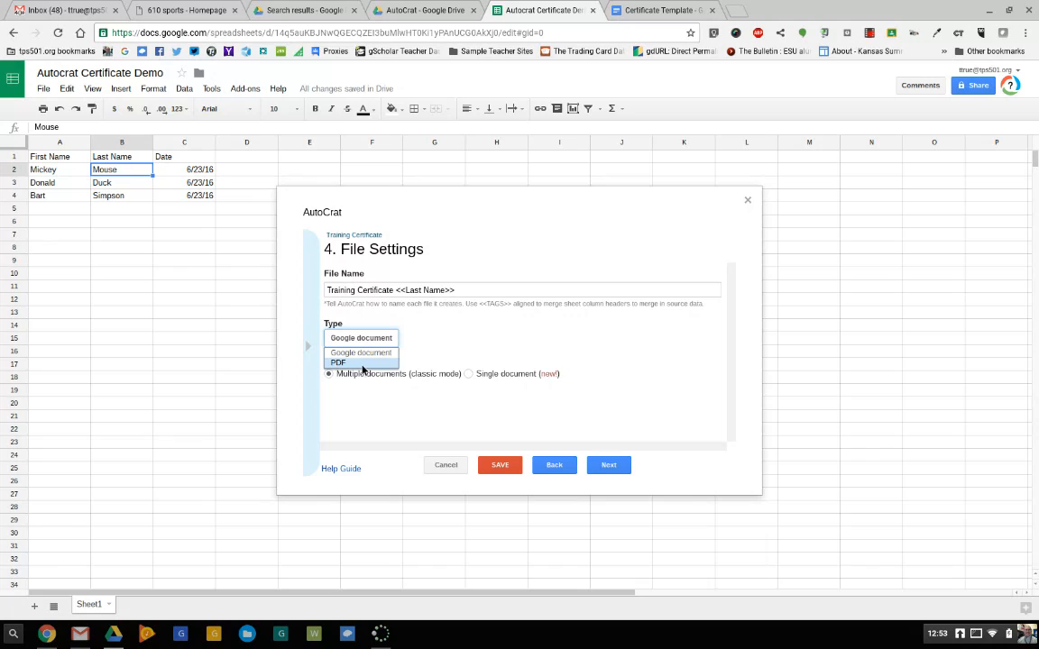
pyautogui.click(363, 365)
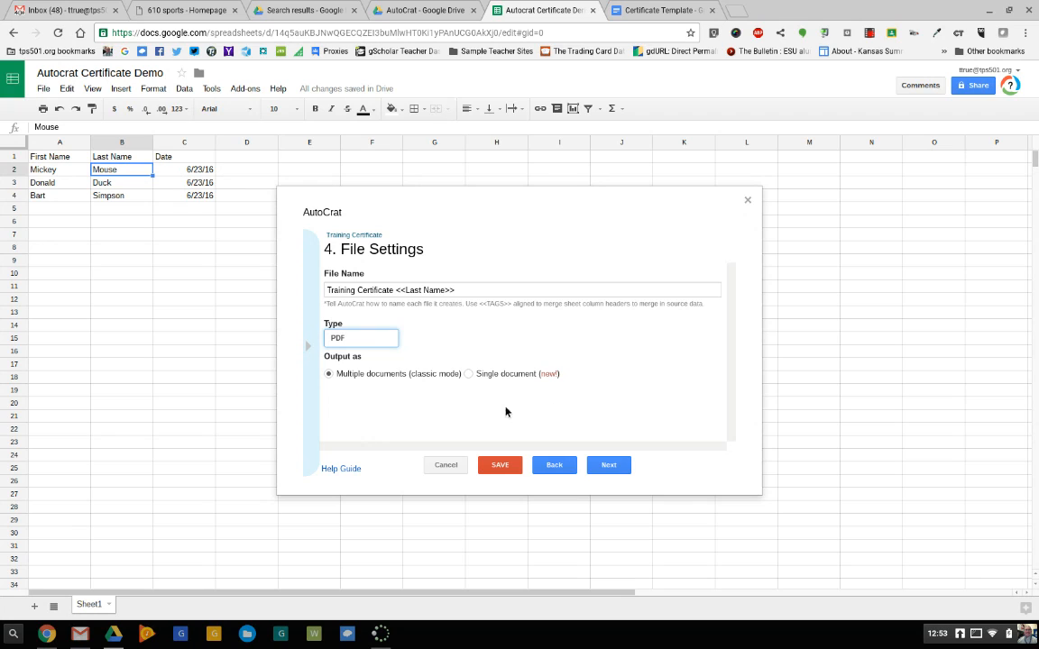
pyautogui.click(606, 465)
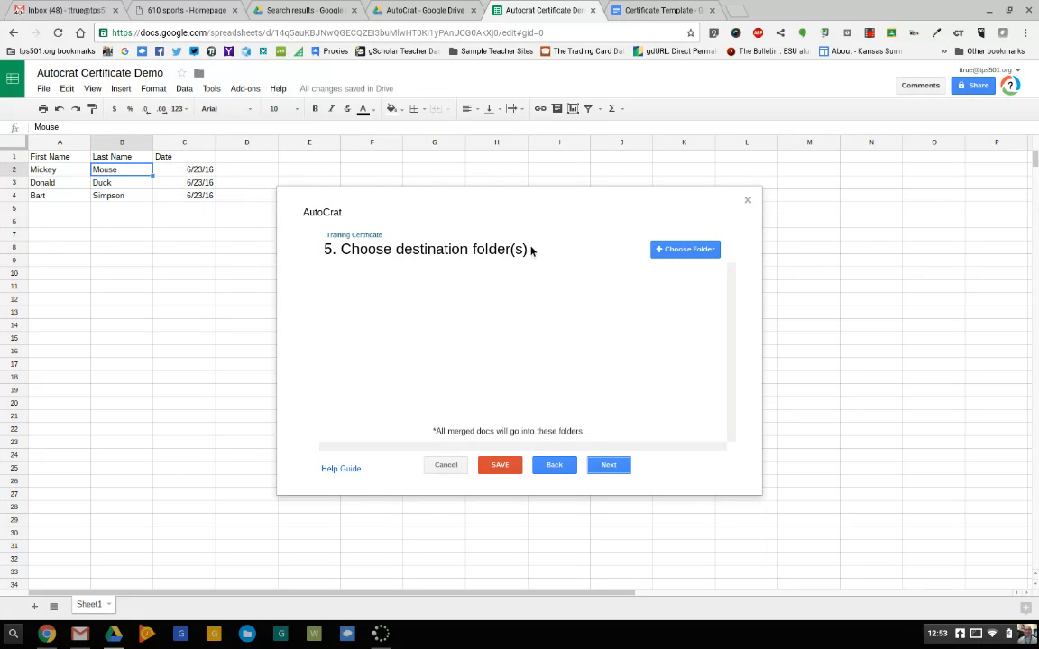
# Switch to Google Drive and create a new folder named Training Certificates inside the AutoCrat folder
pyautogui.click(419, 13)
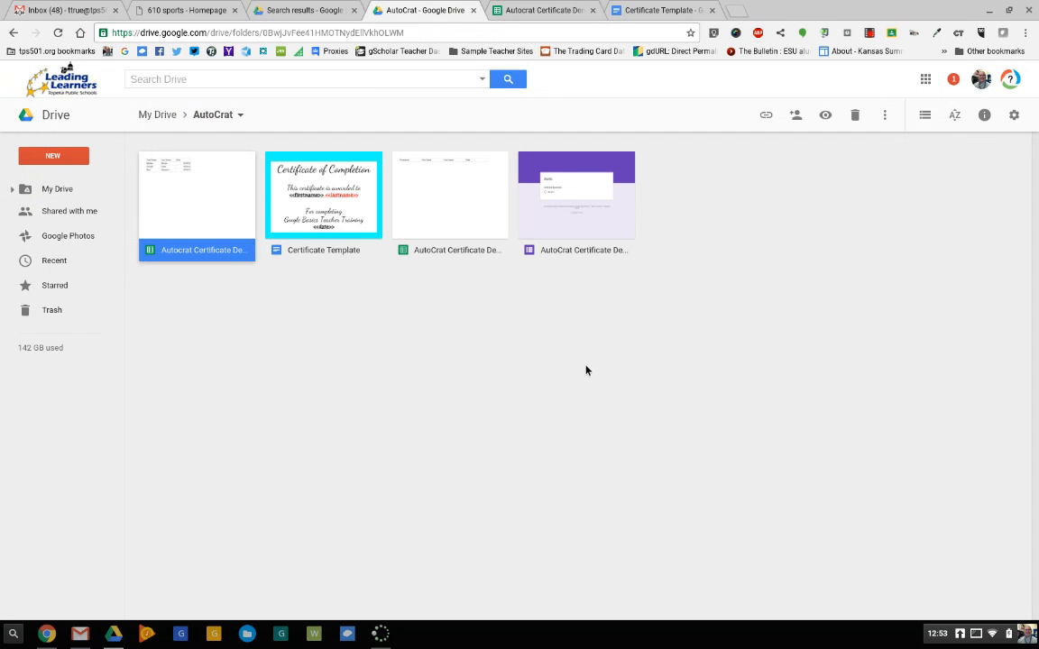
pyautogui.click(58, 156)
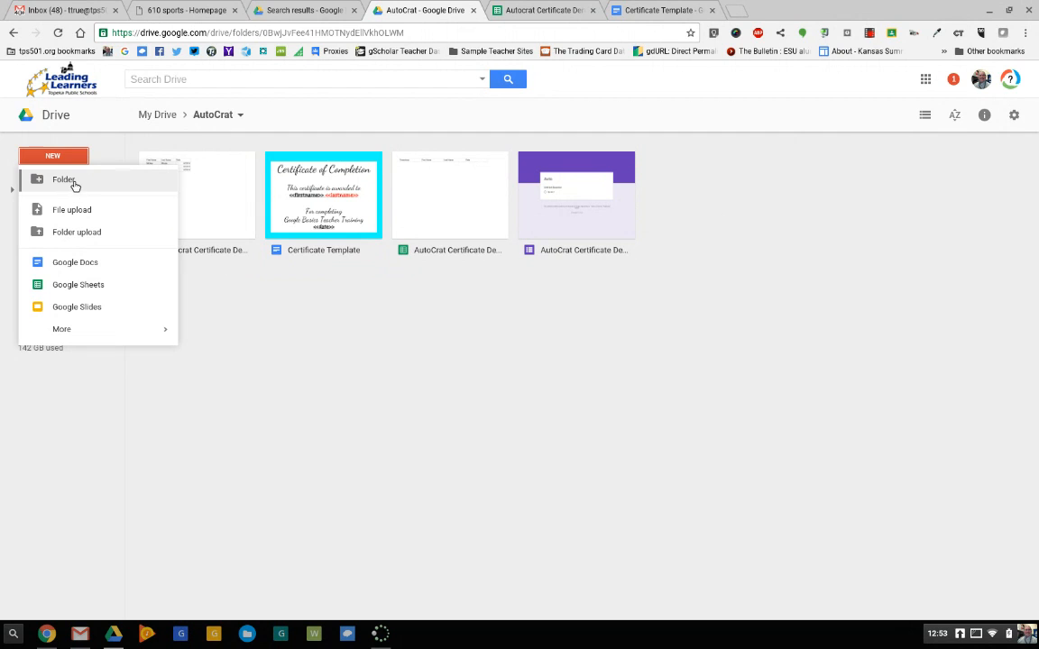
pyautogui.click(74, 183)
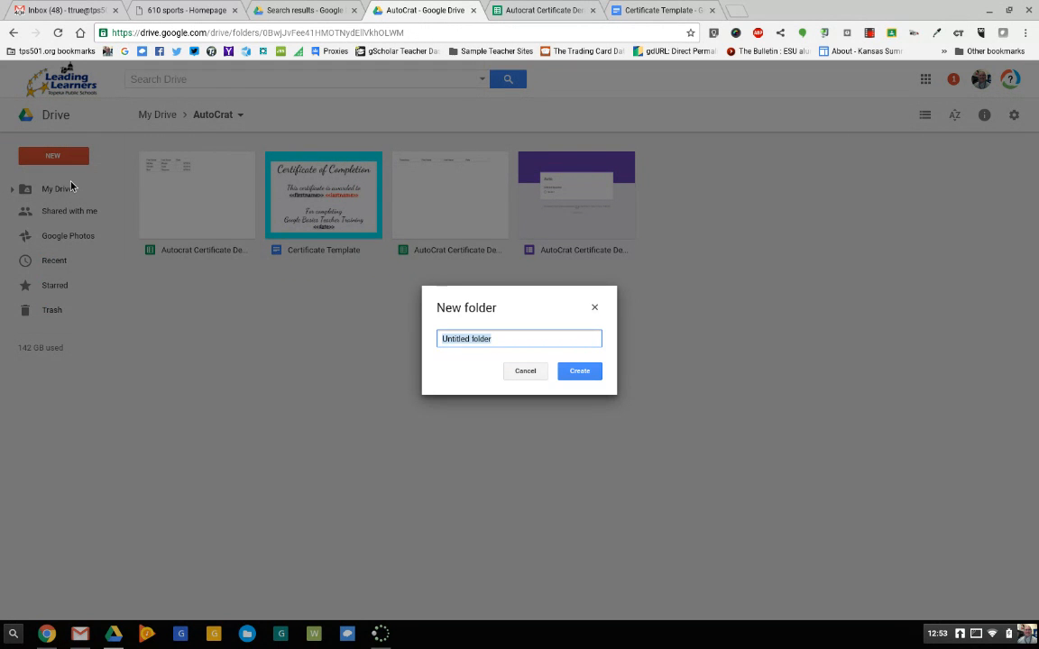
pyautogui.write('Training Templat')
pyautogui.press('BackSpace')
pyautogui.press('BackSpace')
pyautogui.press('BackSpace')
pyautogui.write('Certificate')
pyautogui.click(579, 371)
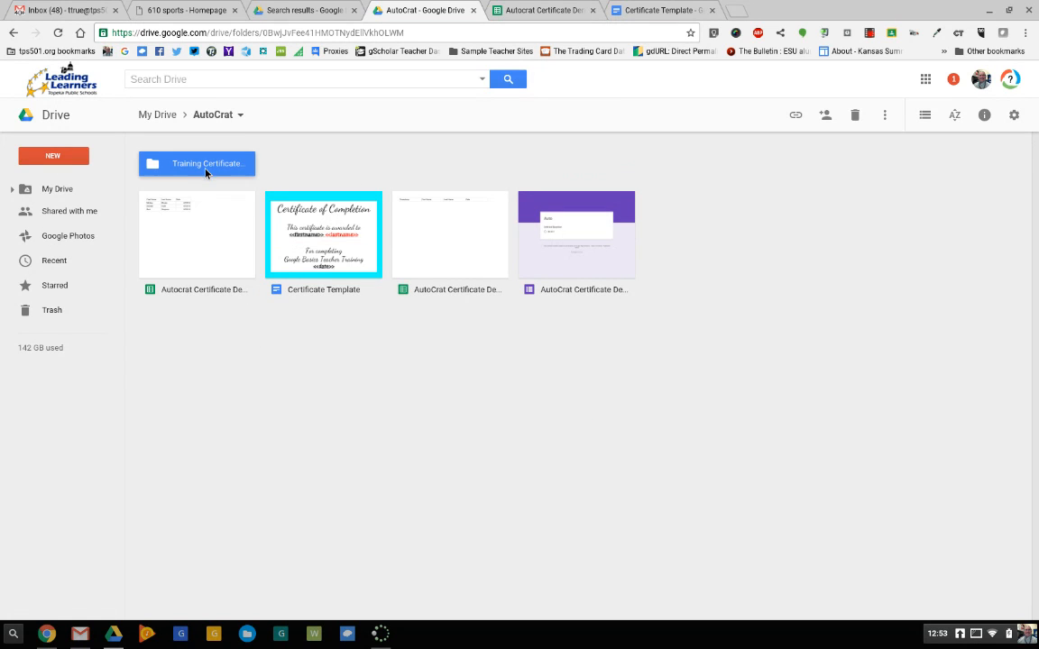
# Switch back to the Autocrat Certificate Demo spreadsheet and choose the Training Certificates folder as the merge job's destination
pyautogui.click(545, 11)
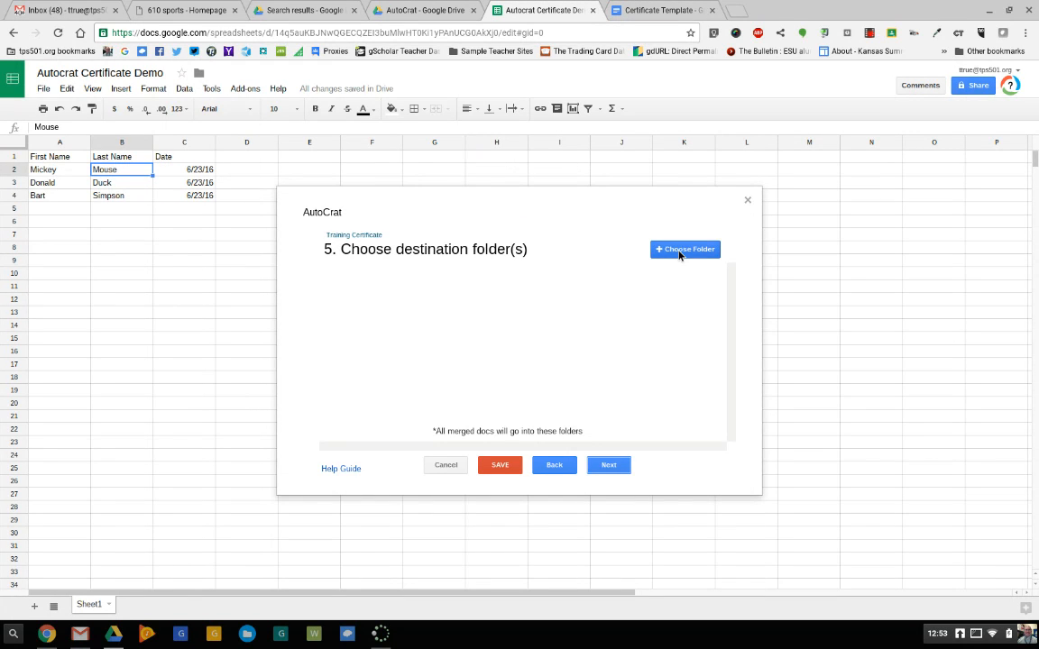
pyautogui.click(680, 255)
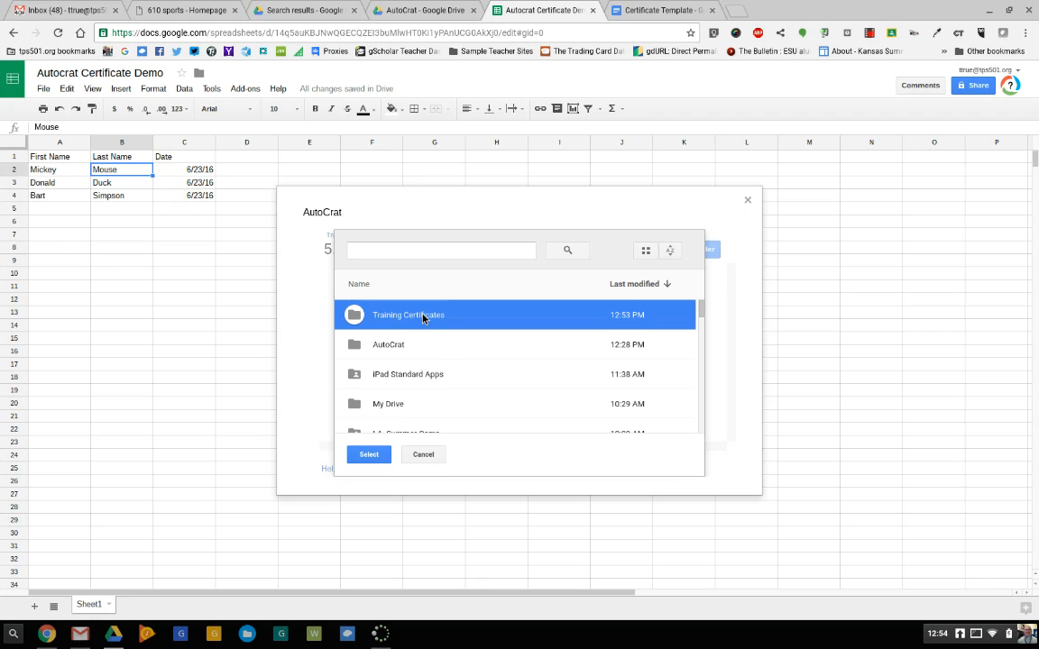
pyautogui.click(368, 455)
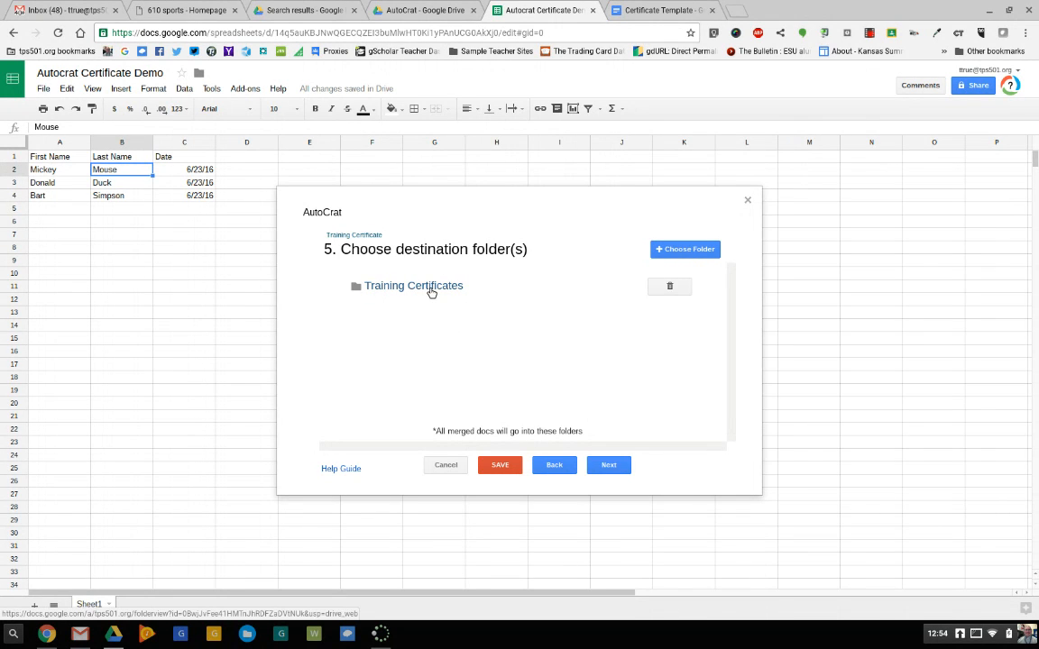
# Skip the optional dynamic folder reference and merge condition, continuing to the settings for sharing docs and sending emails
pyautogui.click(610, 465)
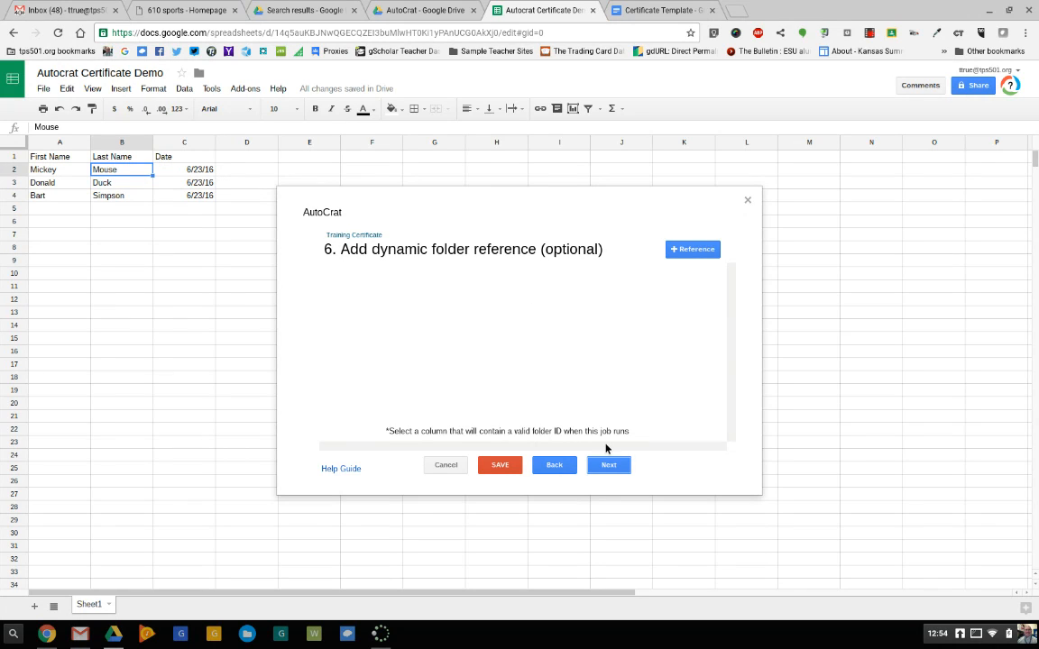
pyautogui.click(609, 467)
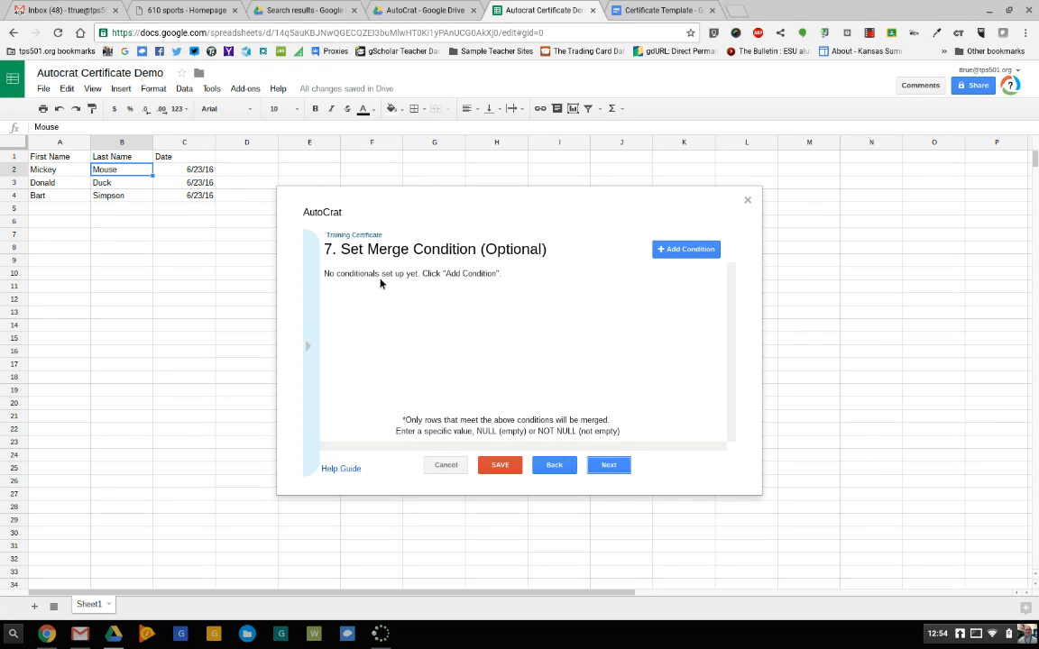
pyautogui.click(614, 466)
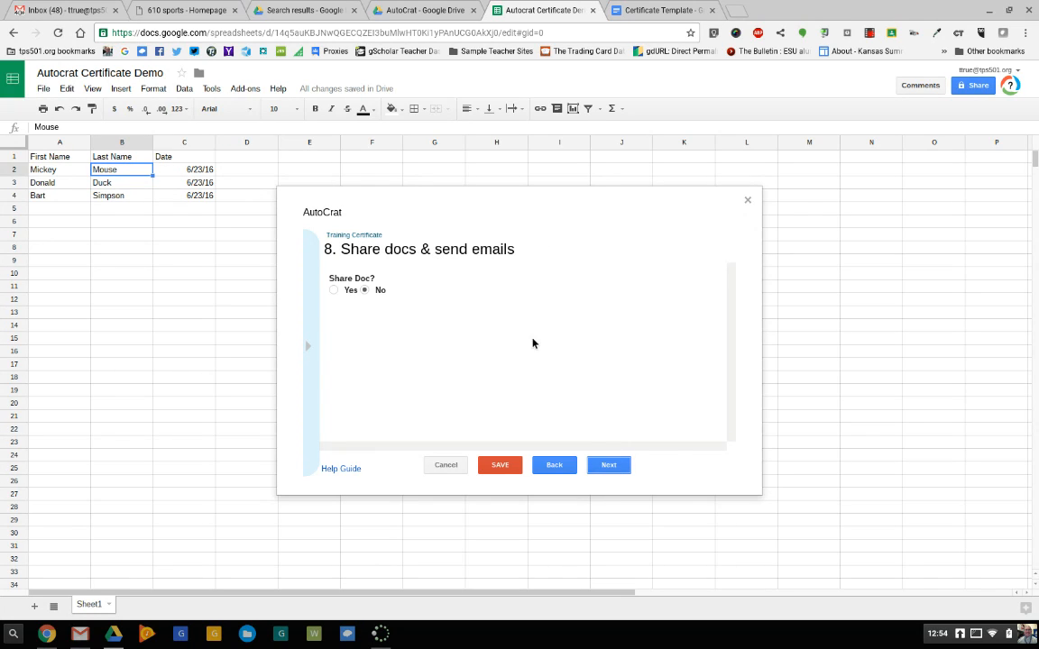
# Turn on Share Doc, examine its sharing and email fields and the merge tag list, and set Share Doc back to No
pyautogui.moveTo(340, 249); pyautogui.dragTo(515, 257)
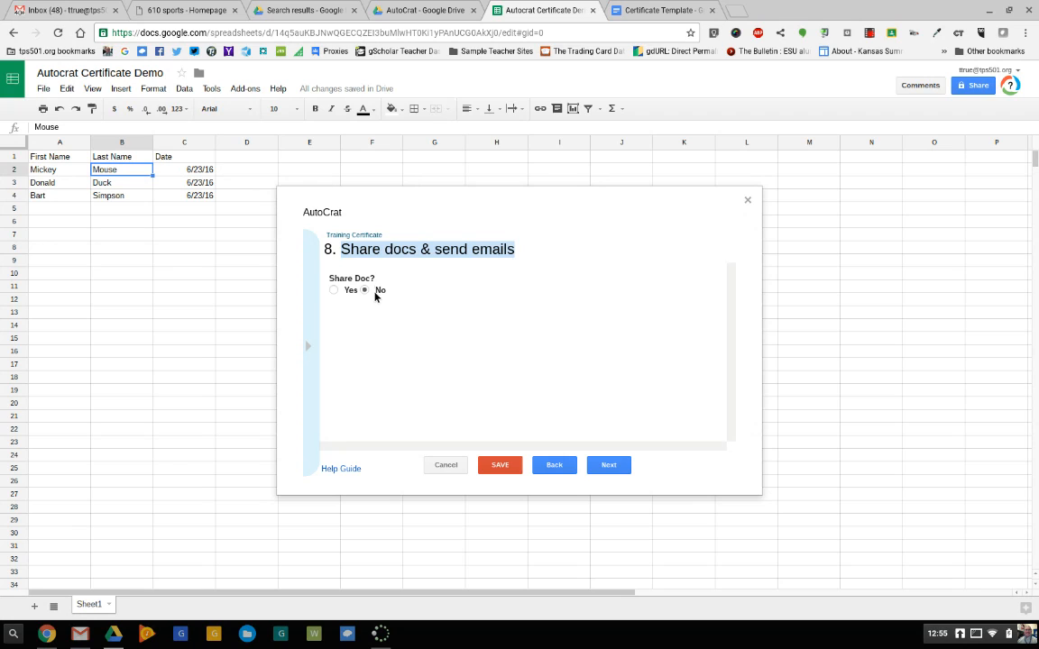
pyautogui.click(491, 262)
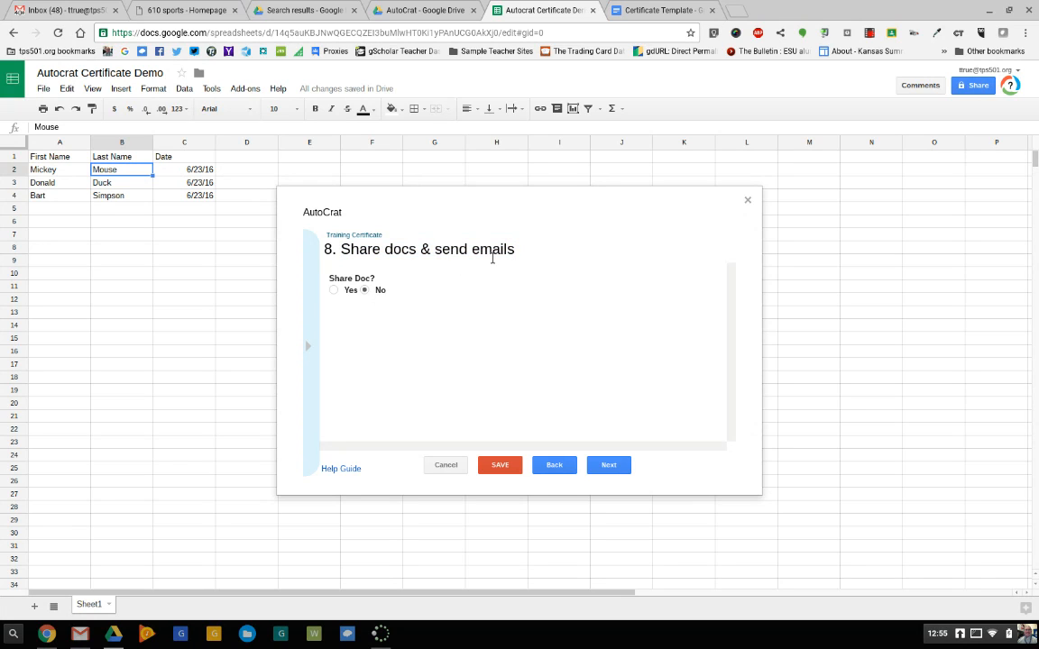
pyautogui.doubleClick(492, 260)
pyautogui.click(335, 290)
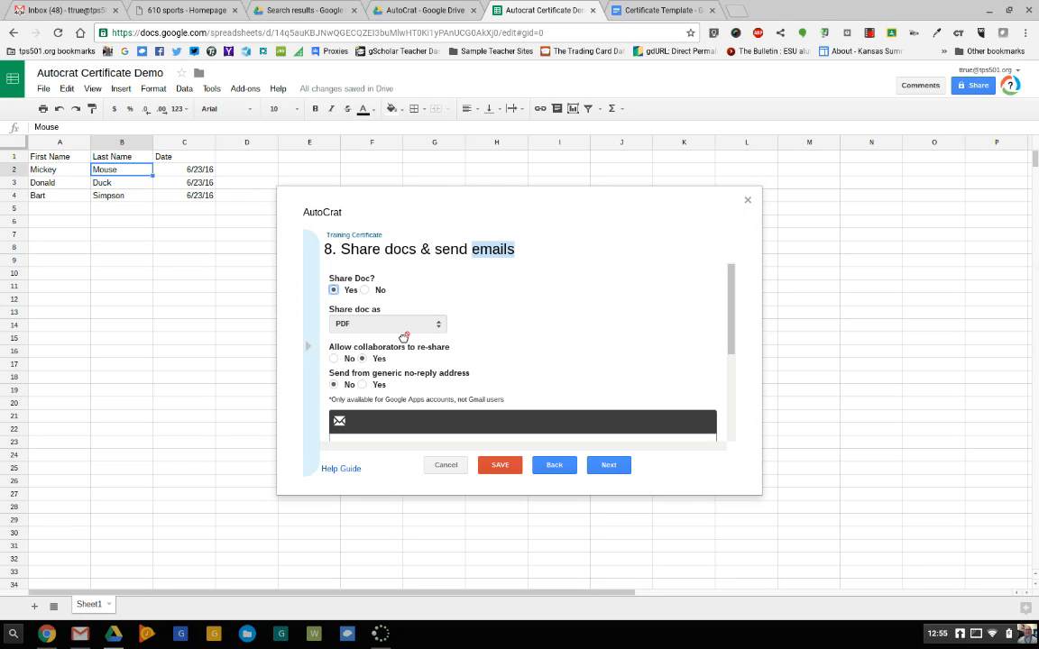
pyautogui.scroll(-2, 496, 360)
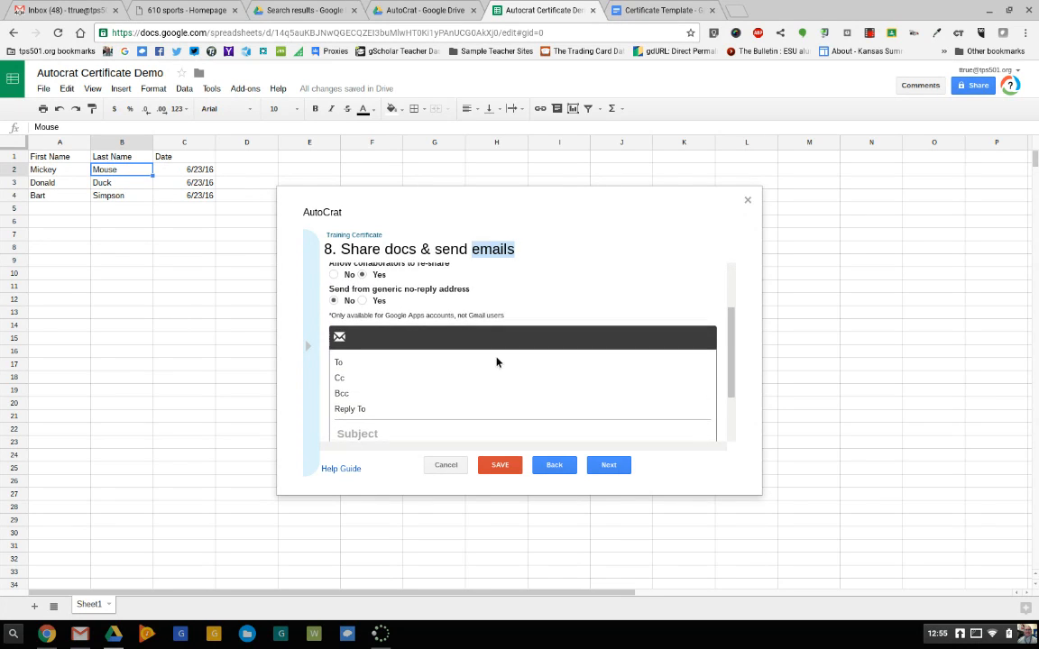
pyautogui.click(308, 347)
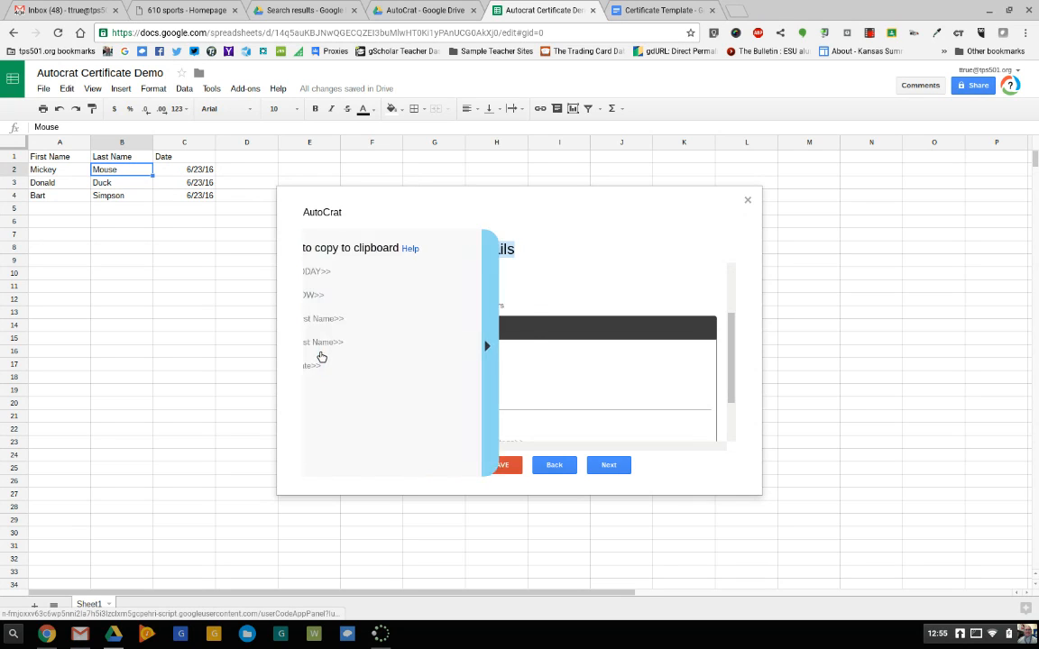
pyautogui.click(531, 359)
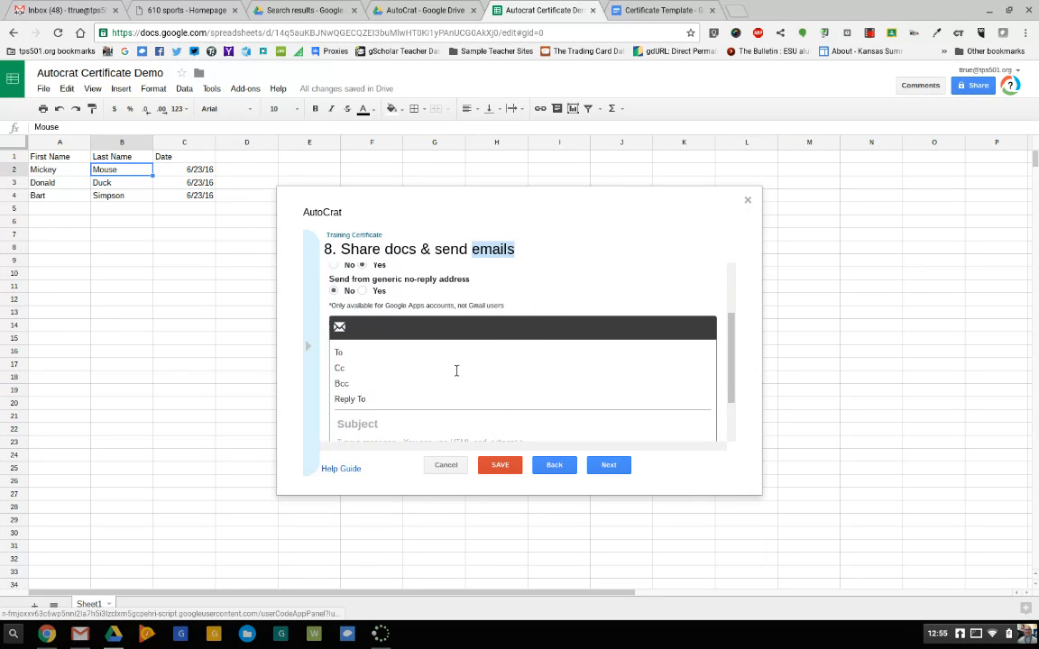
pyautogui.click(394, 359)
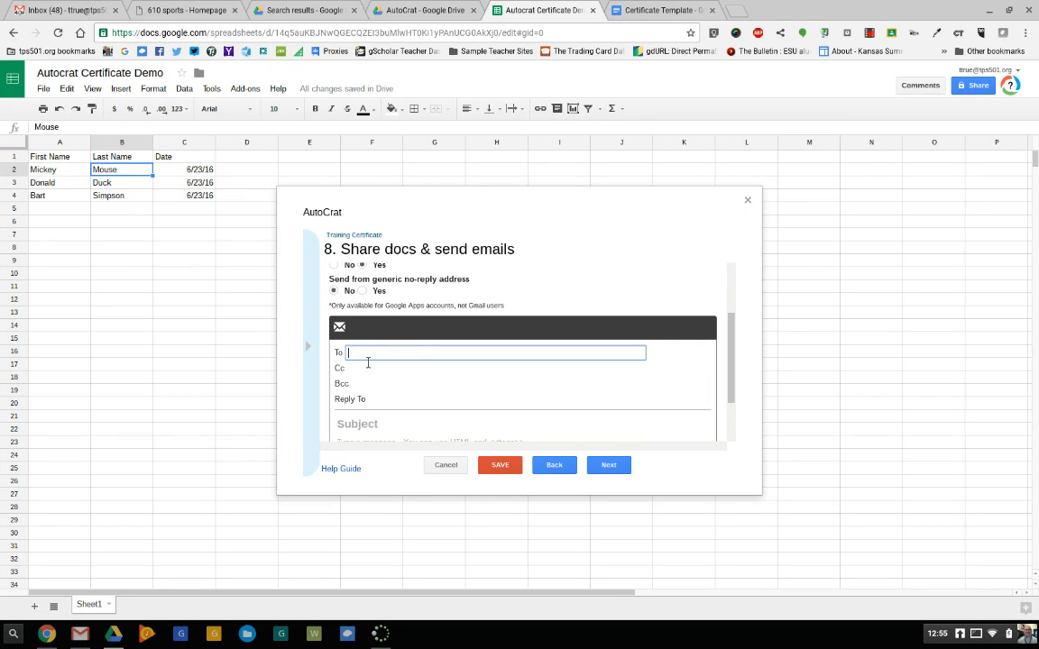
pyautogui.scroll(-3, 367, 362)
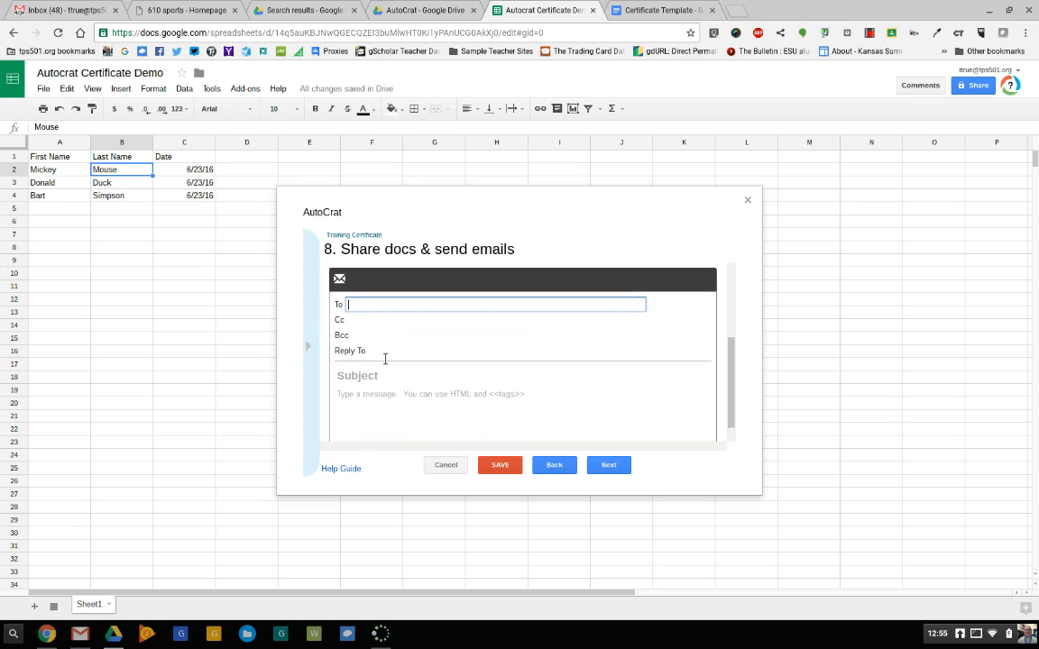
pyautogui.scroll(4, 385, 360)
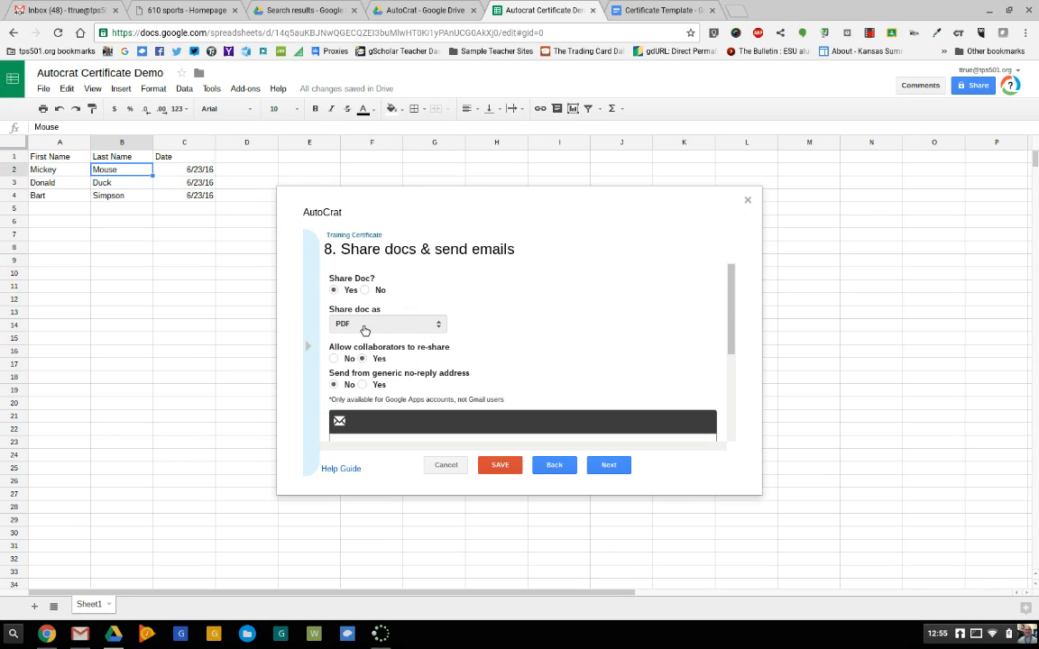
pyautogui.click(364, 291)
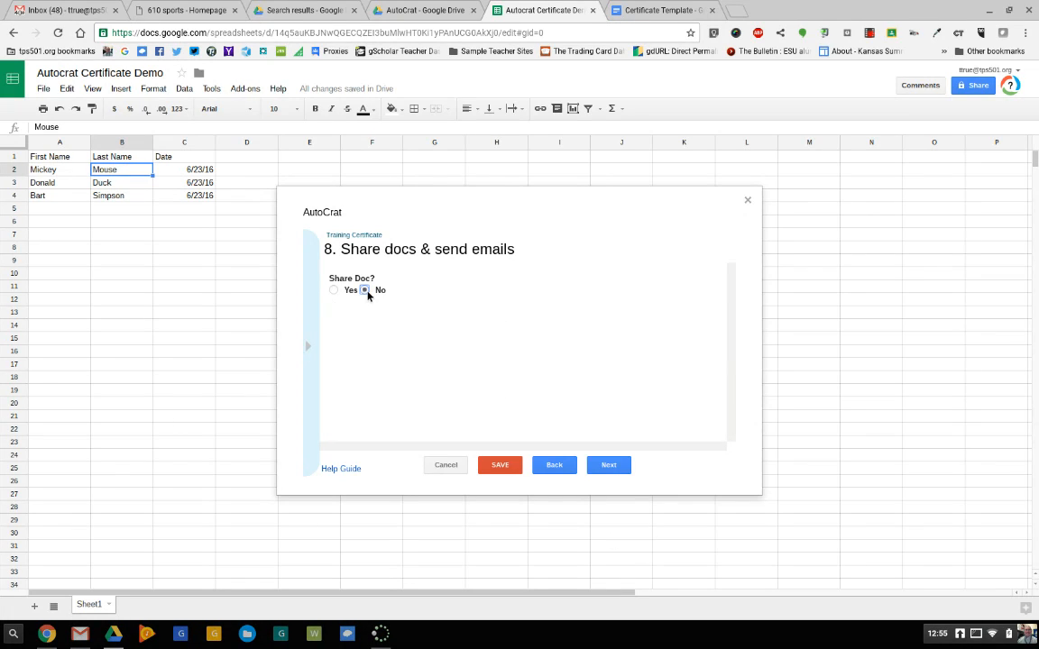
# Continue to the job triggers, enable form triggers for the project, and leave Run on form trigger set to No
pyautogui.click(609, 466)
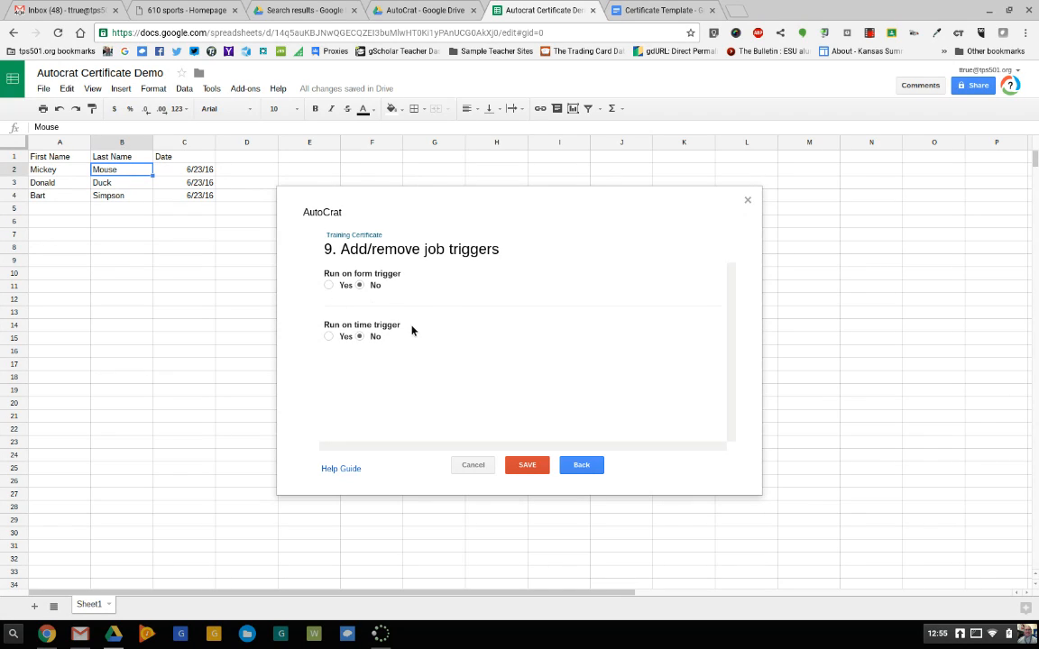
pyautogui.click(329, 286)
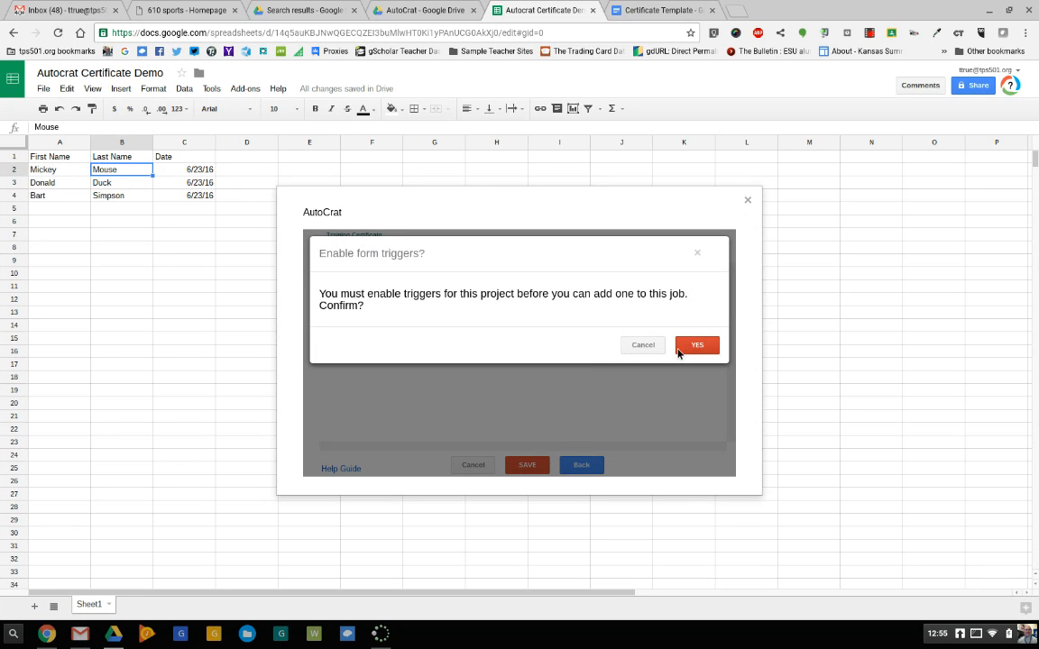
pyautogui.click(689, 347)
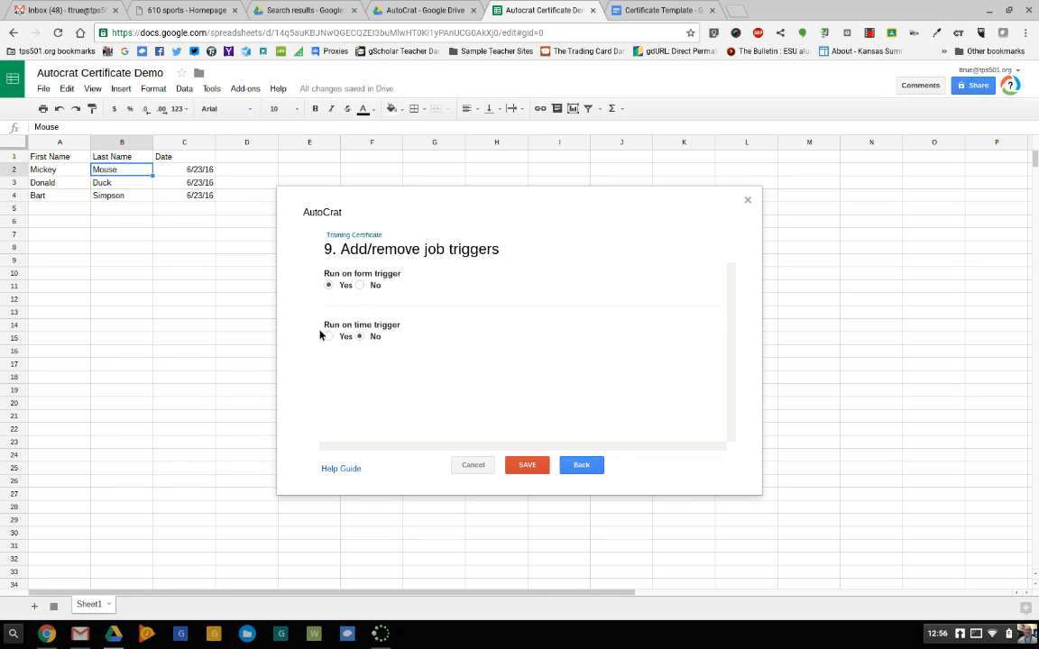
pyautogui.click(360, 285)
# Try a time trigger that runs every one hour and set Run on time trigger back to No
pyautogui.click(328, 336)
pyautogui.click(376, 365)
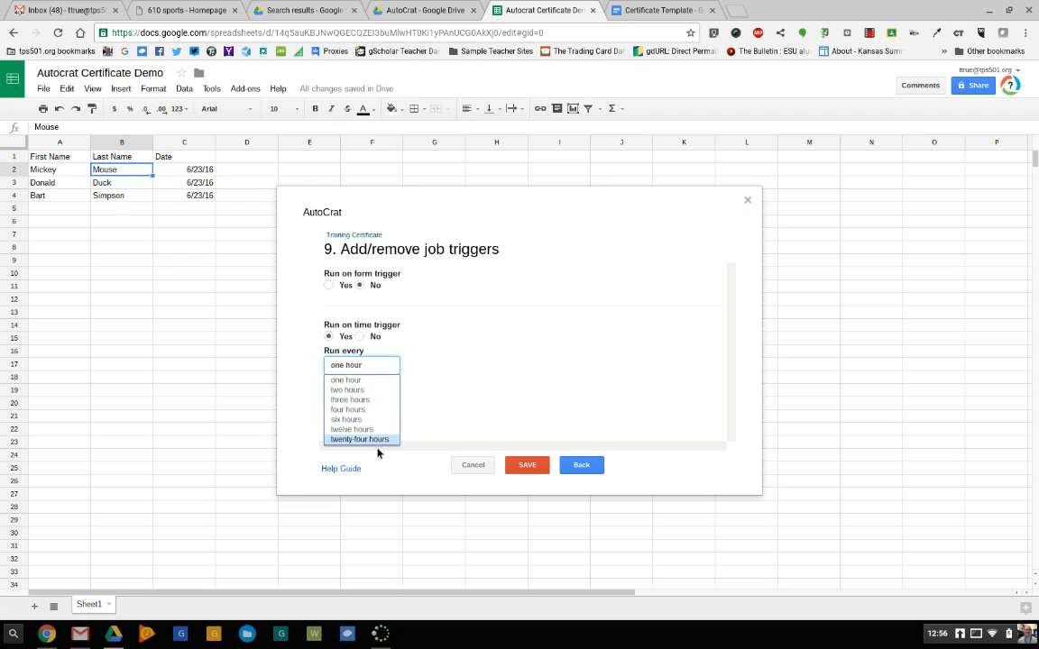
pyautogui.click(369, 380)
pyautogui.click(360, 337)
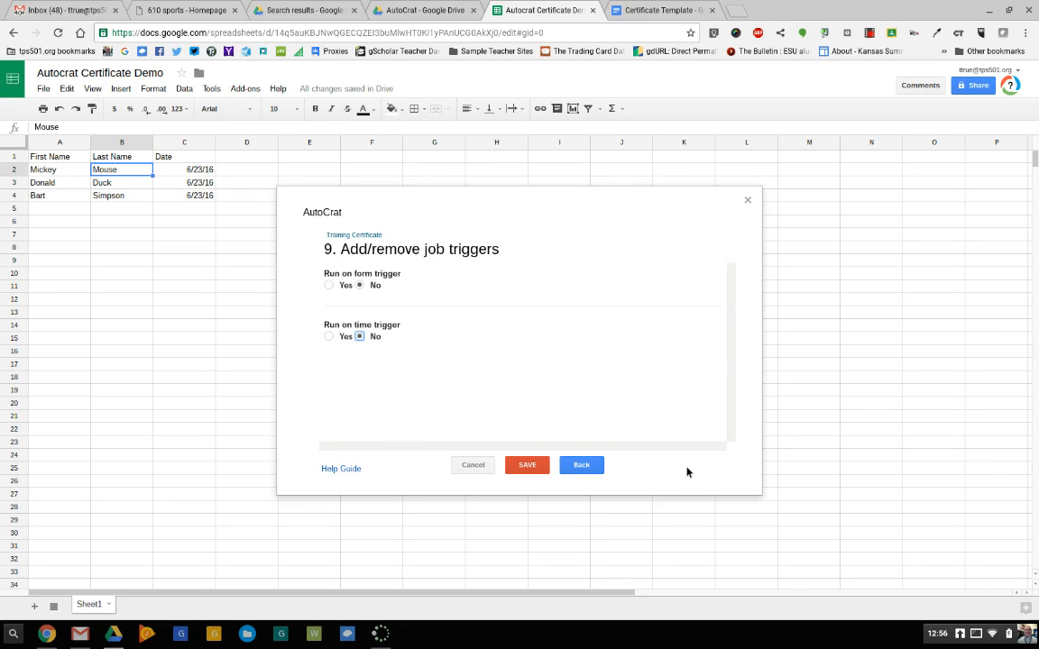
# Save the Training Certificate job and run it on the spreadsheet rows, closing the AutoCrat dialog once the merge finishes
pyautogui.click(541, 468)
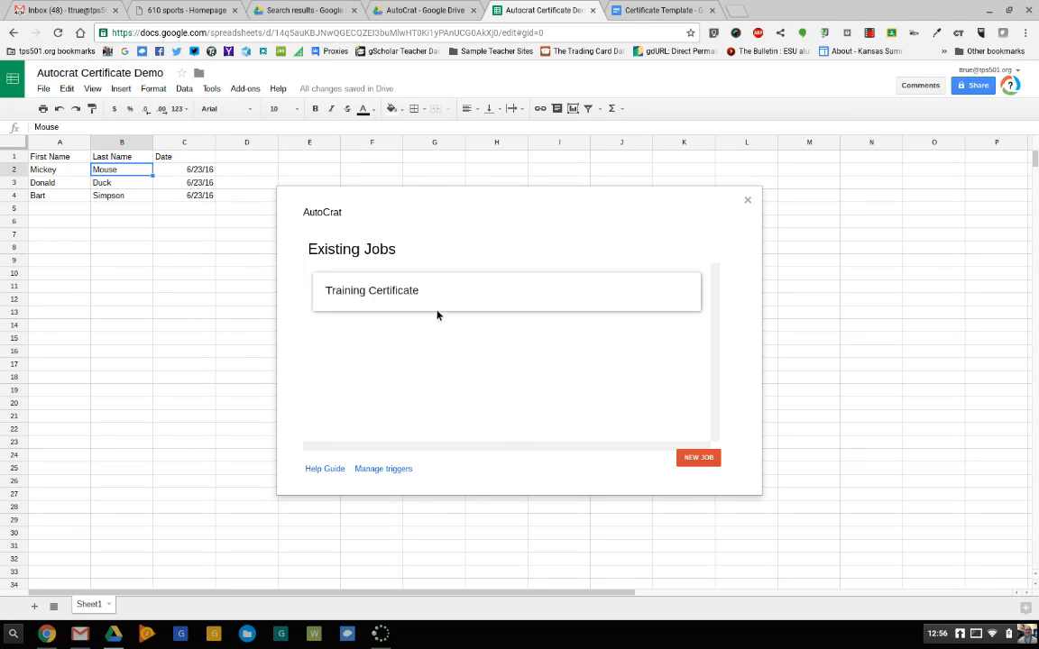
pyautogui.moveTo(361, 300)
pyautogui.click(502, 294)
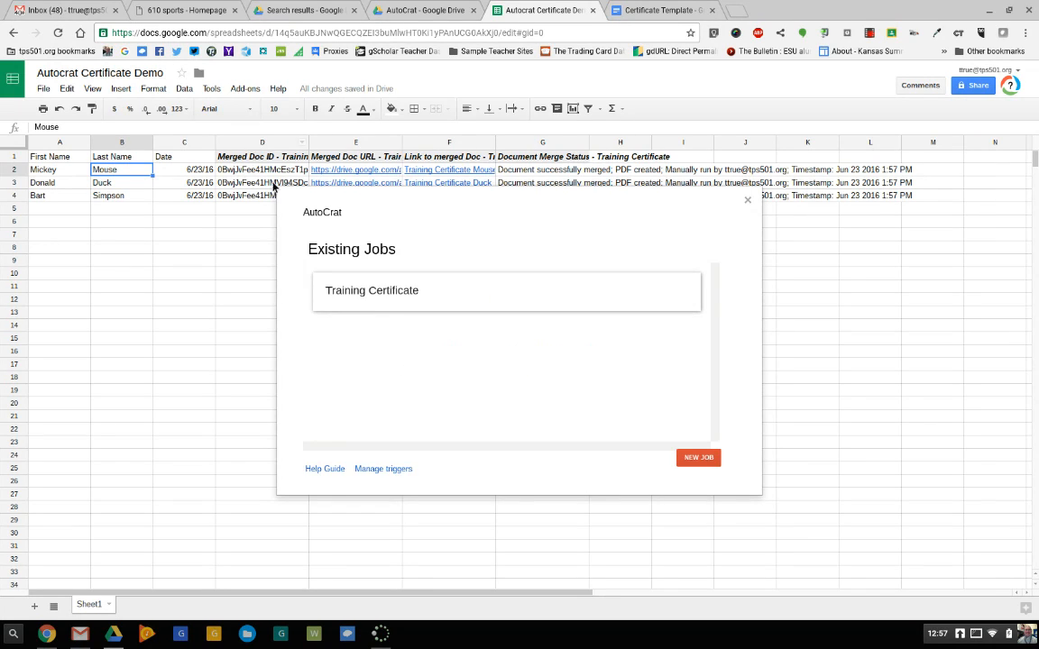
pyautogui.click(747, 201)
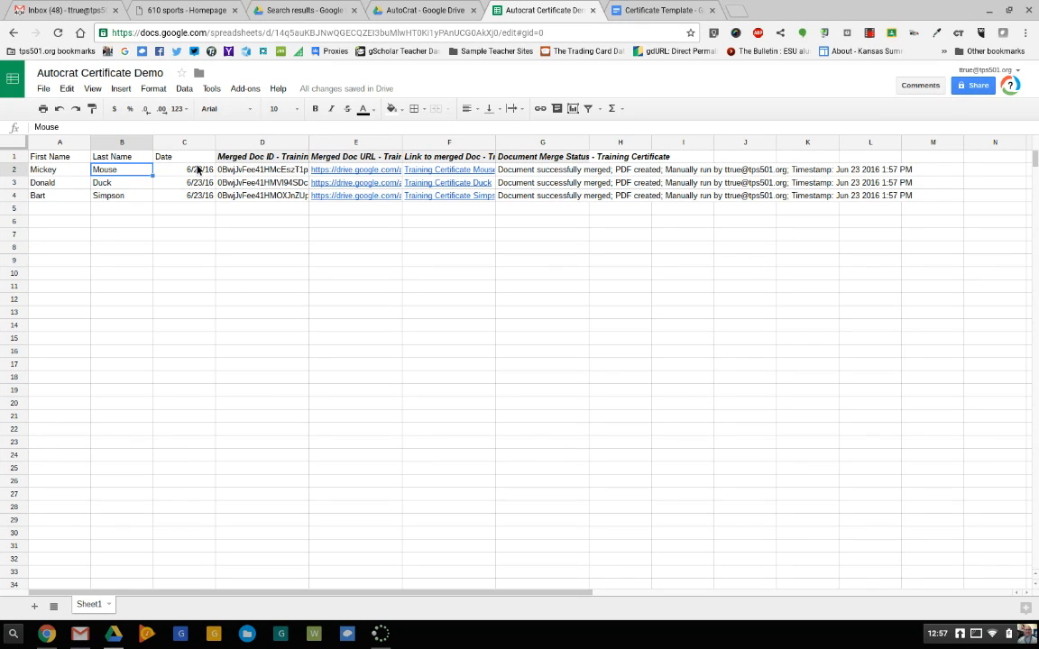
# Review the merged doc ID, URL, link and merge status columns, widening column F to fit the certificate link names
pyautogui.click(236, 171)
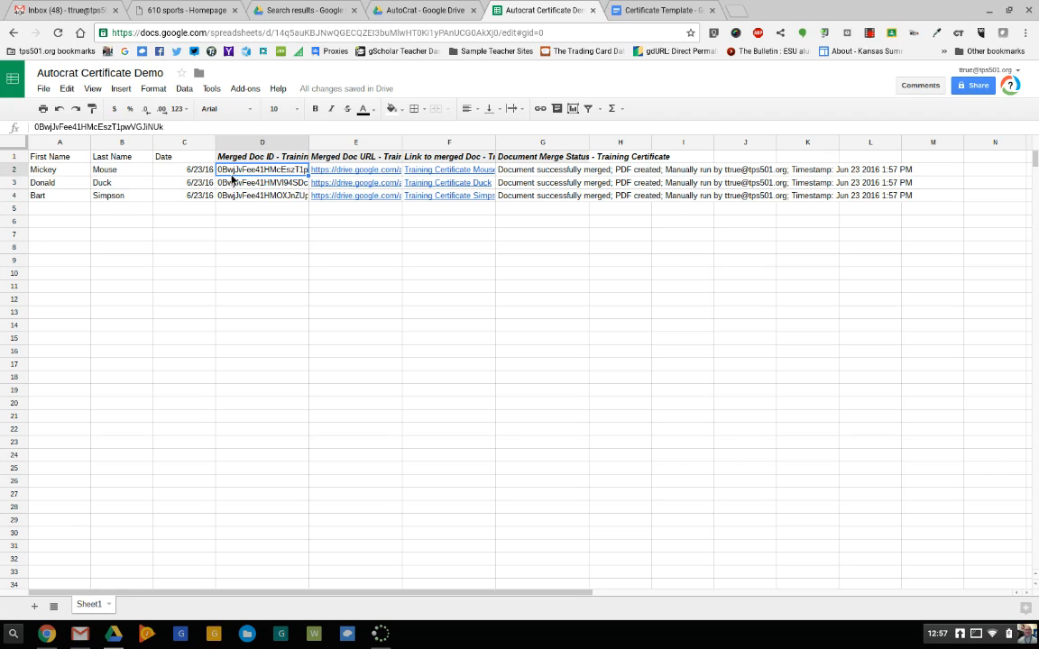
pyautogui.moveTo(351, 172)
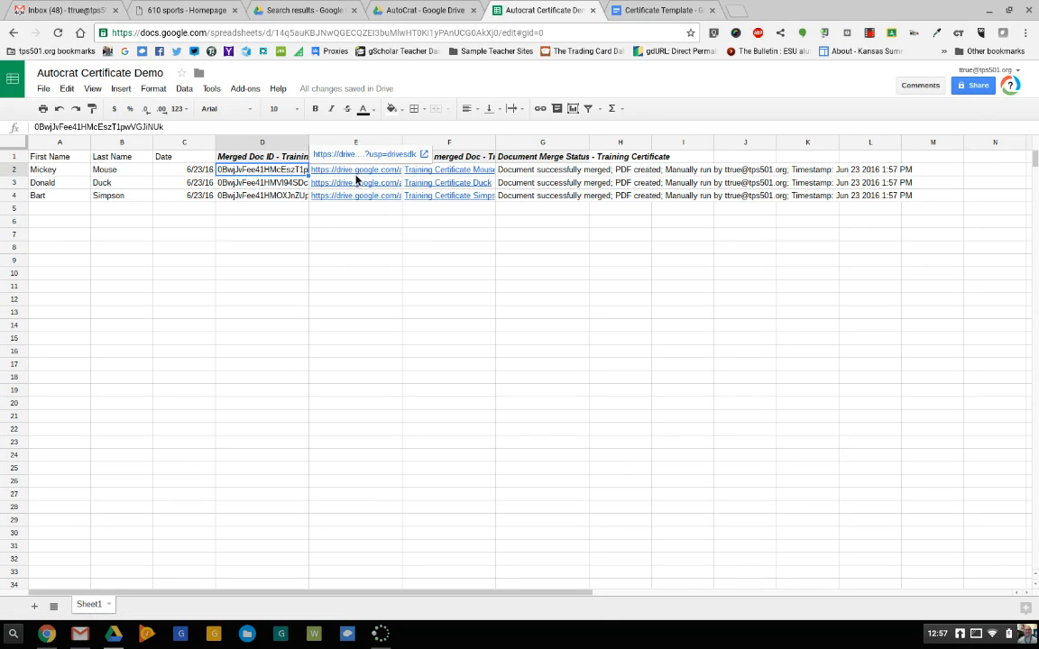
pyautogui.click(464, 171)
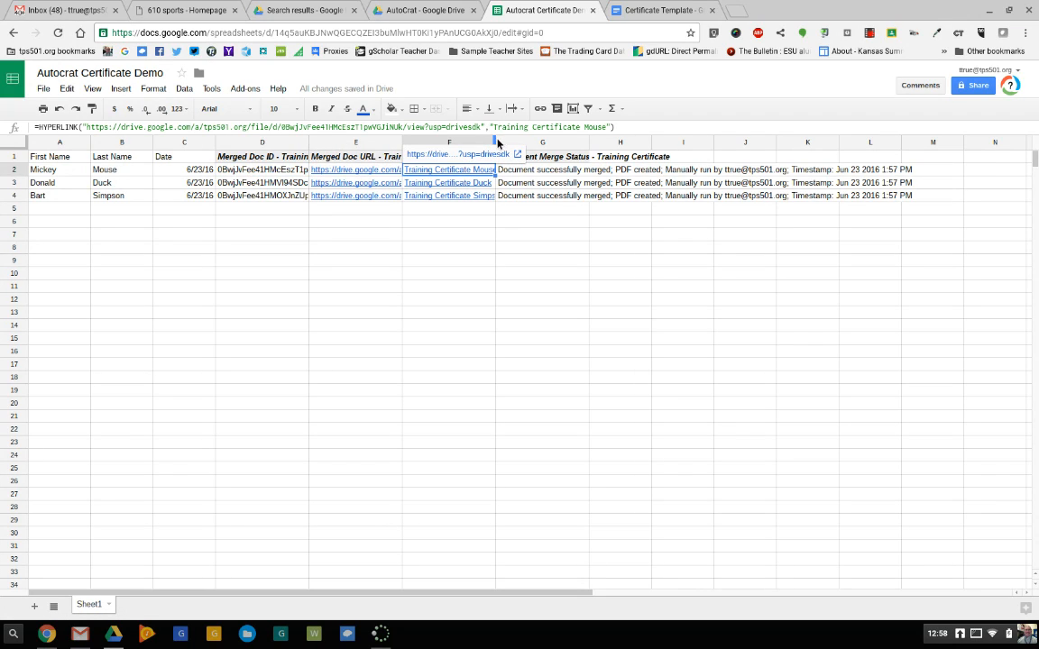
pyautogui.moveTo(500, 146); pyautogui.dragTo(531, 146)
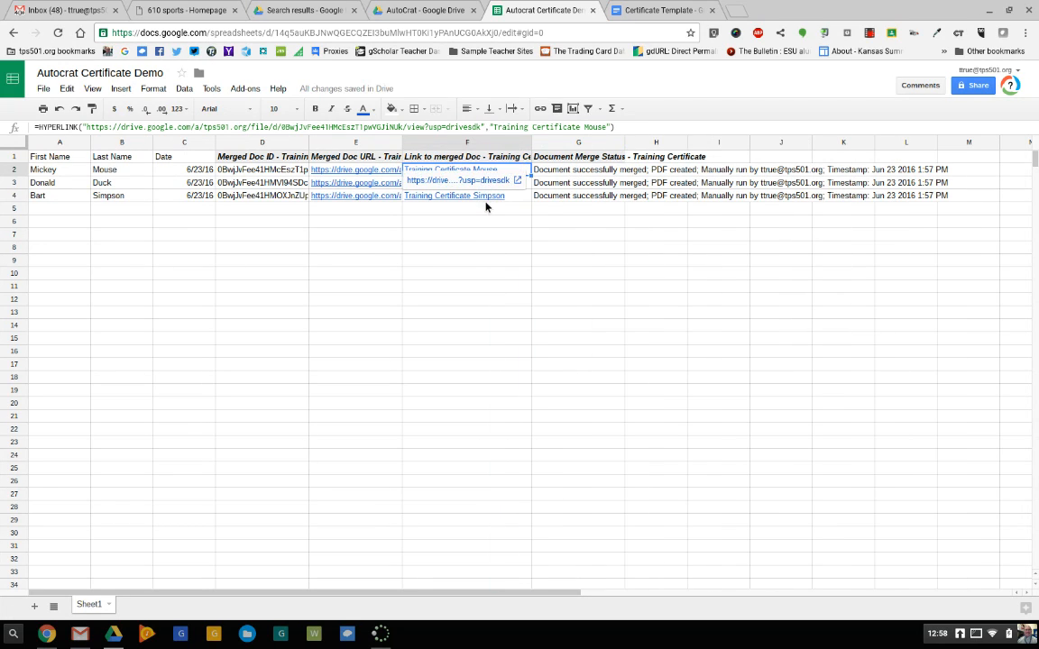
pyautogui.click(595, 175)
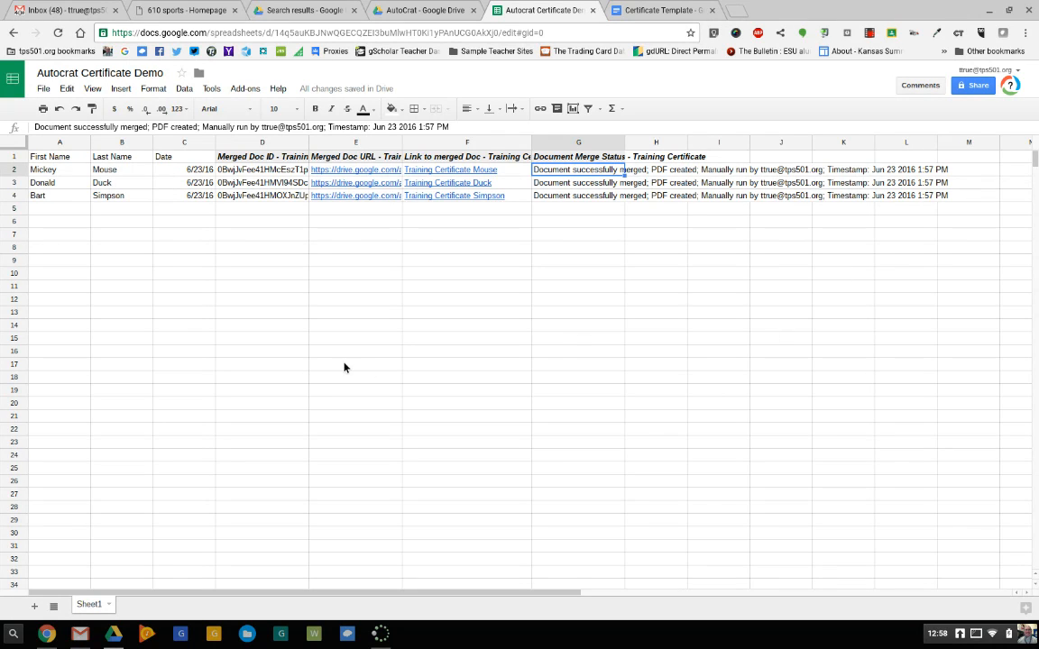
# Switch to Google Drive, go into the Training Certificates folder and open Training Certificate Simpson.pdf
pyautogui.click(407, 9)
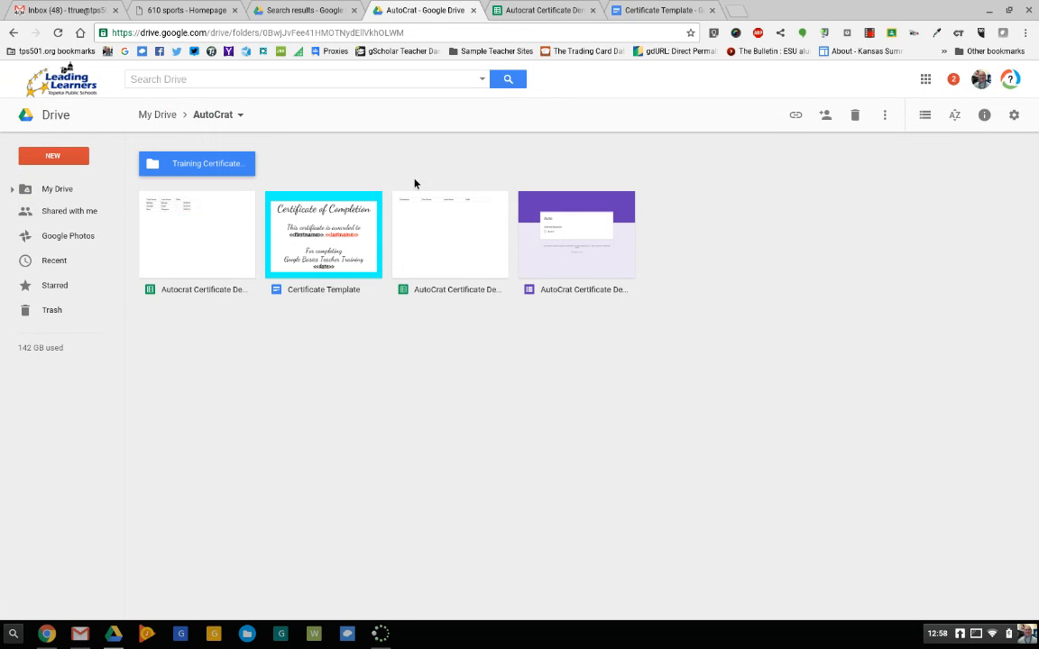
pyautogui.doubleClick(214, 172)
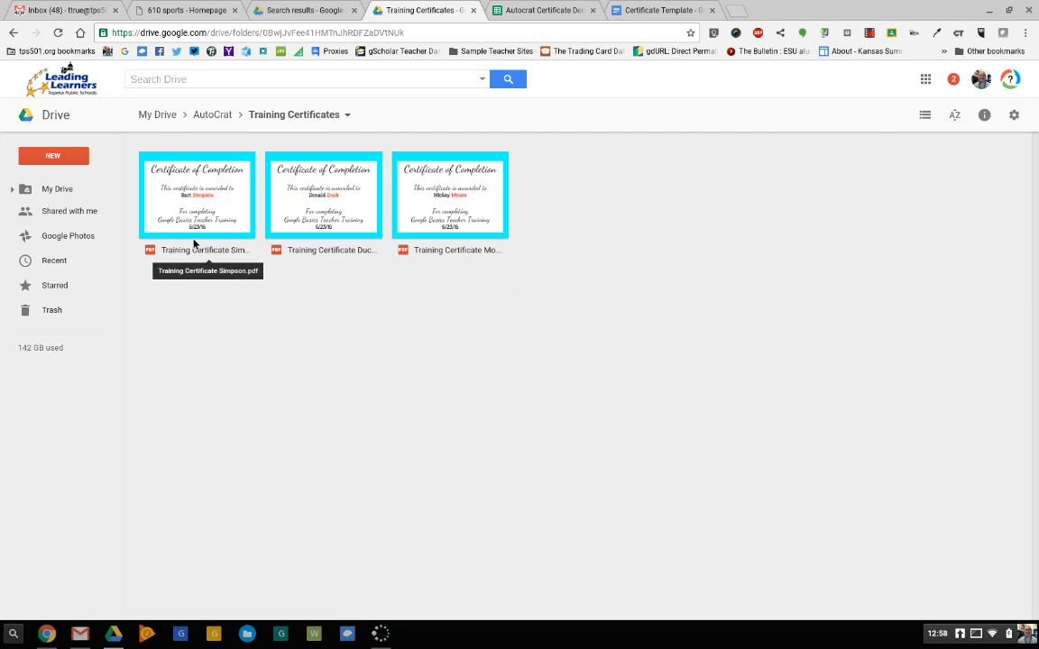
pyautogui.click(200, 224)
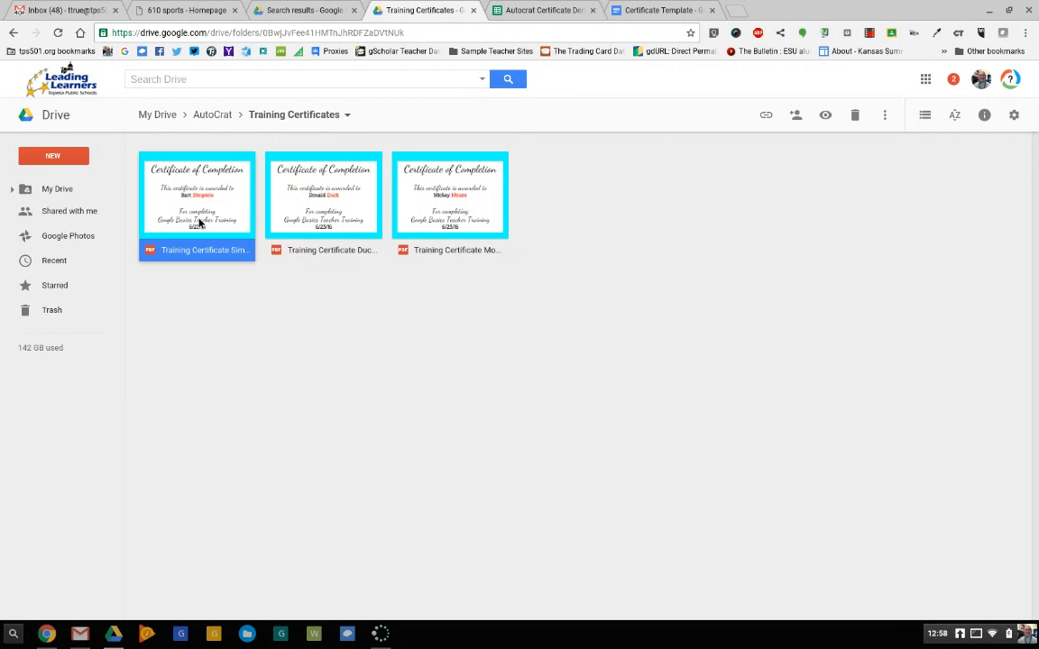
pyautogui.doubleClick(199, 222)
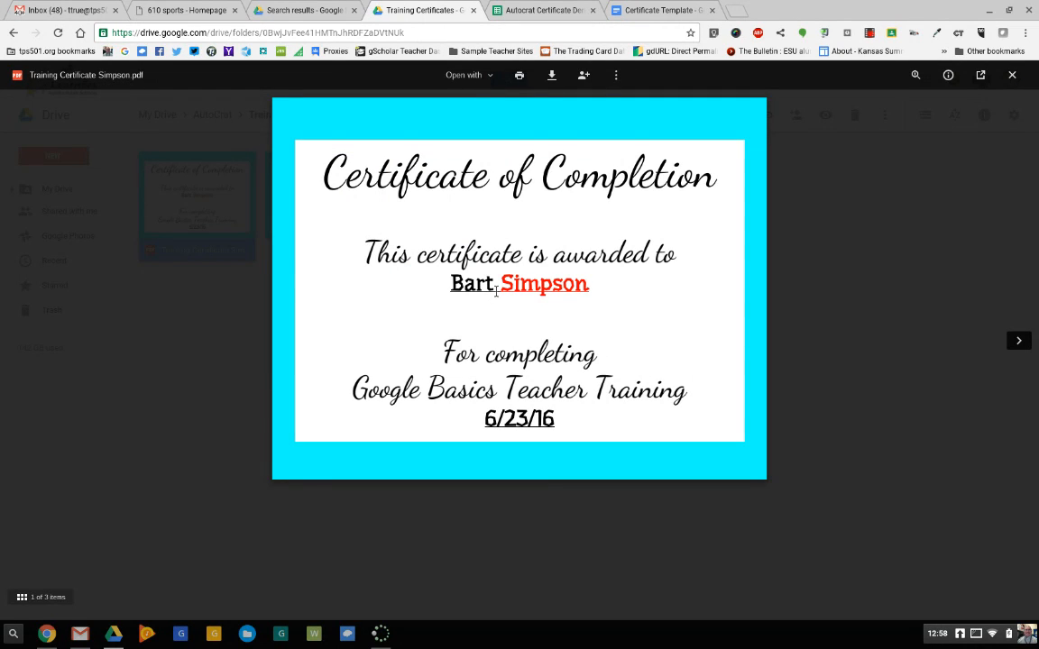
# Examine the merged first name, last name and date on the opened certificate
pyautogui.moveTo(457, 290); pyautogui.dragTo(589, 286)
pyautogui.click(565, 295)
pyautogui.moveTo(507, 293); pyautogui.dragTo(584, 296)
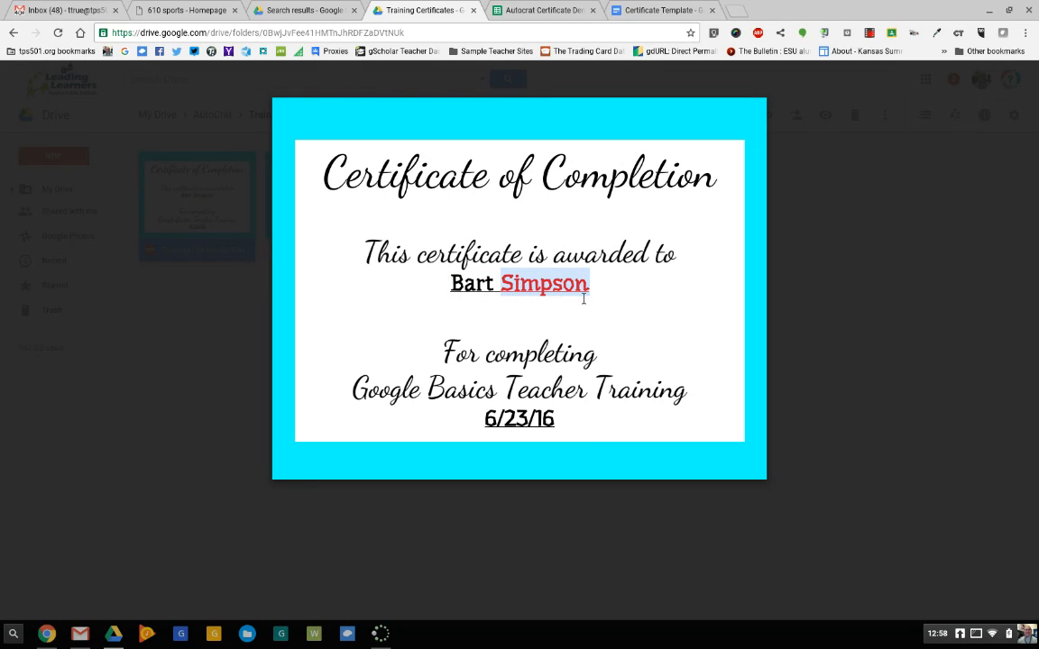
pyautogui.click(583, 297)
pyautogui.moveTo(495, 423); pyautogui.dragTo(544, 421)
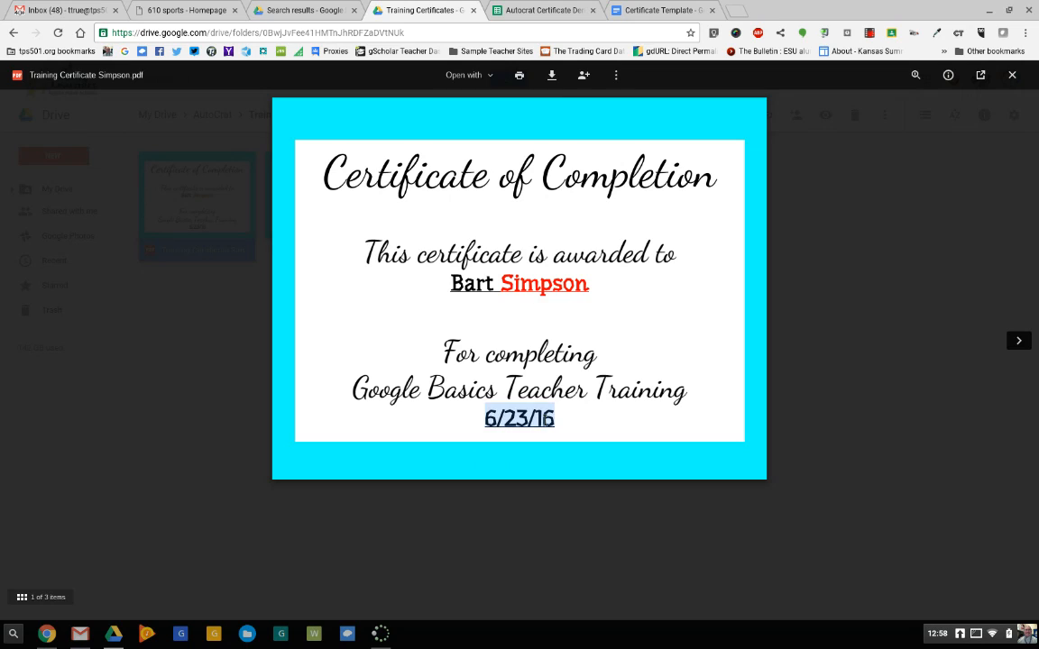
# Check the recipient's name on the open certificate and close the PDF preview
pyautogui.click(481, 290)
pyautogui.moveTo(463, 291); pyautogui.dragTo(533, 302)
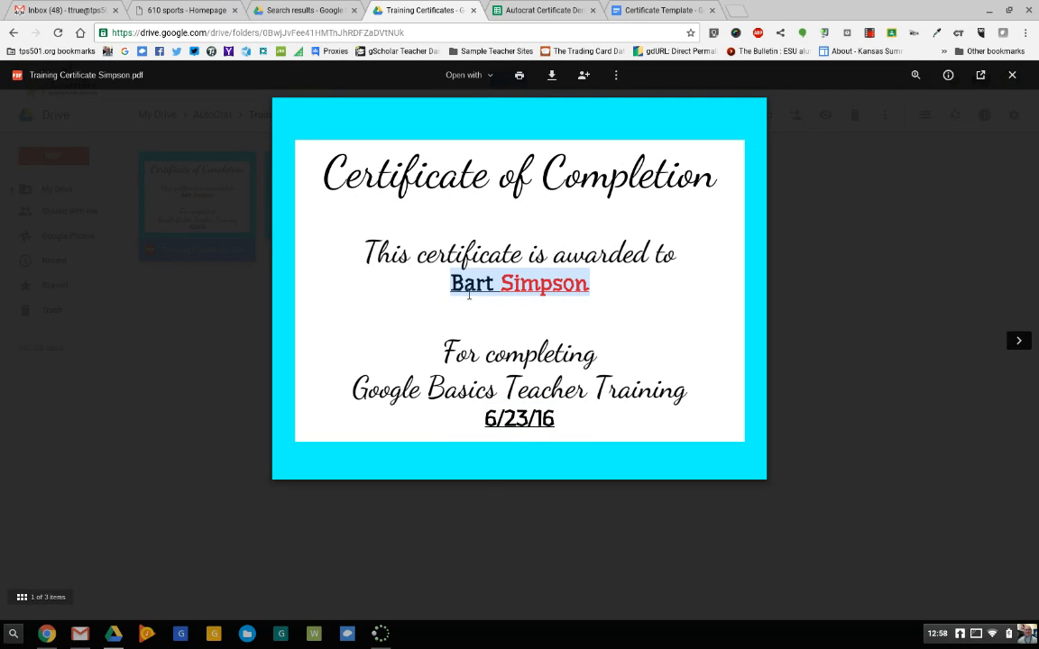
pyautogui.click(208, 345)
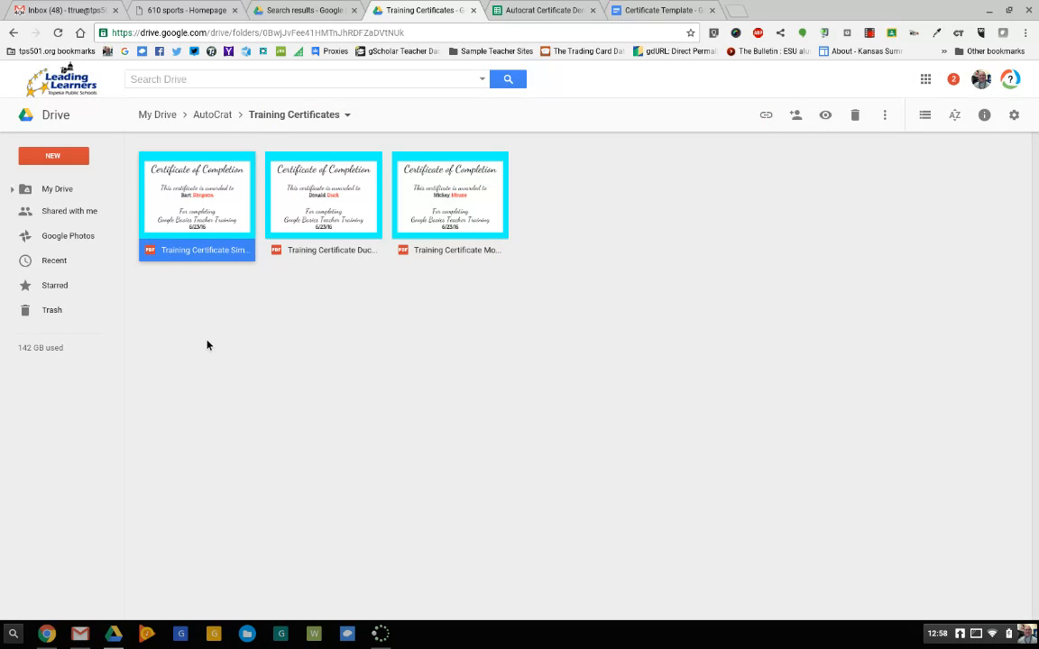
# Open the AutoCrat Certificate Demo form from Drive's AutoCrat folder and close the certificate spreadsheet and Certificate Template tabs
pyautogui.click(230, 120)
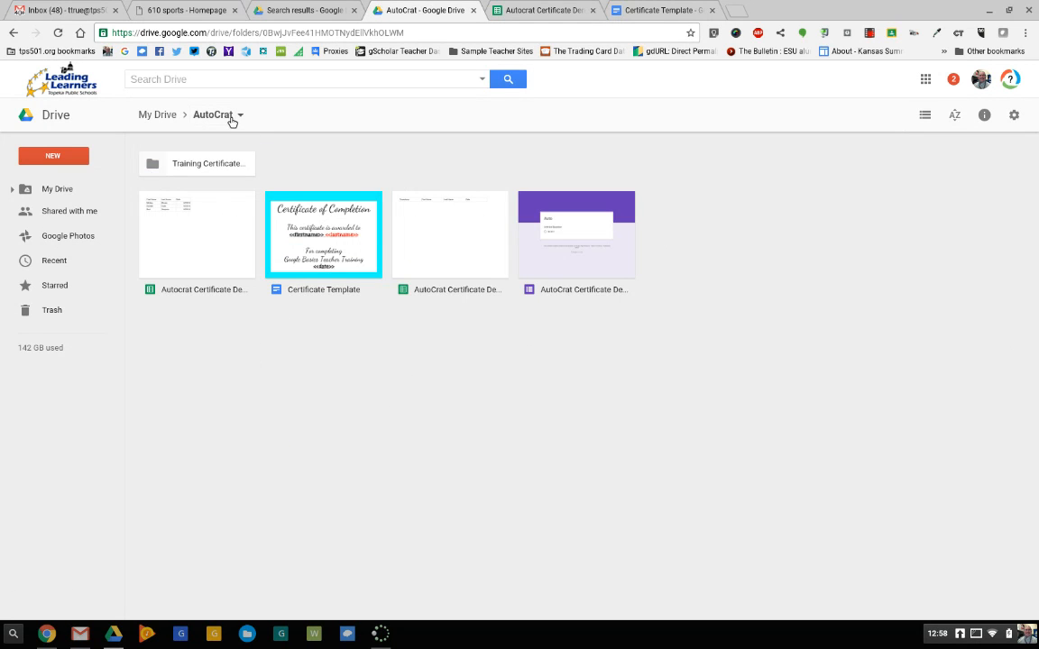
pyautogui.click(481, 266)
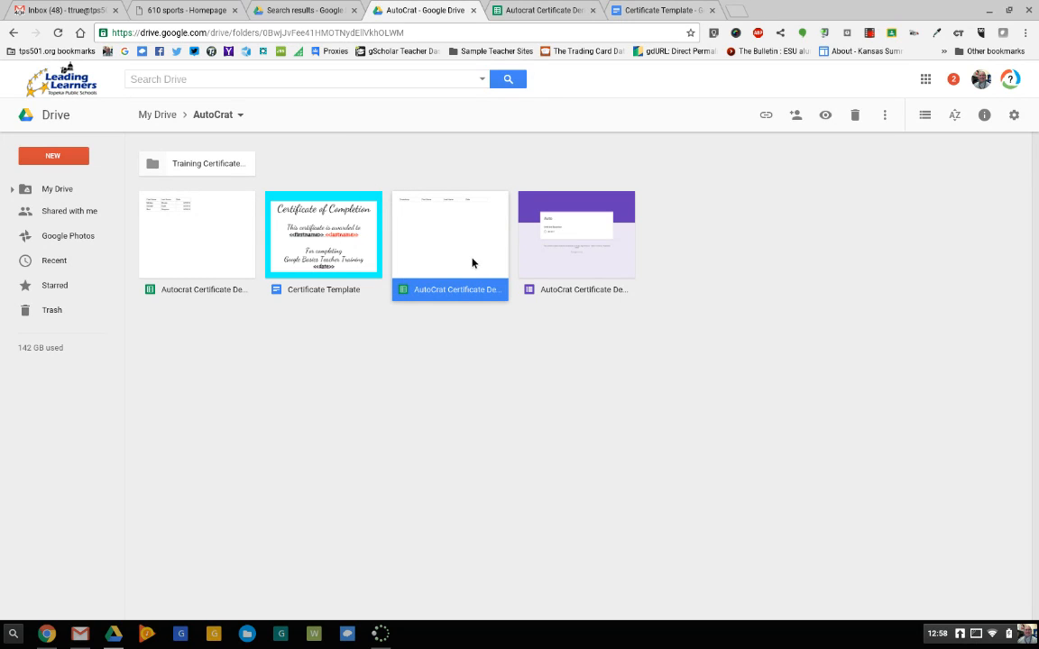
pyautogui.click(573, 250)
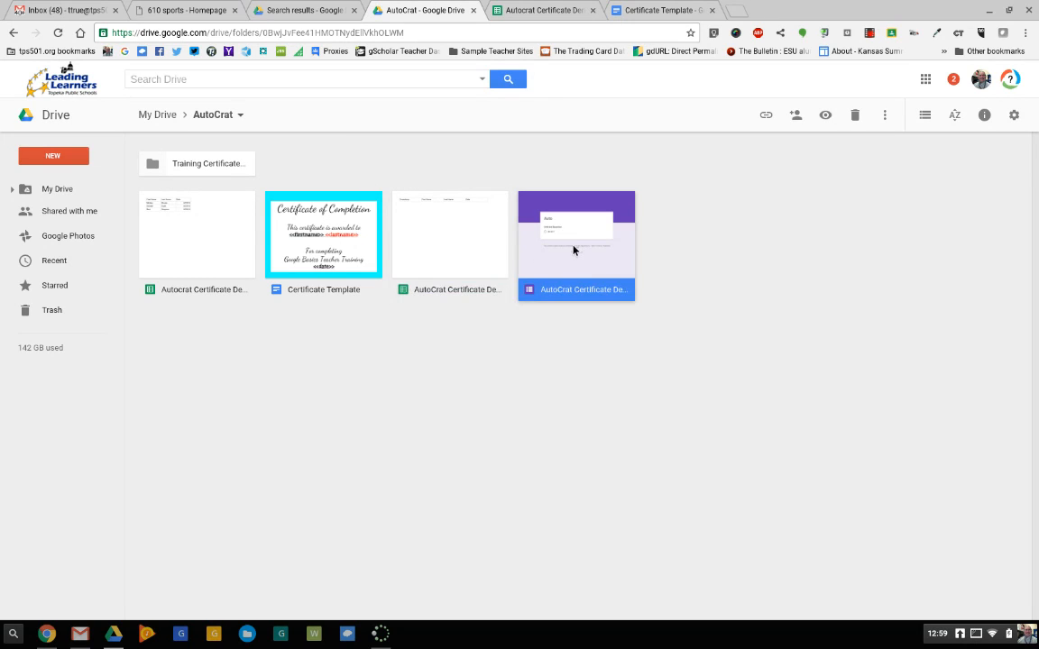
pyautogui.doubleClick(573, 249)
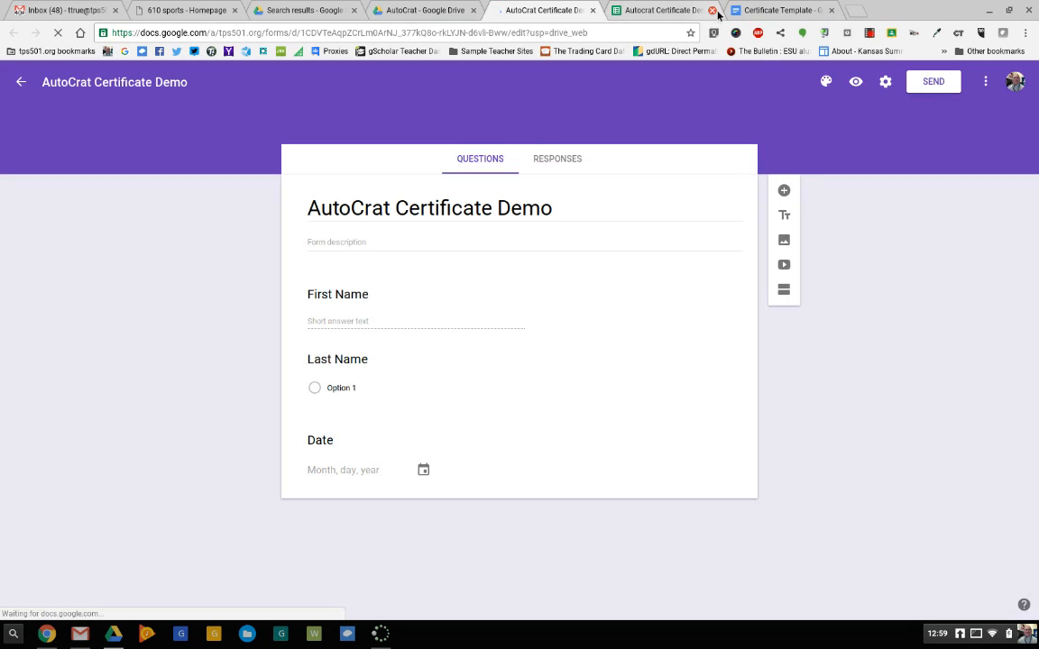
pyautogui.click(711, 11)
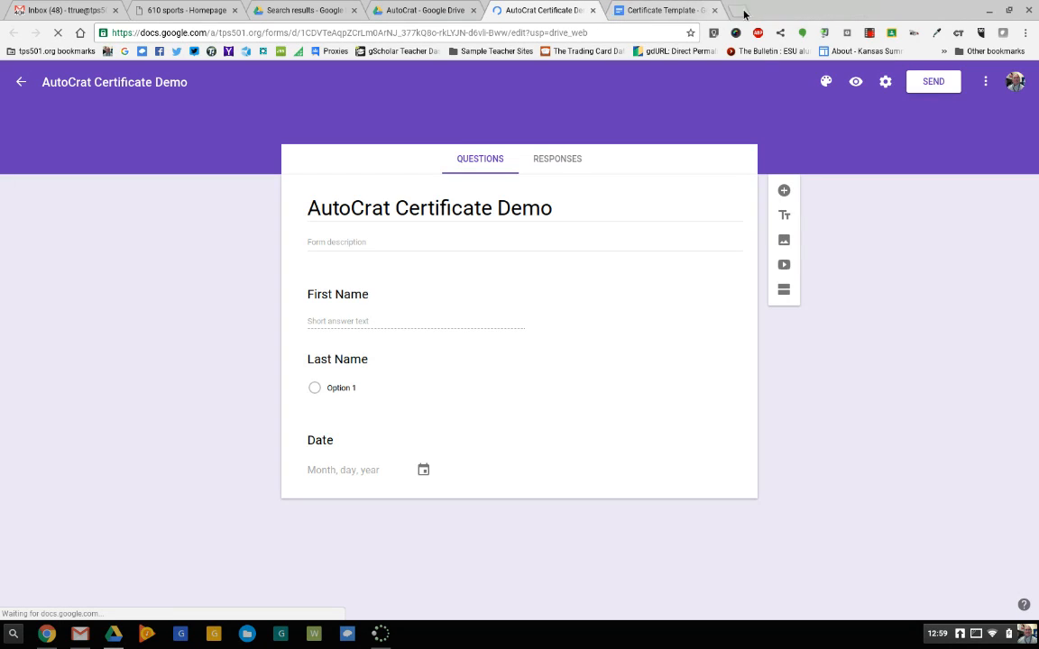
pyautogui.click(712, 11)
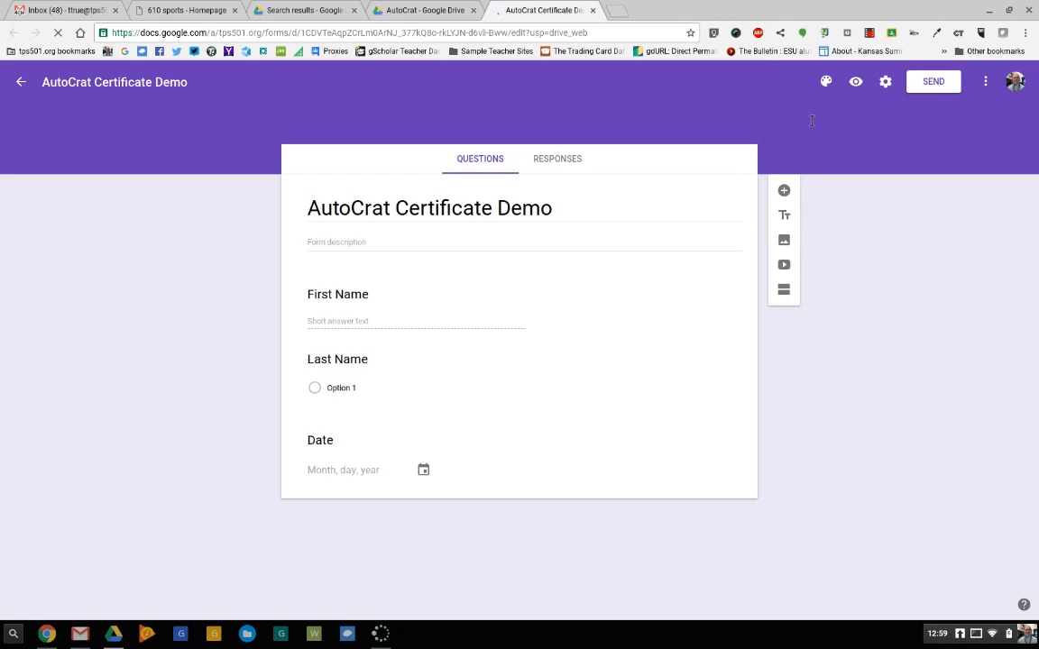
# Change the Last Name question from multiple choice to a short answer
pyautogui.click(379, 394)
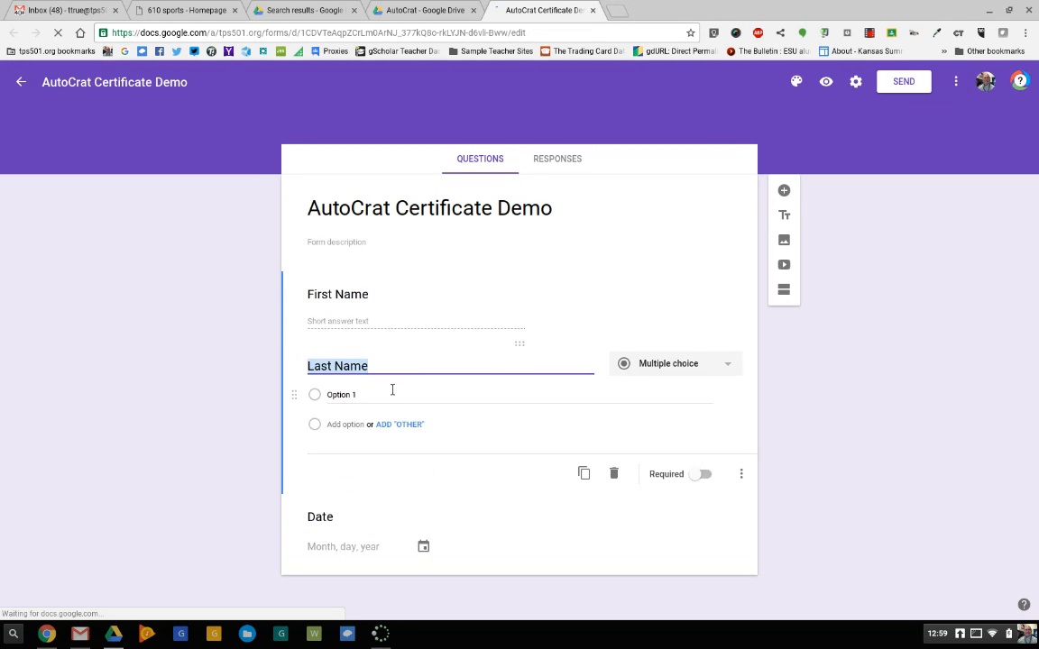
pyautogui.click(645, 365)
pyautogui.click(663, 296)
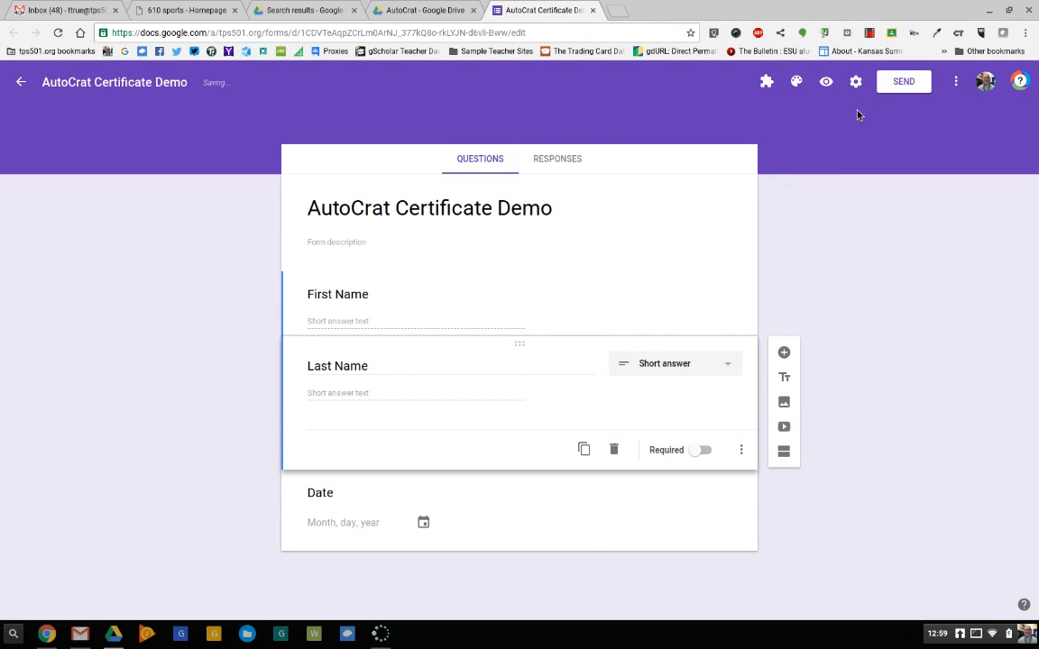
# Enable automatic collection of respondents' Topeka Public Schools usernames in the form settings and save
pyautogui.click(856, 82)
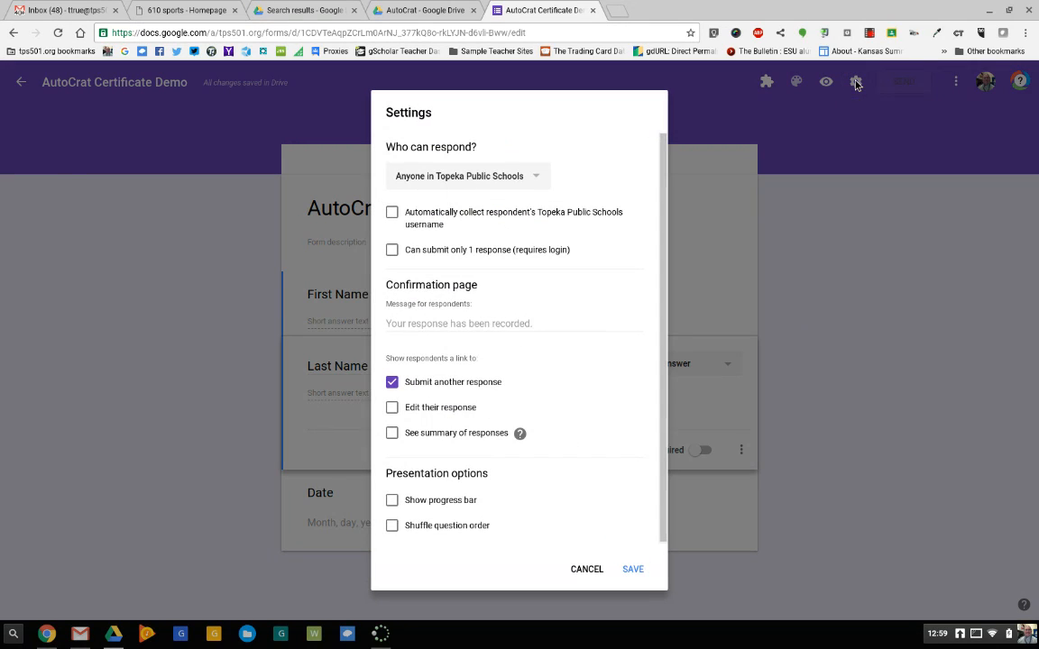
pyautogui.click(427, 224)
pyautogui.click(631, 570)
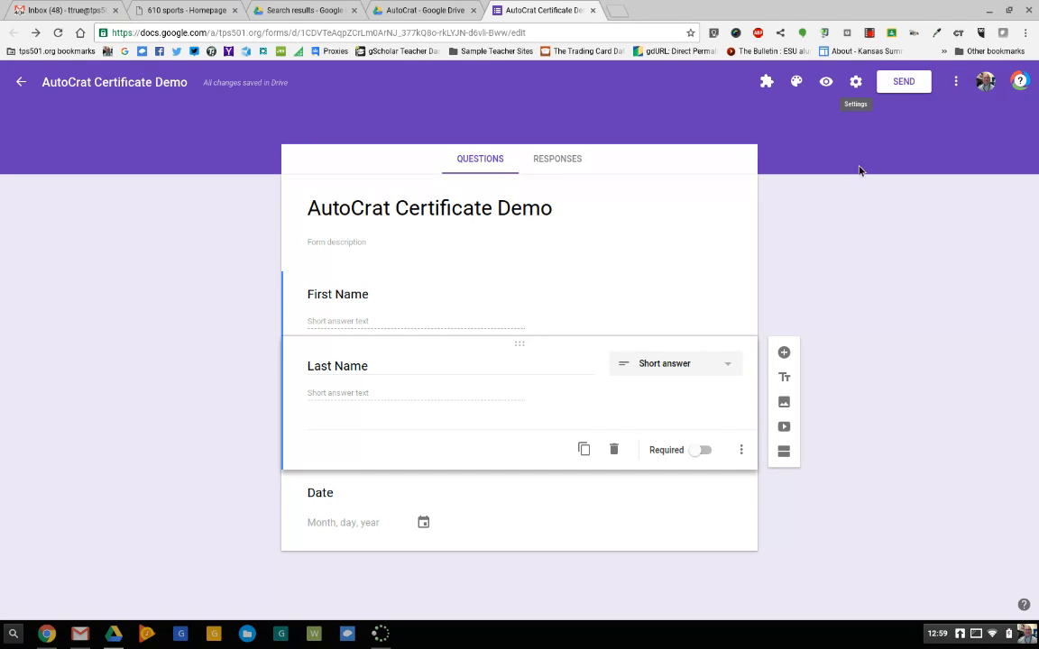
pyautogui.click(856, 82)
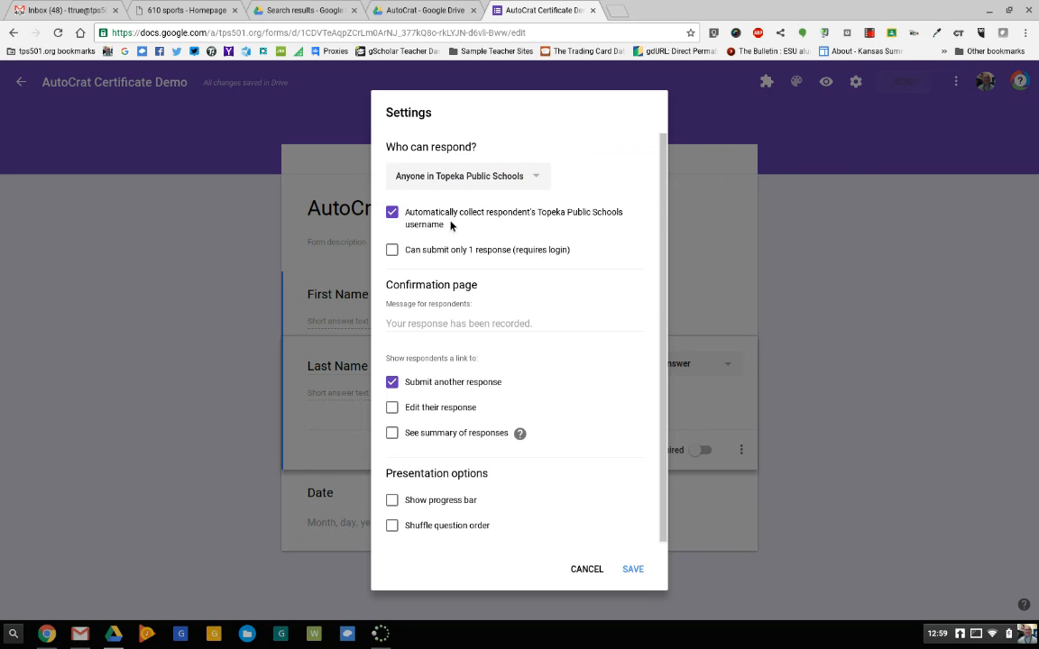
pyautogui.click(632, 572)
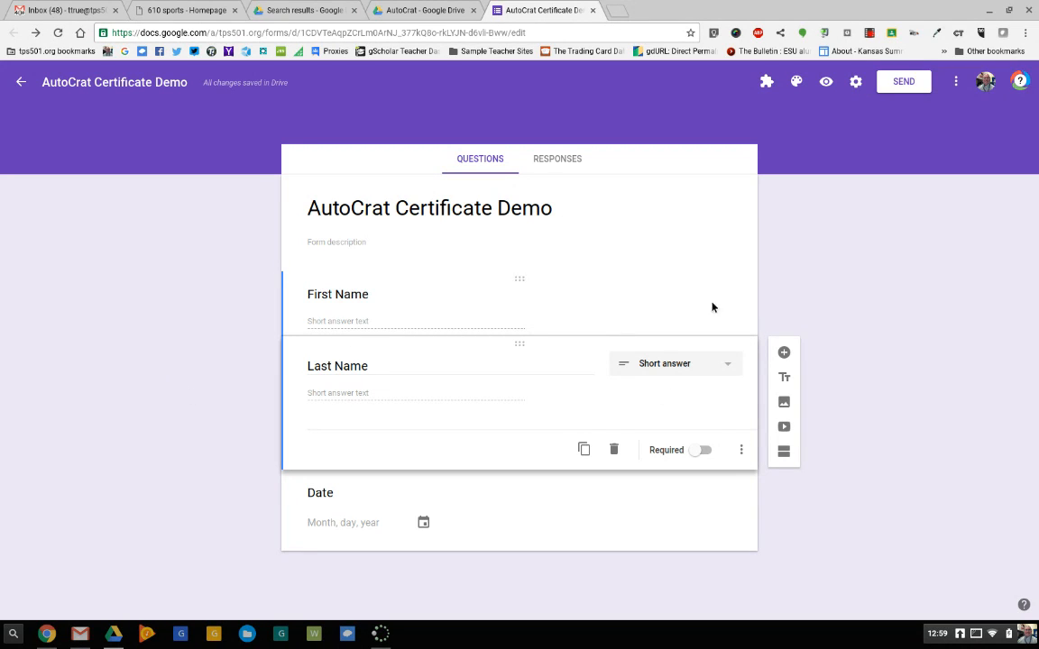
# Preview the form and submit a response with first name Mickey, last name Mouse and date 06/23/2016
pyautogui.click(826, 83)
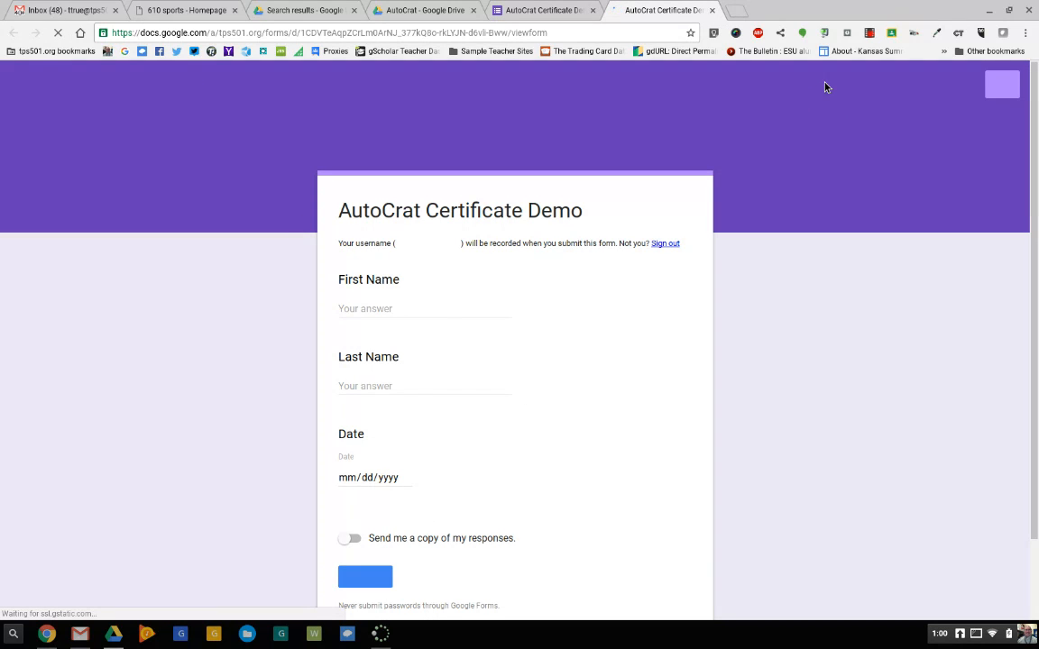
pyautogui.click(409, 317)
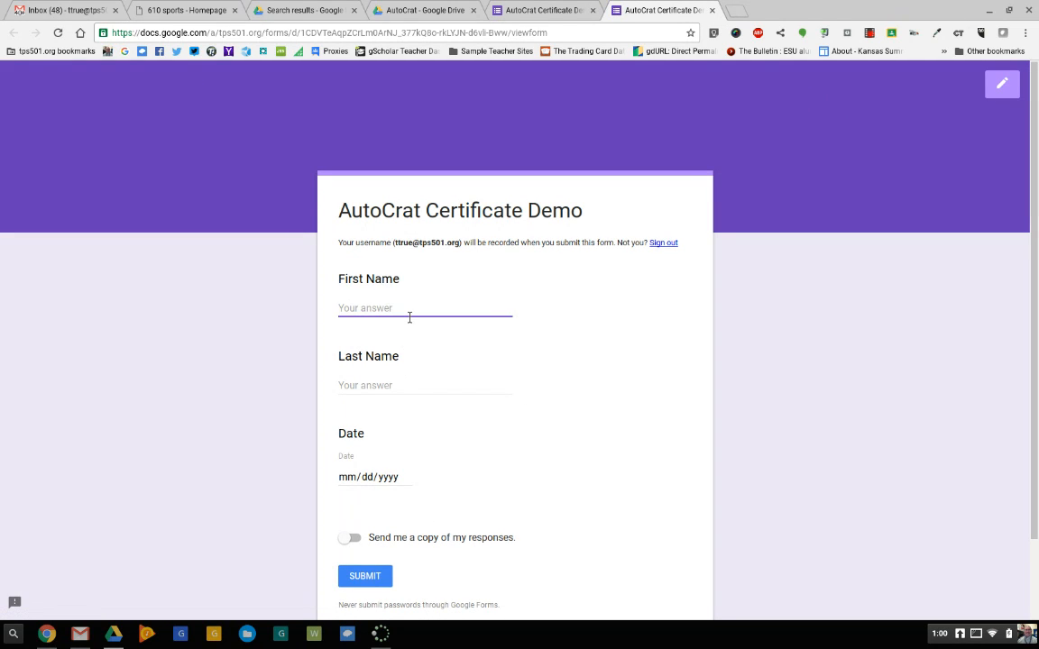
pyautogui.write('Mickey')
pyautogui.write('Mouse')
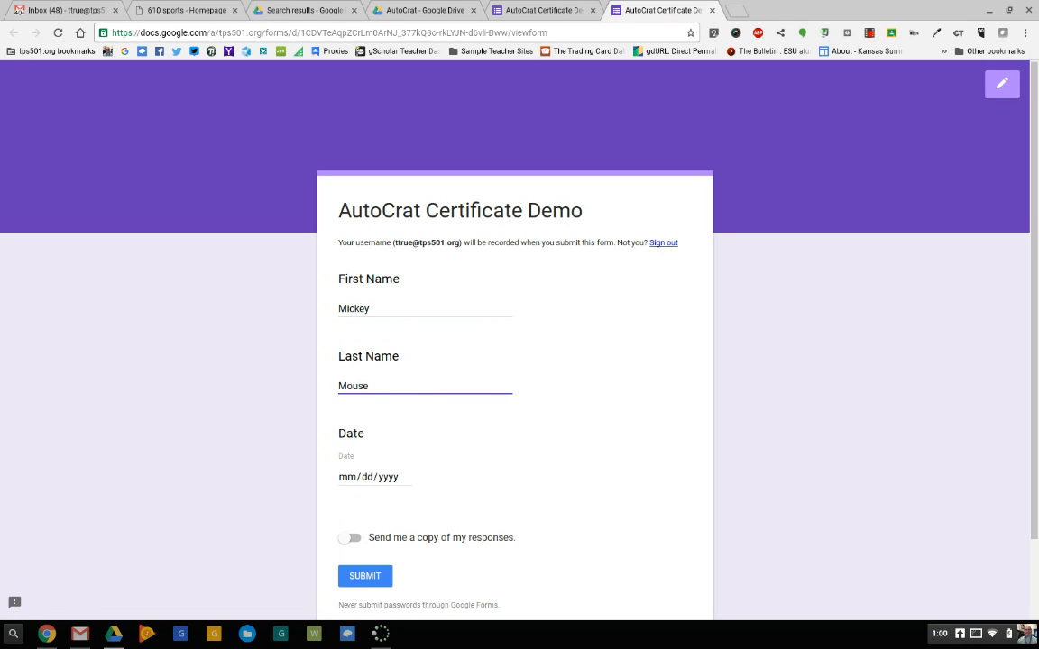
pyautogui.click(353, 487)
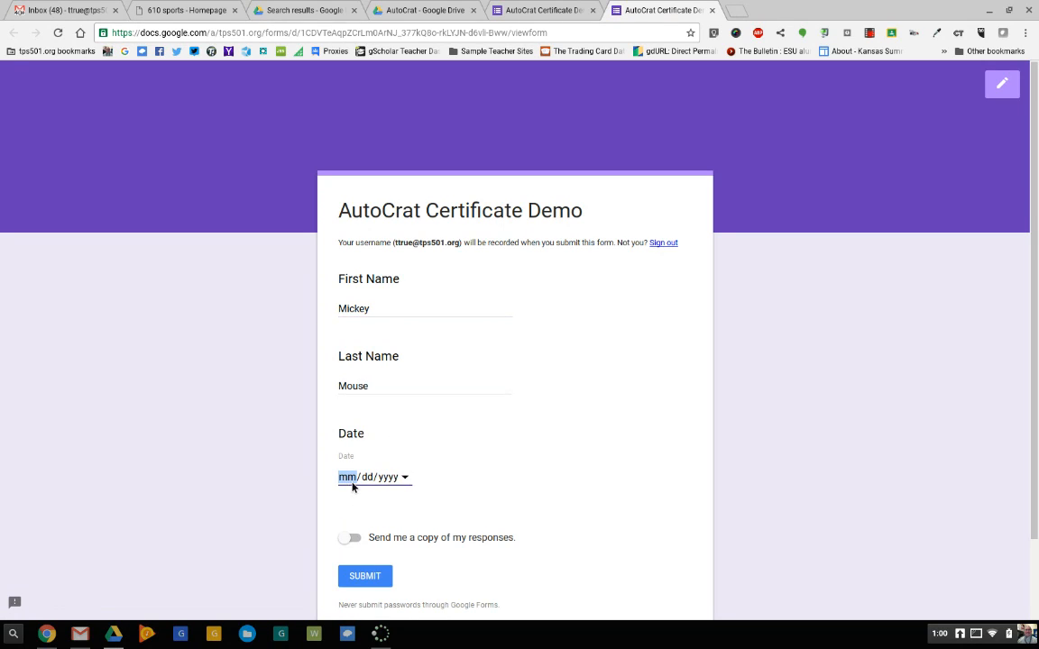
pyautogui.click(404, 478)
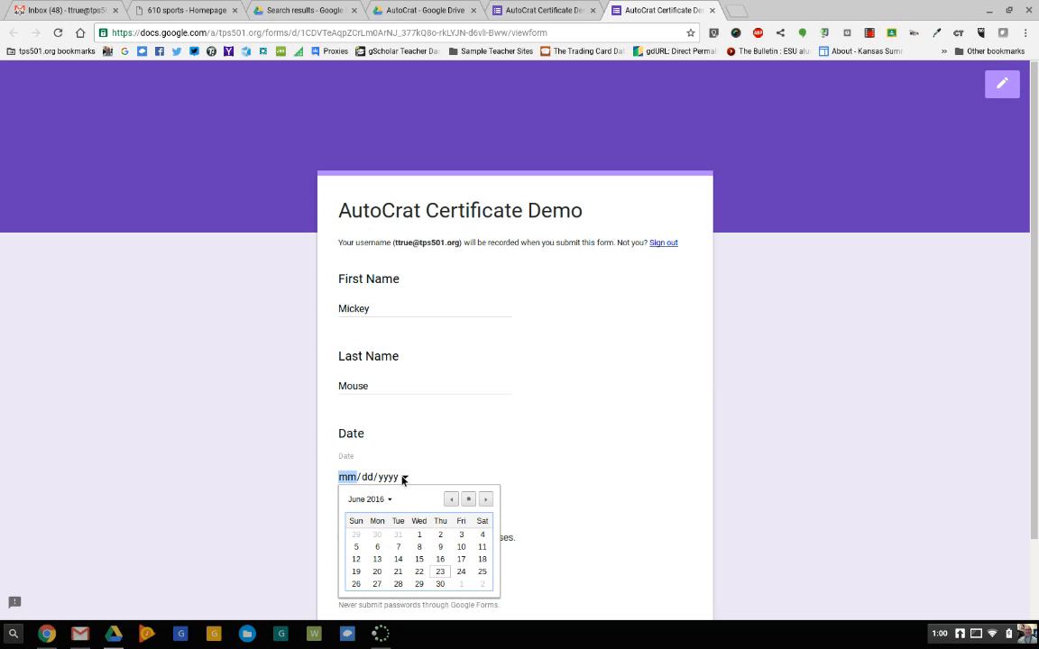
pyautogui.click(439, 571)
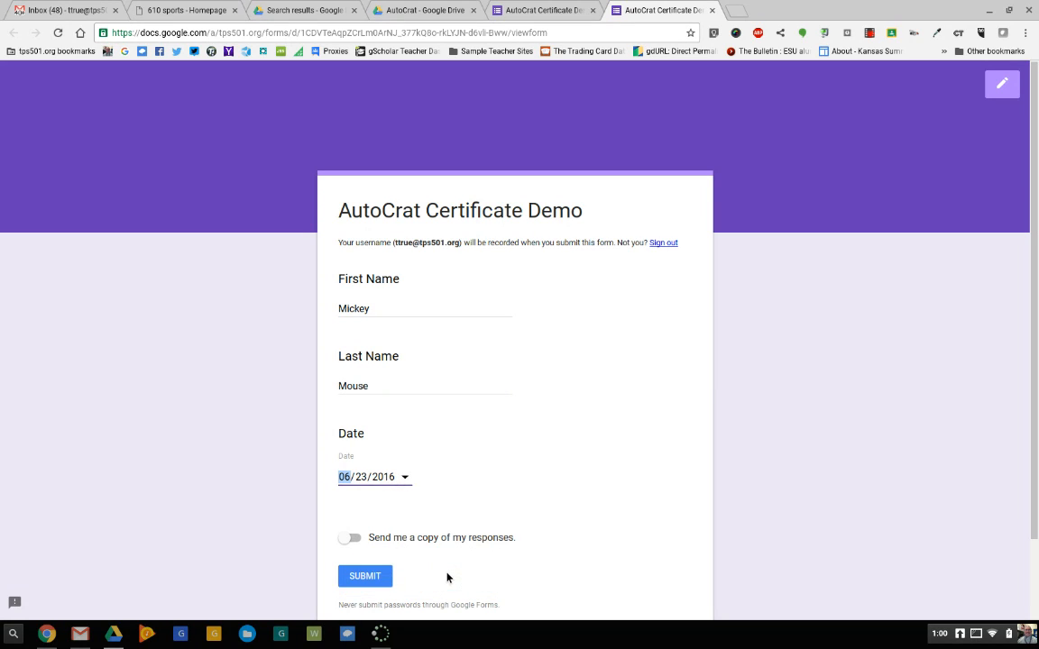
pyautogui.click(366, 579)
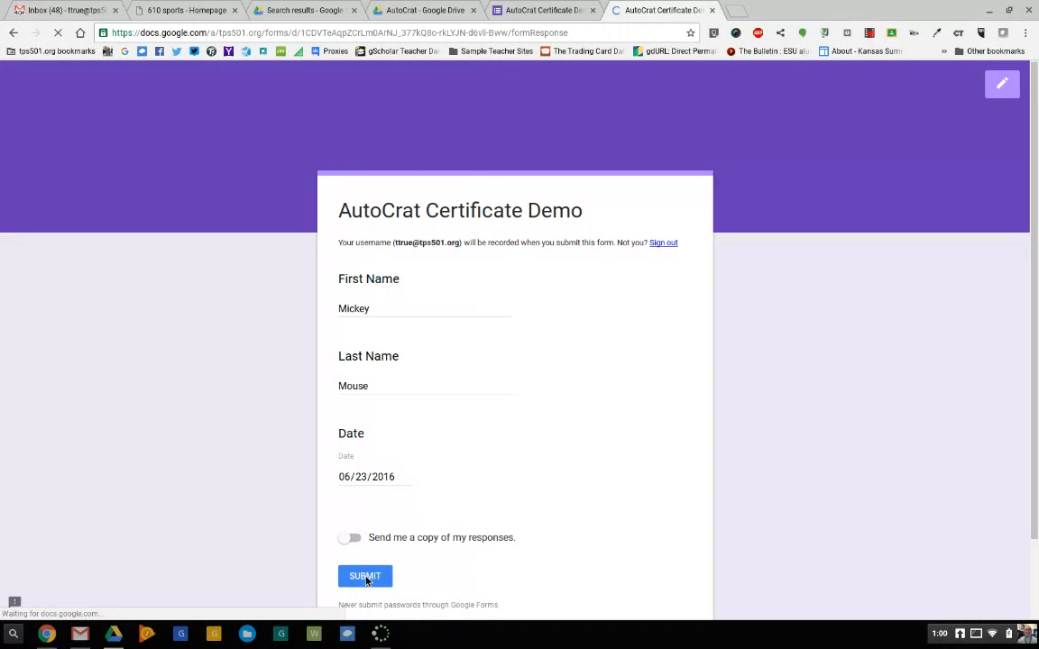
# Submit another form response with first name Donald, last name Duck and date 06/23/2016
pyautogui.click(415, 273)
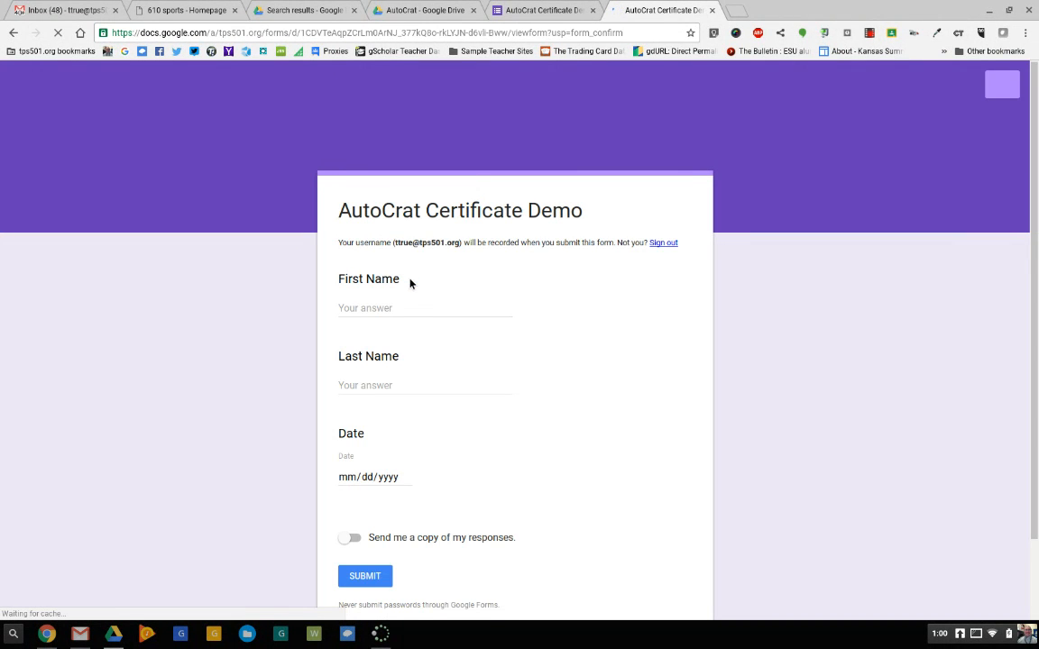
pyautogui.click(390, 310)
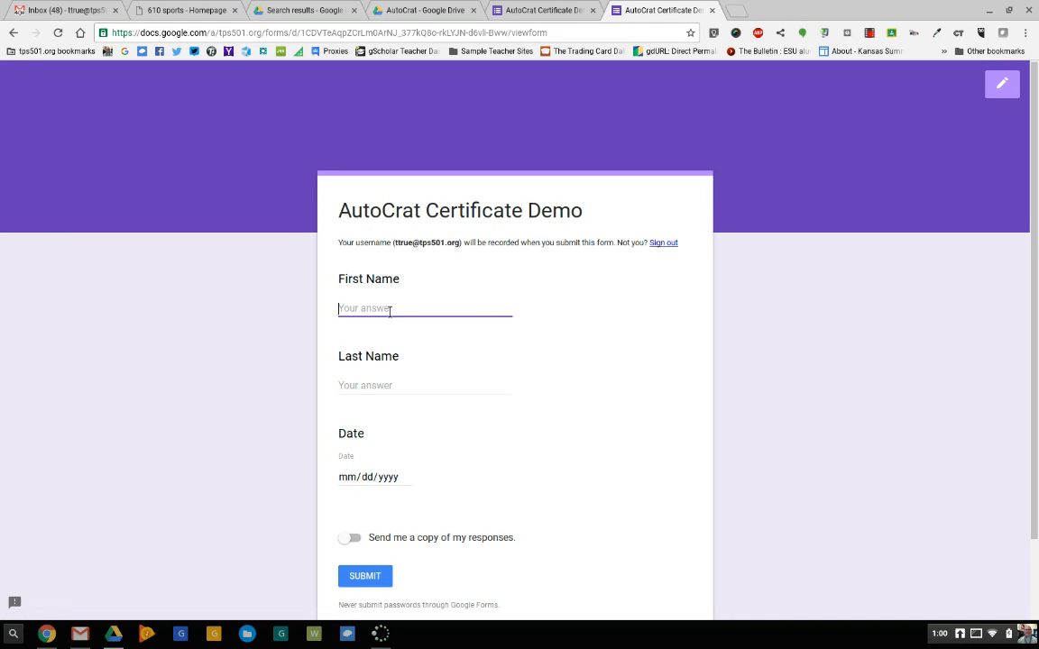
pyautogui.write('Donald')
pyautogui.press('Tab')
pyautogui.write('Duck')
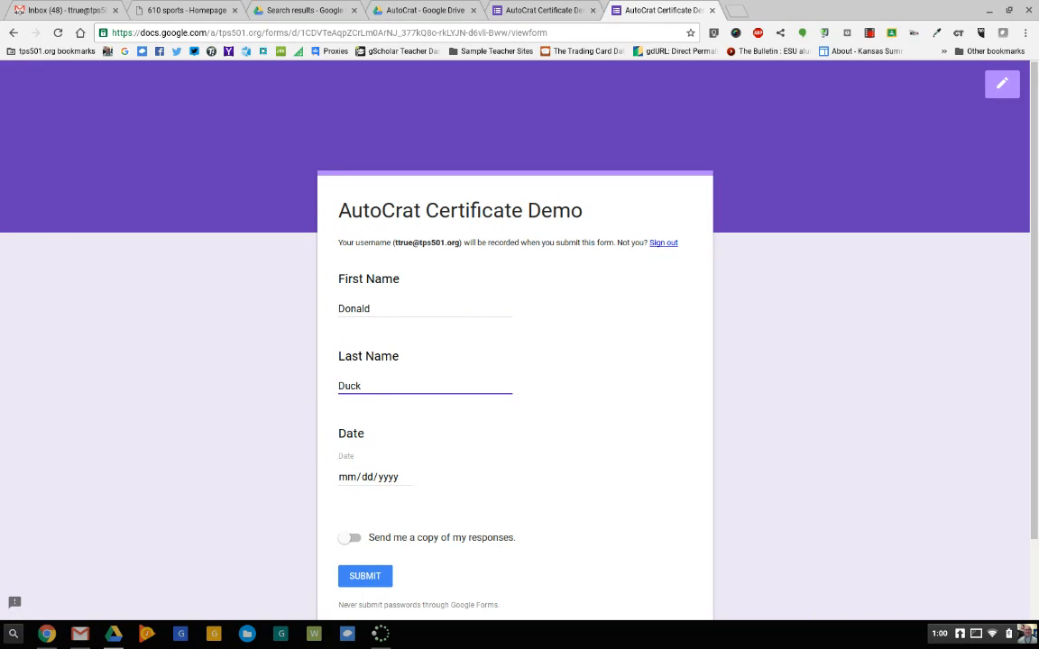
pyautogui.click(406, 478)
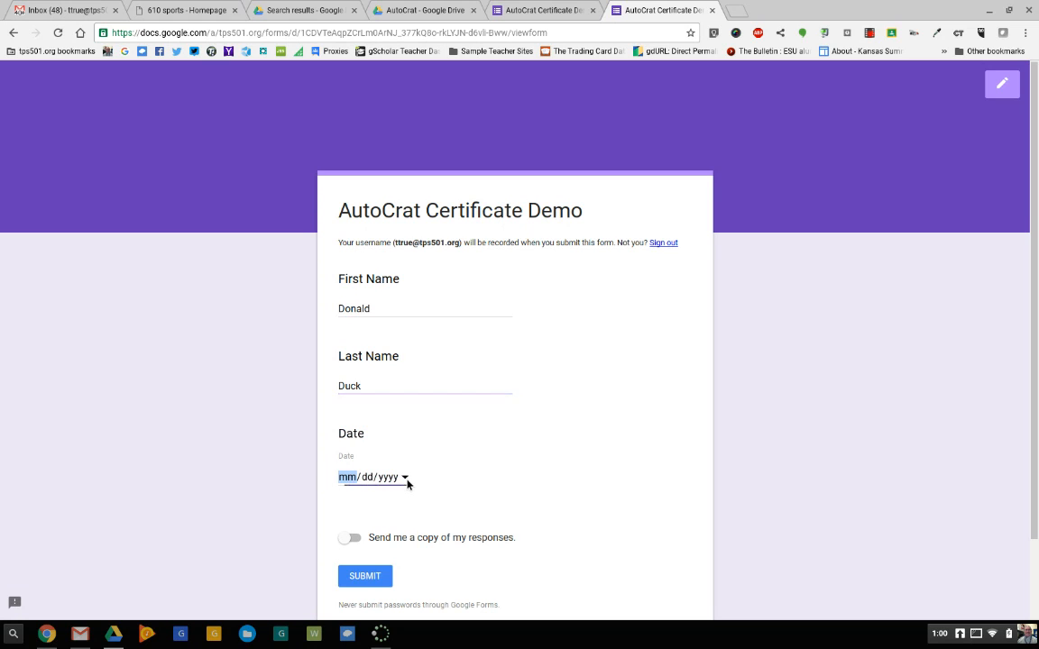
pyautogui.click(440, 571)
pyautogui.click(379, 580)
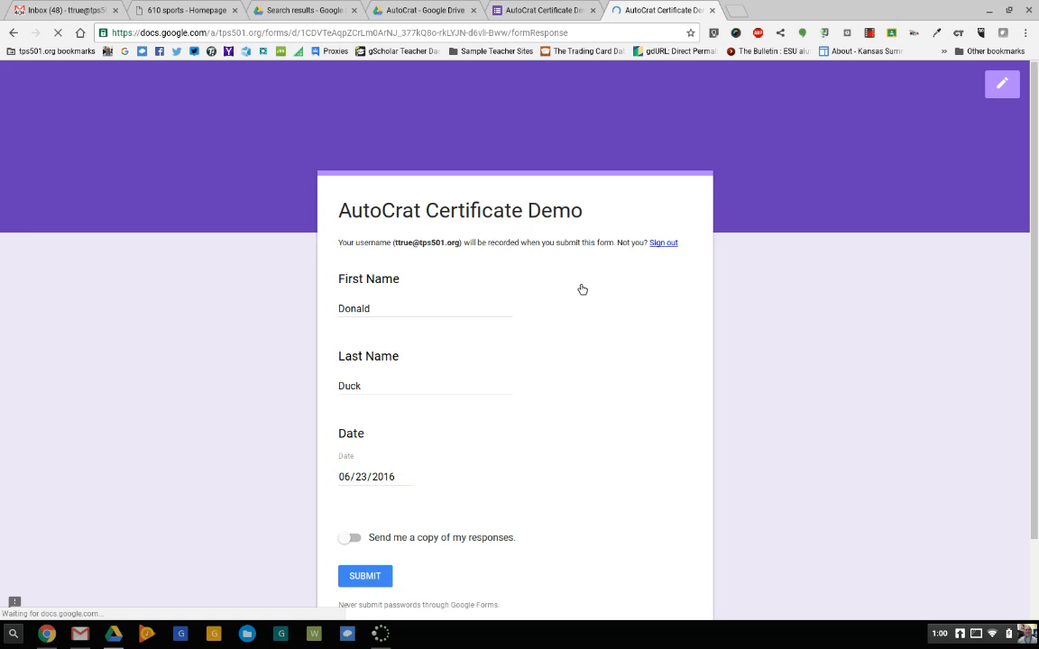
# Return to the form editor and open the form's responses in their Google Sheets spreadsheet
pyautogui.click(418, 9)
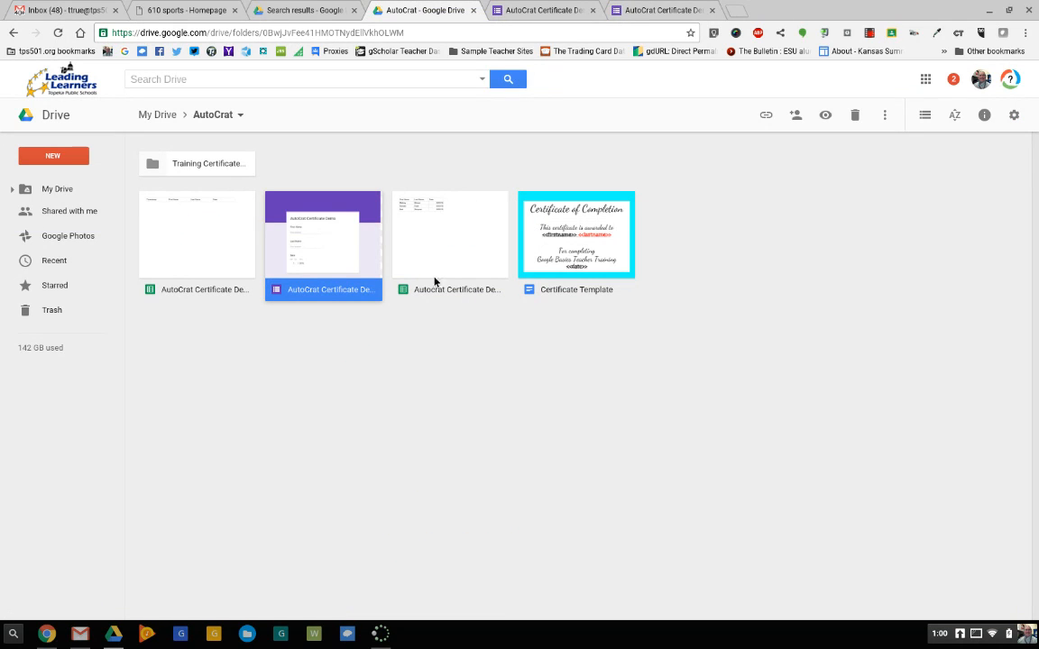
pyautogui.click(494, 13)
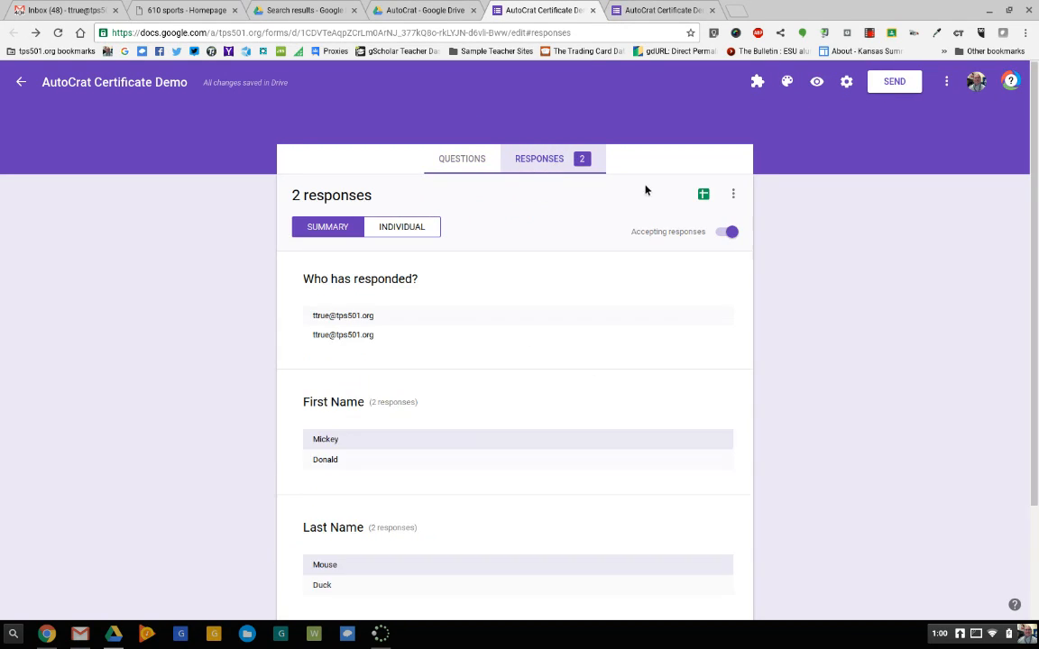
pyautogui.click(704, 196)
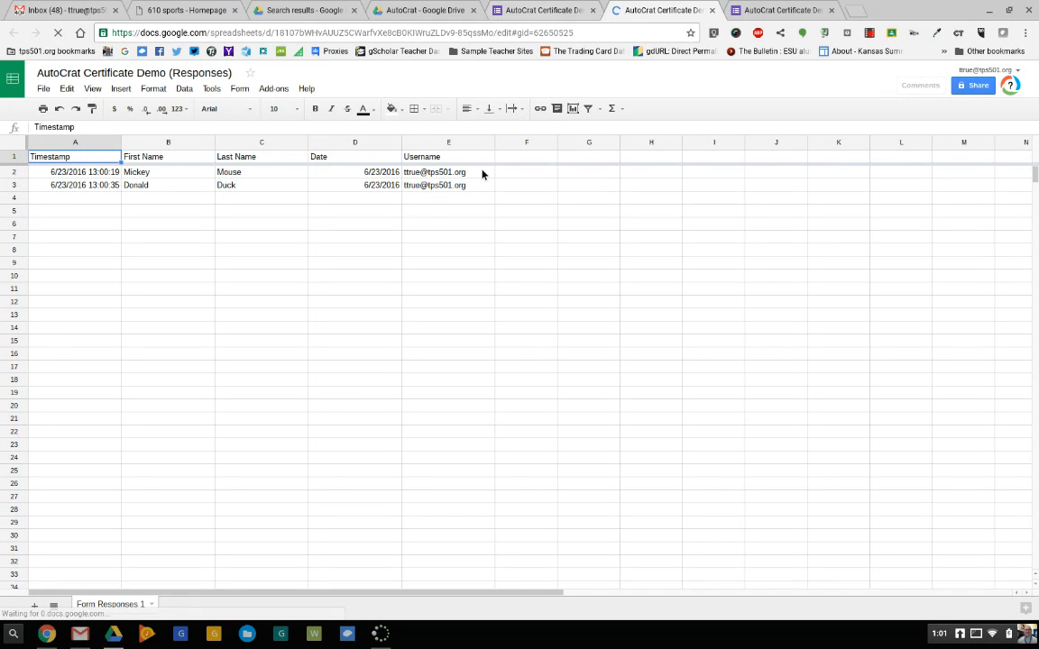
# Launch autoCrat on the responses spreadsheet, create a merge job named "Training Certificate - Form" and continue to the template choice
pyautogui.click(269, 90)
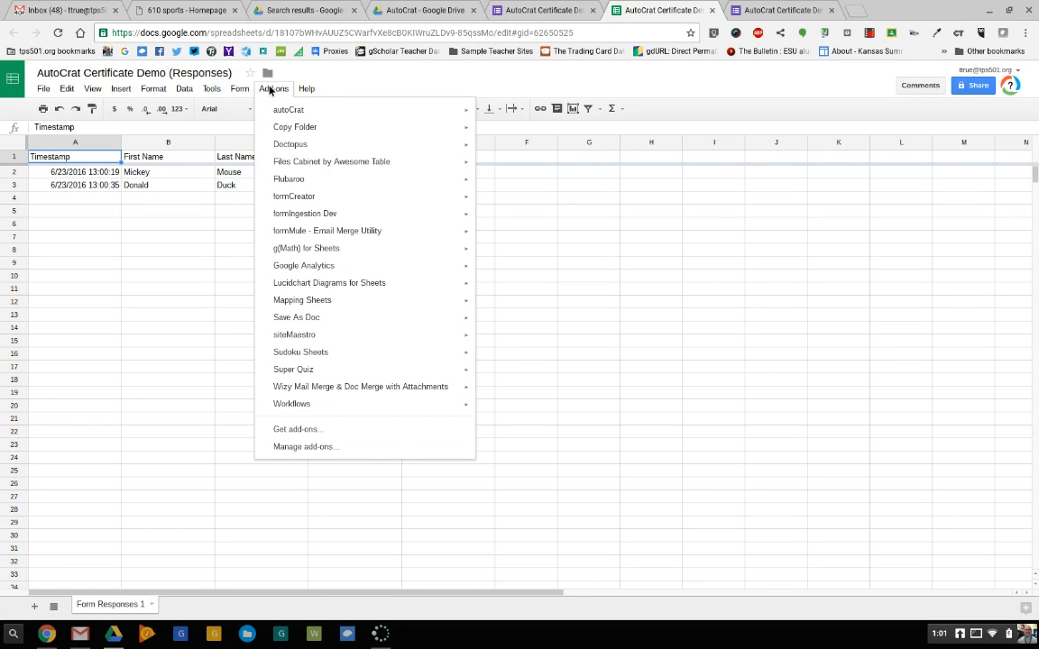
pyautogui.moveTo(285, 112)
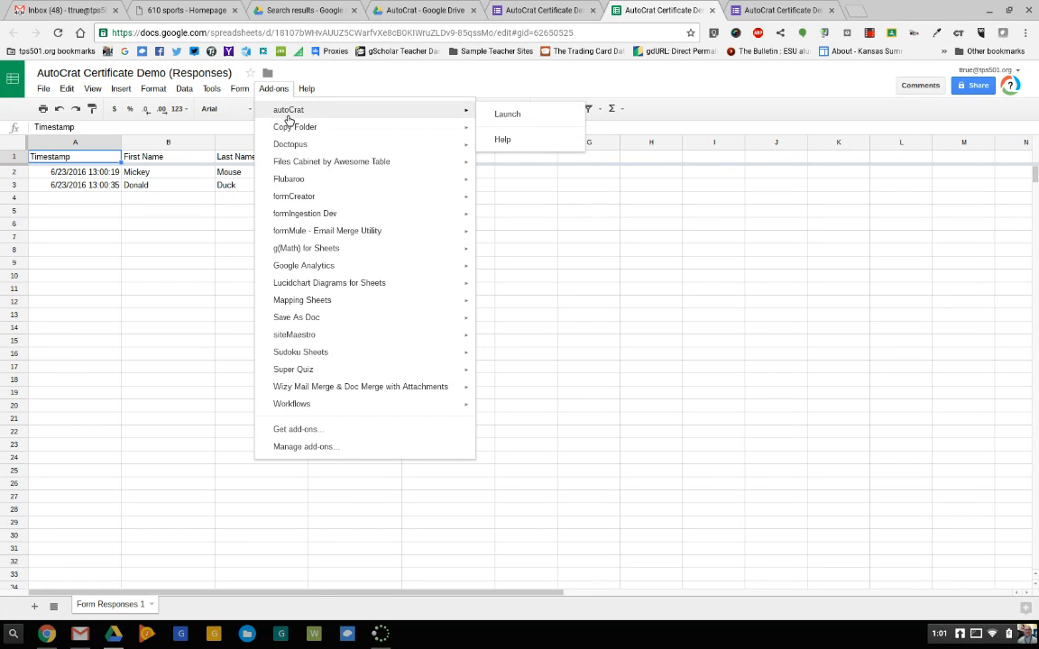
pyautogui.click(531, 121)
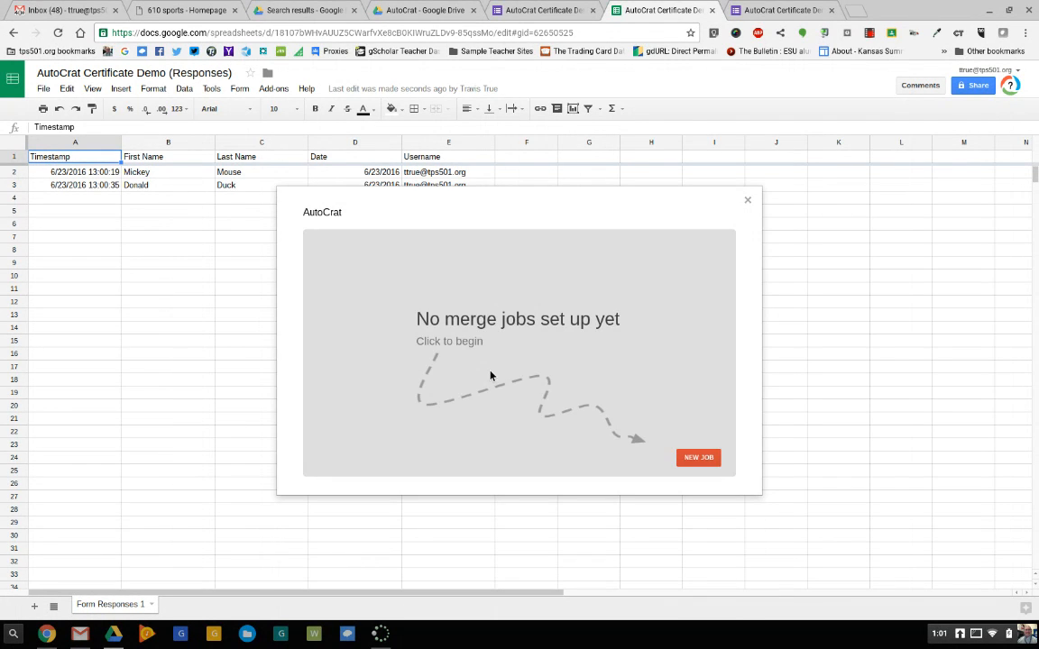
pyautogui.click(698, 457)
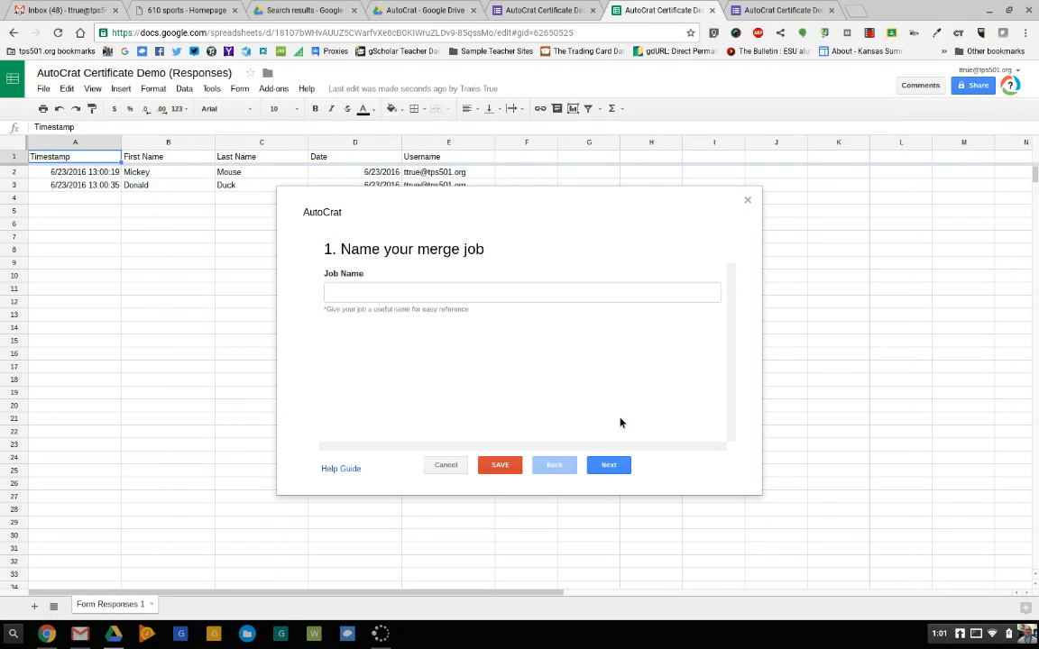
pyautogui.click(532, 298)
pyautogui.write('Training')
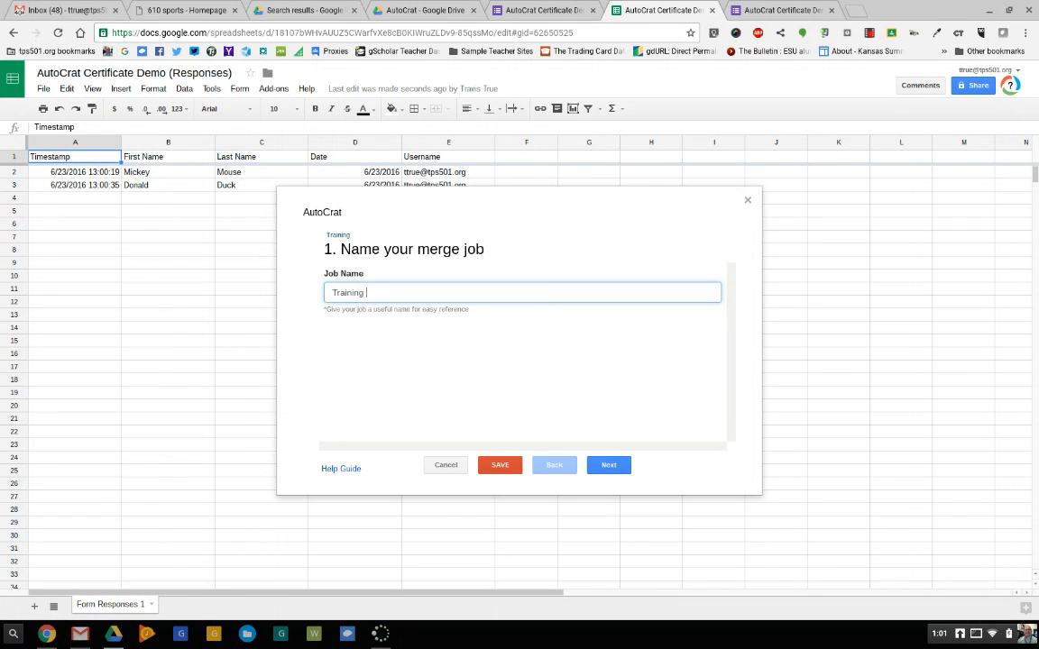
pyautogui.write(' Certificate - Form')
pyautogui.click(604, 465)
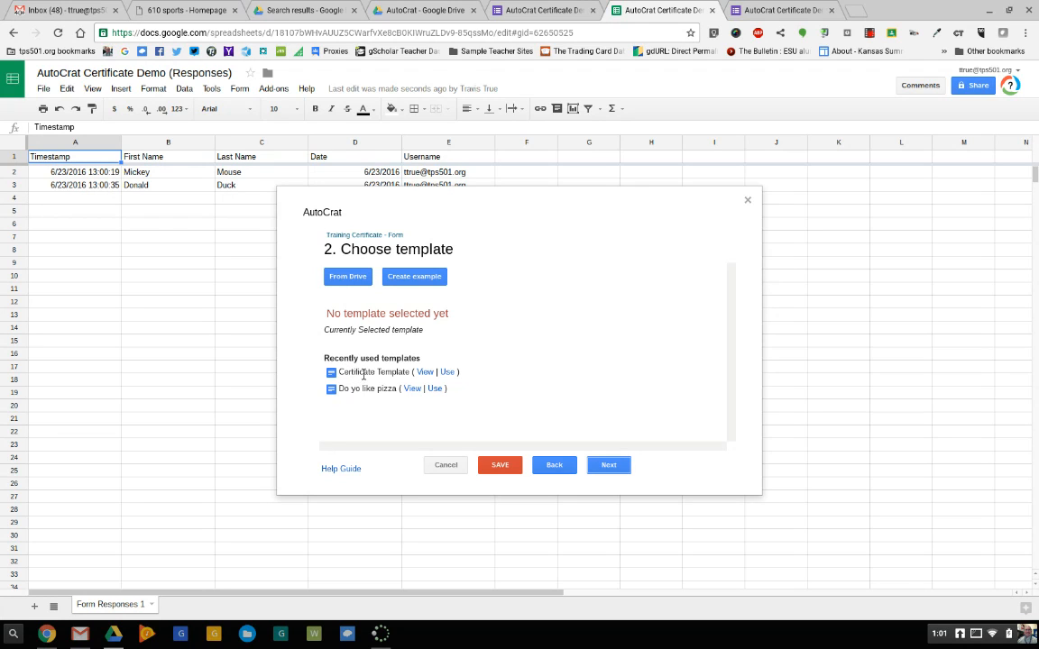
# Use the recent Certificate Template for the merge job and take Form Responses 1 as the merge tab
pyautogui.click(448, 373)
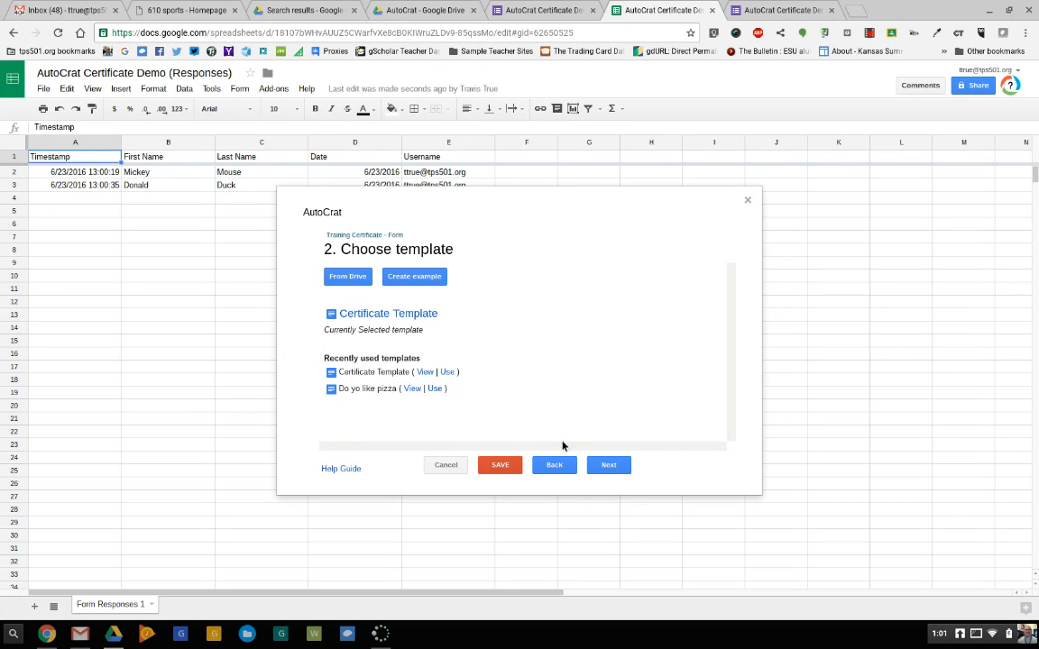
pyautogui.click(608, 466)
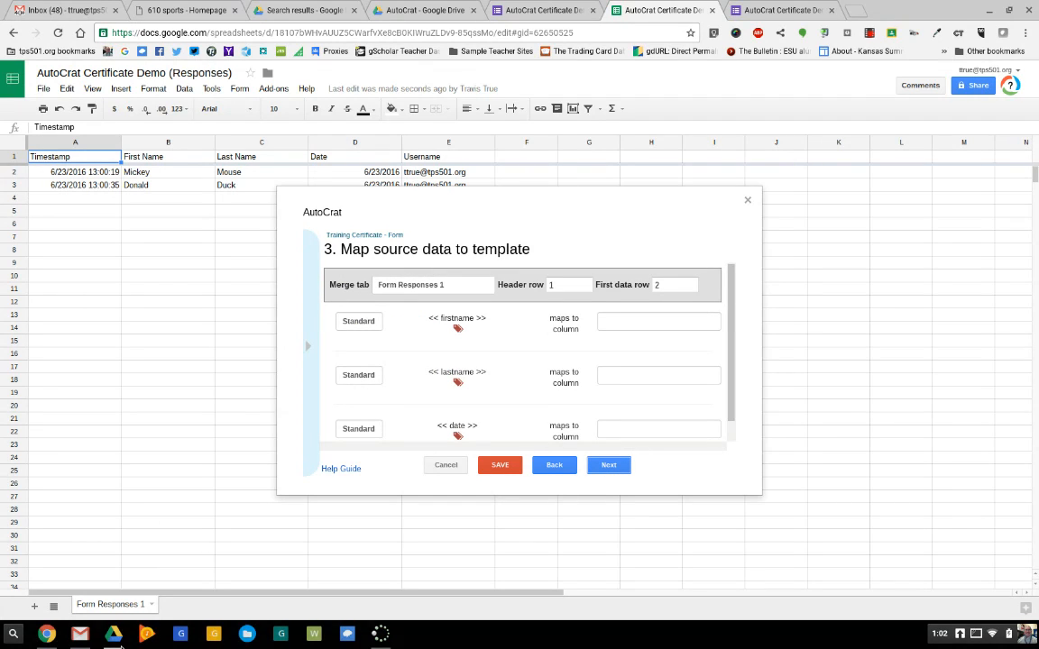
pyautogui.click(440, 286)
pyautogui.click(453, 300)
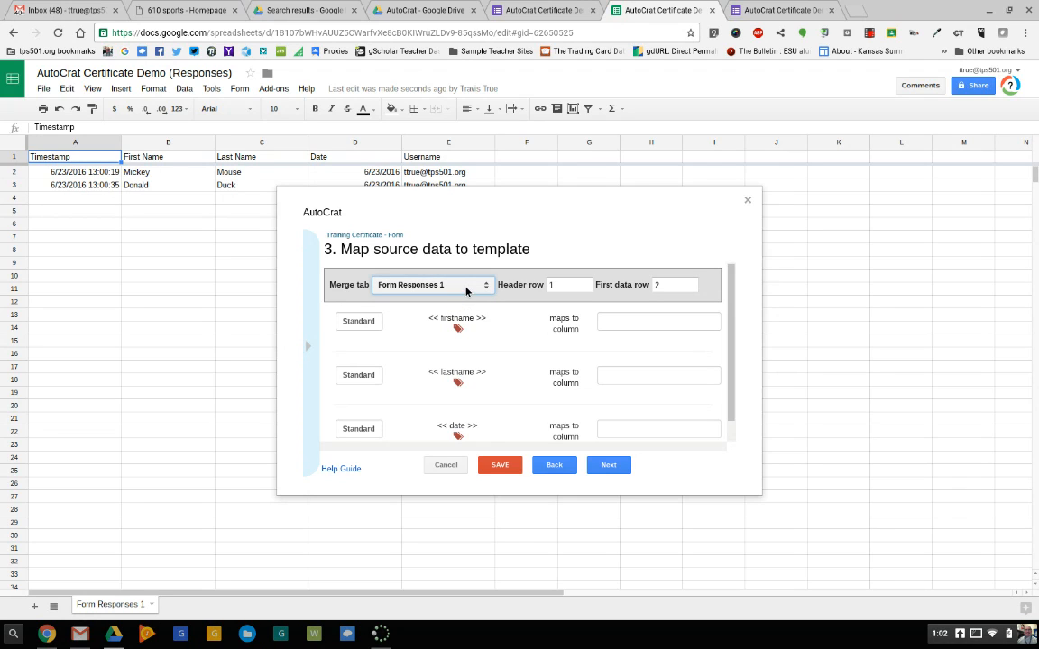
# Map the firstname, lastname and date tags to the First Name, Last Name and Date columns and continue to the file settings
pyautogui.click(621, 327)
pyautogui.click(629, 354)
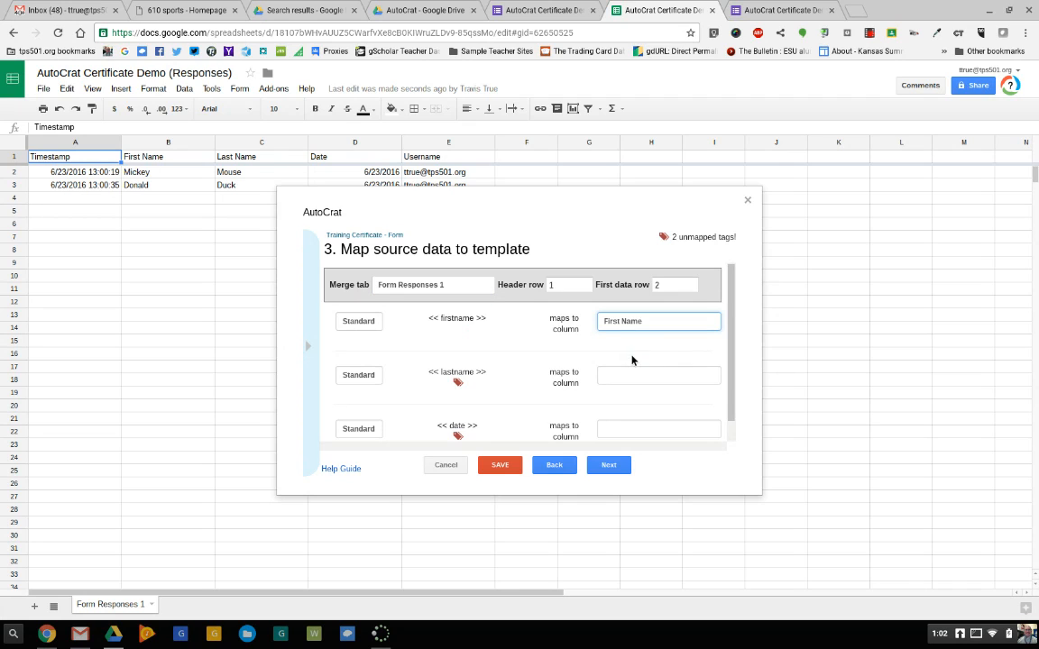
pyautogui.click(622, 375)
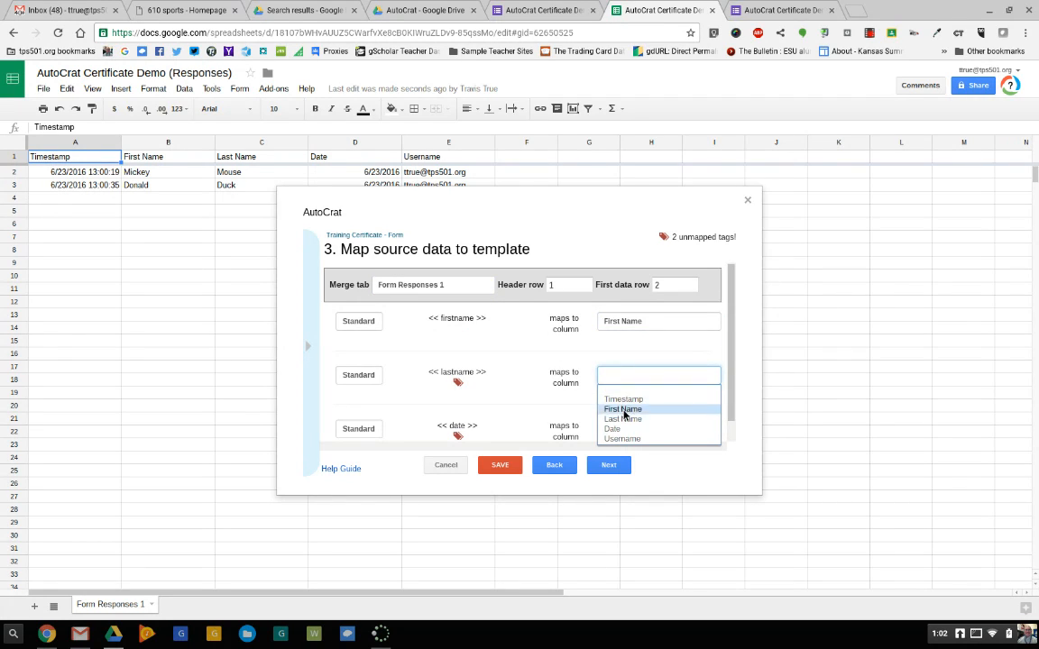
pyautogui.click(622, 419)
pyautogui.scroll(-1, 515, 393)
pyautogui.click(649, 410)
pyautogui.click(631, 470)
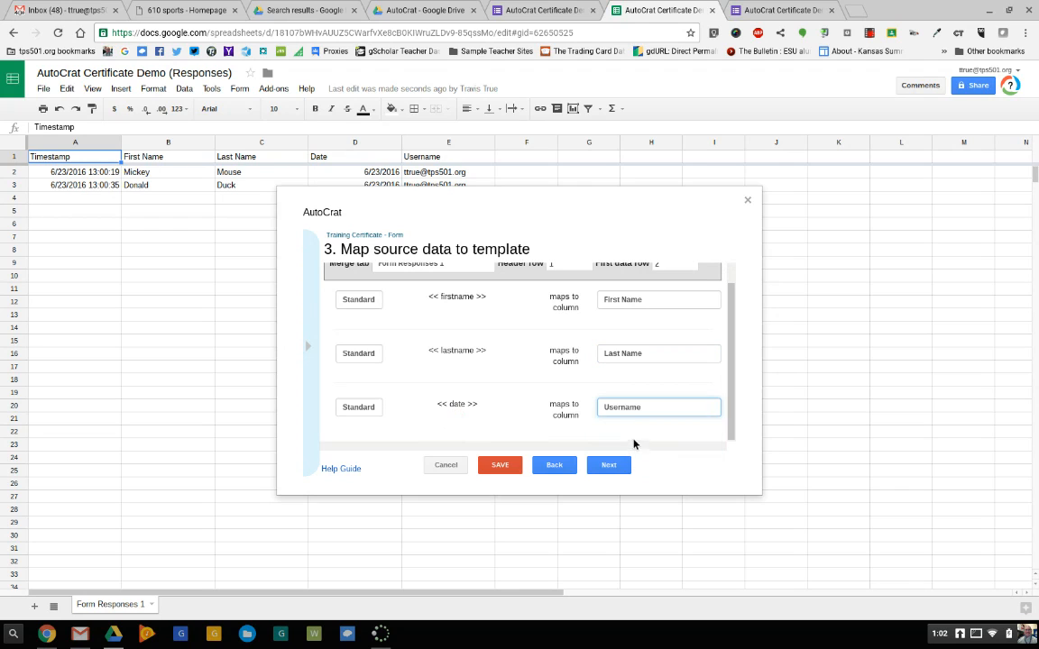
pyautogui.click(635, 410)
pyautogui.click(615, 451)
pyautogui.click(610, 465)
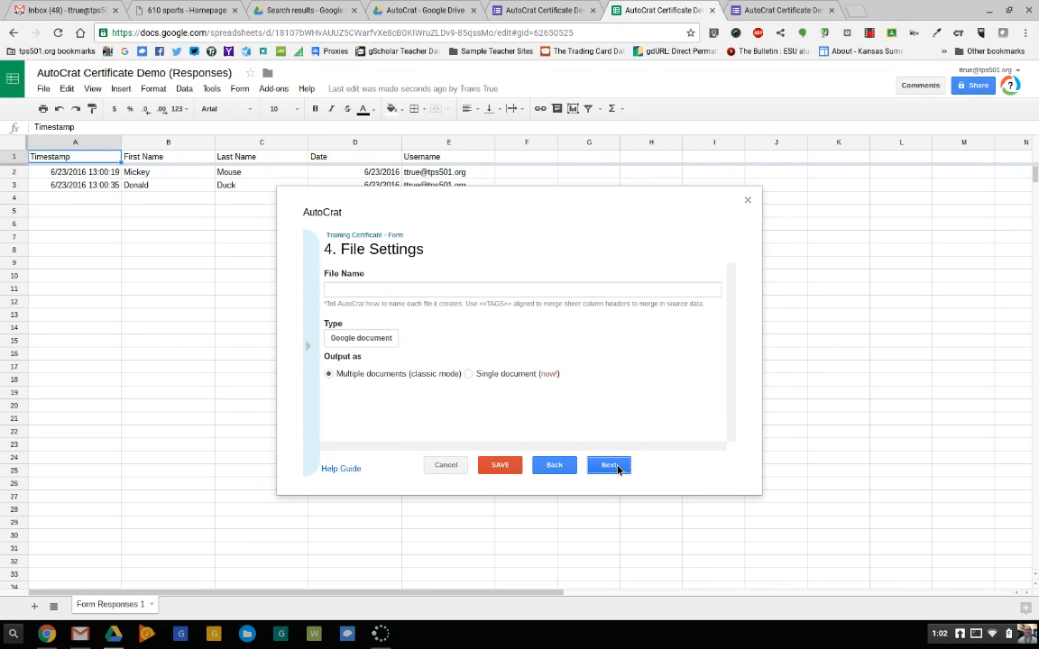
# Set the merged file name to "Training Certificate - Form <<First Name>> <<Last Name>>" using the column tags
pyautogui.click(445, 290)
pyautogui.write('Training Certificate - Form')
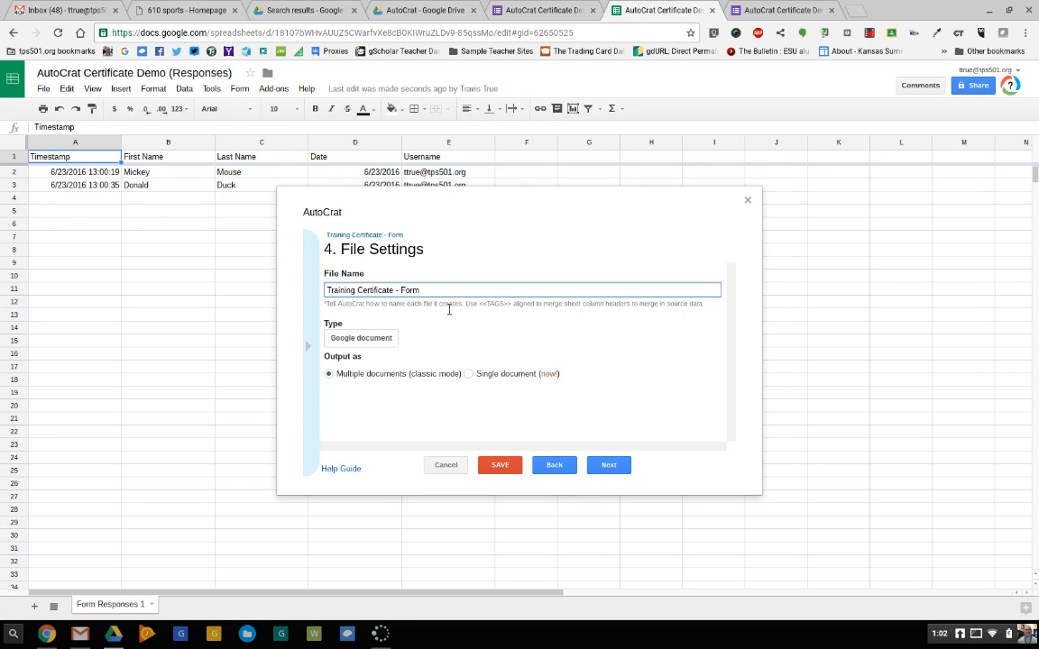
pyautogui.click(321, 382)
pyautogui.click(348, 343)
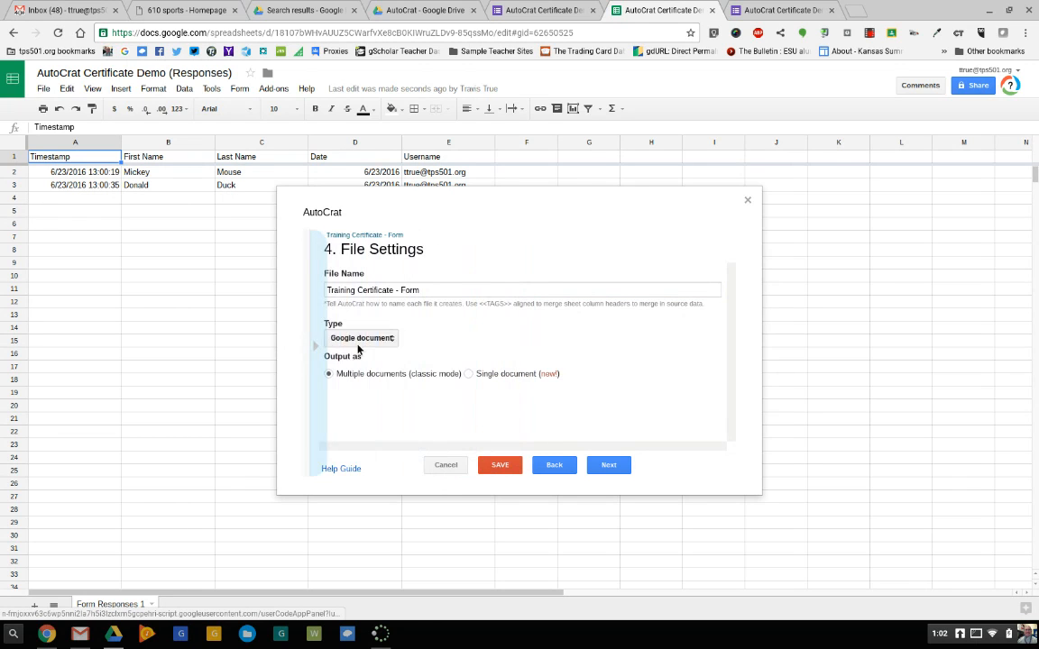
pyautogui.rightClick(468, 297)
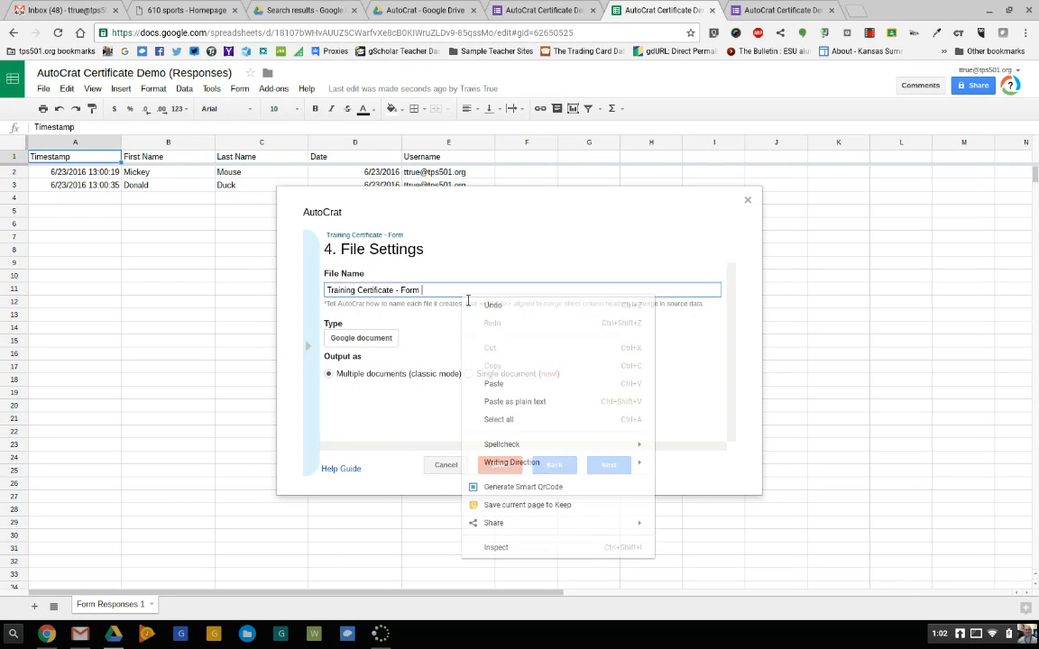
pyautogui.click(493, 384)
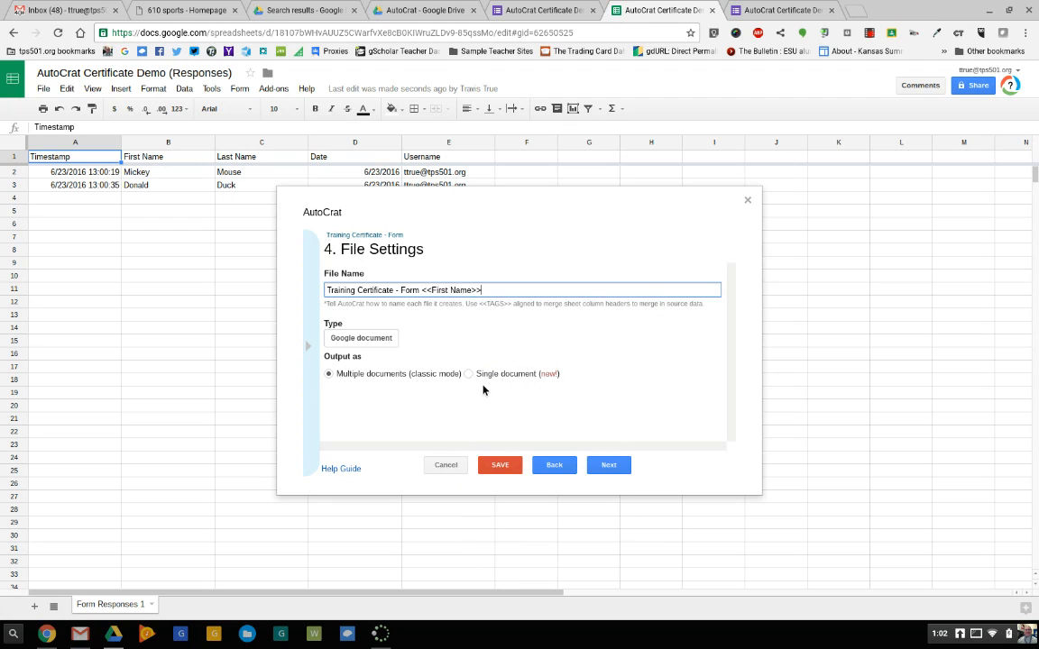
pyautogui.click(311, 370)
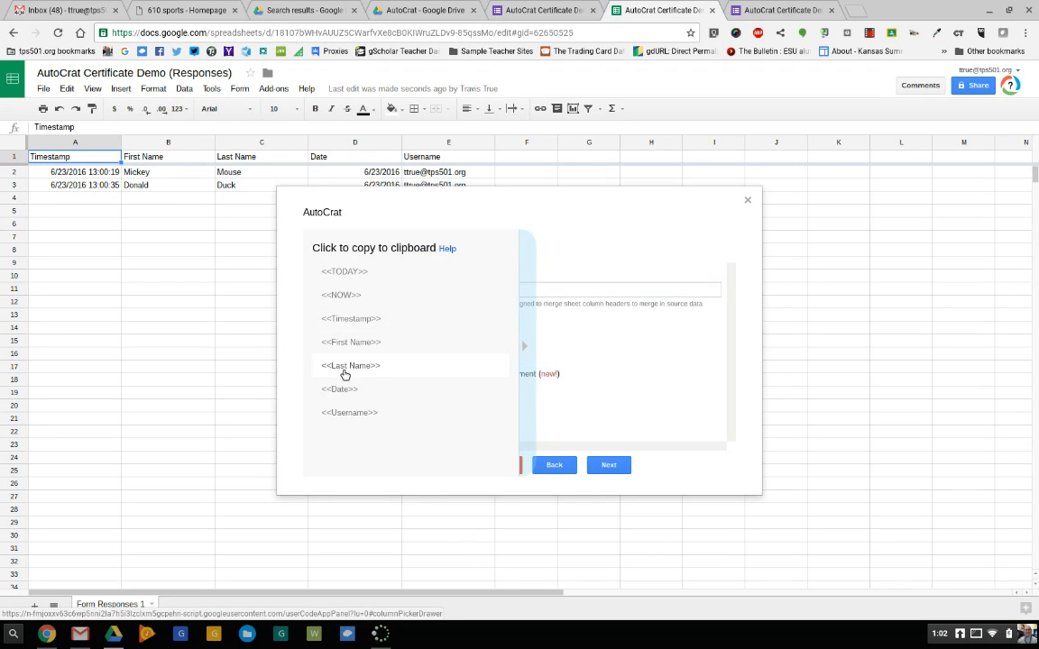
pyautogui.click(341, 367)
pyautogui.click(502, 291)
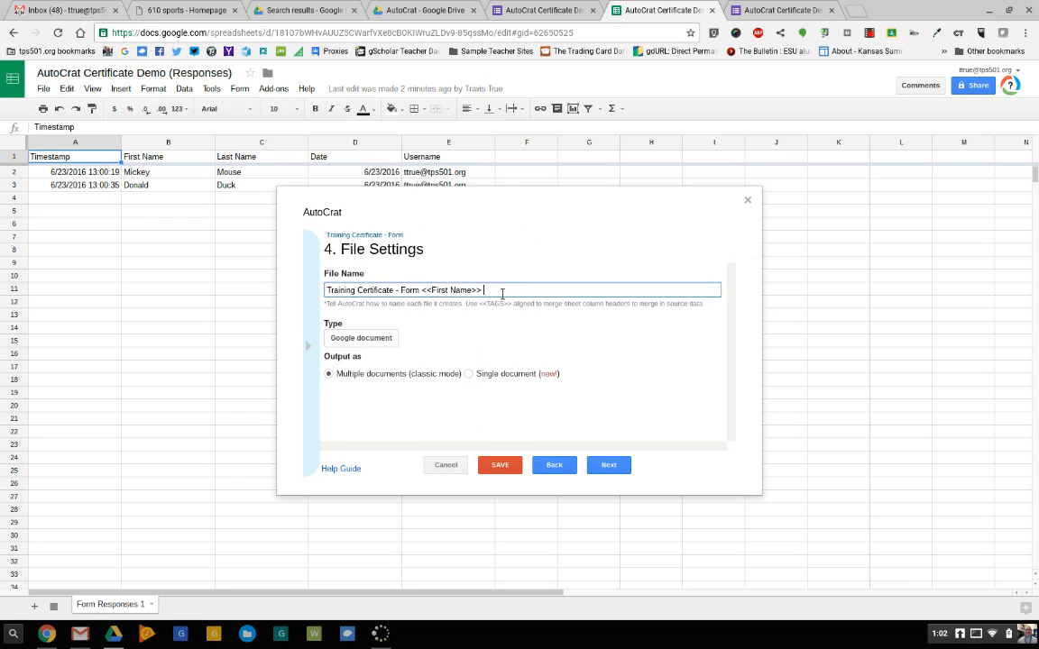
pyautogui.rightClick(496, 300)
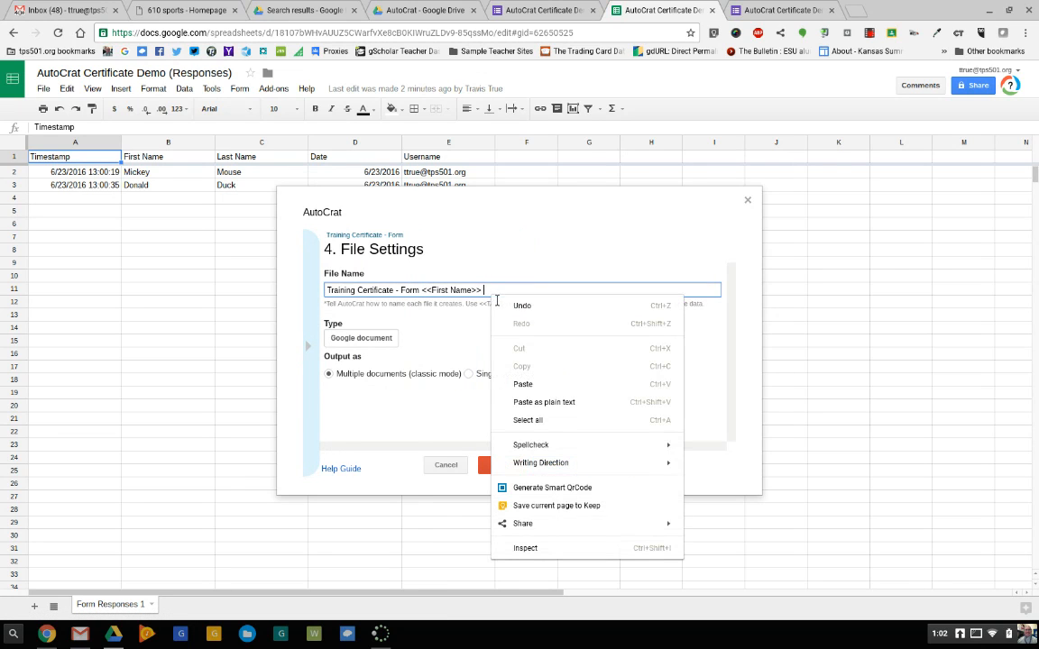
pyautogui.click(530, 386)
# Set the output file type to PDF and continue to the destination folder choice
pyautogui.click(391, 341)
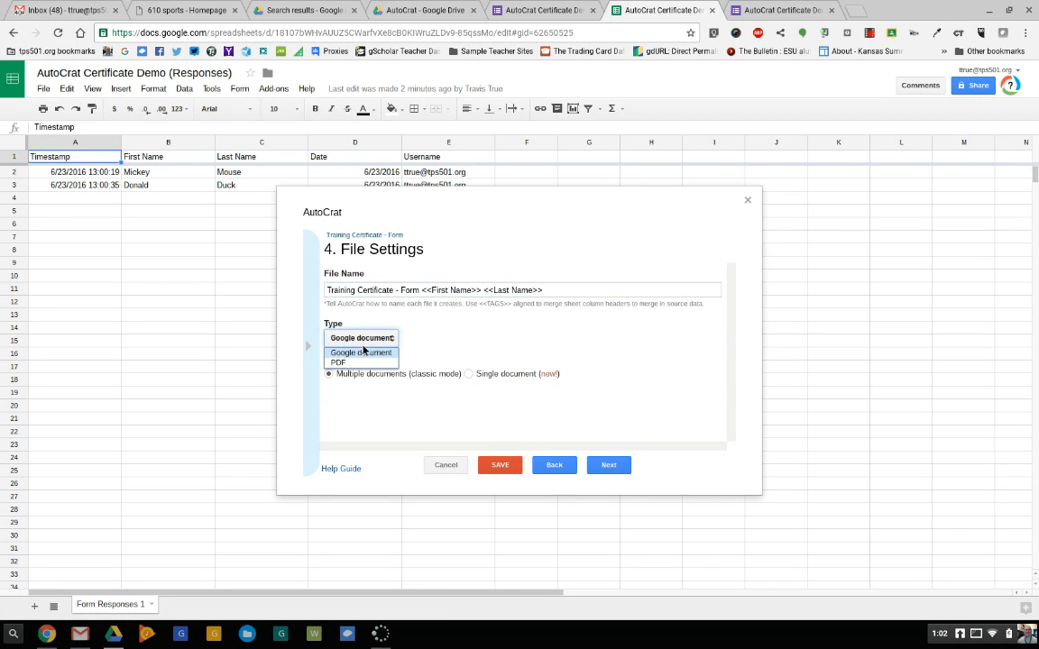
pyautogui.click(362, 363)
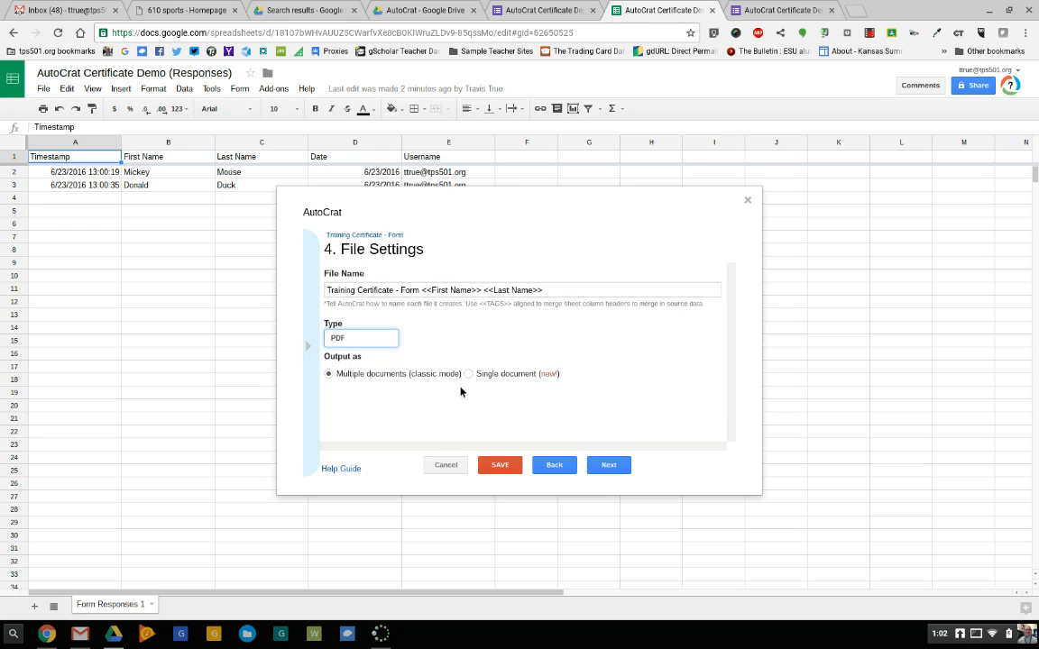
pyautogui.click(620, 472)
# Choose the Training Certificates folder as destination and skip the optional settings up to document sharing and emails
pyautogui.click(695, 250)
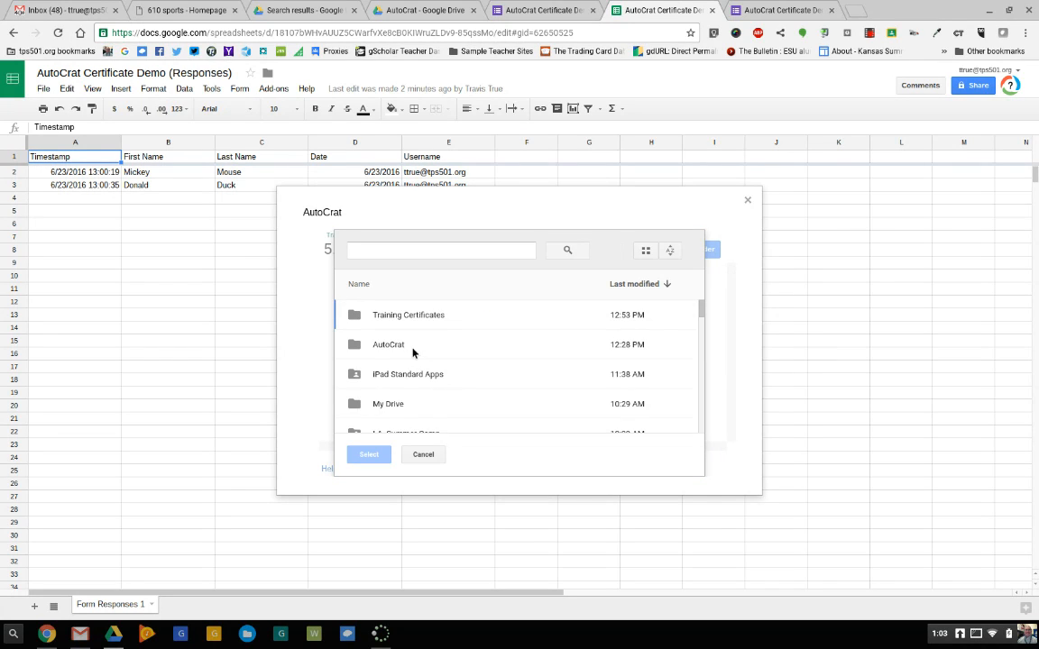
pyautogui.click(419, 322)
pyautogui.click(369, 456)
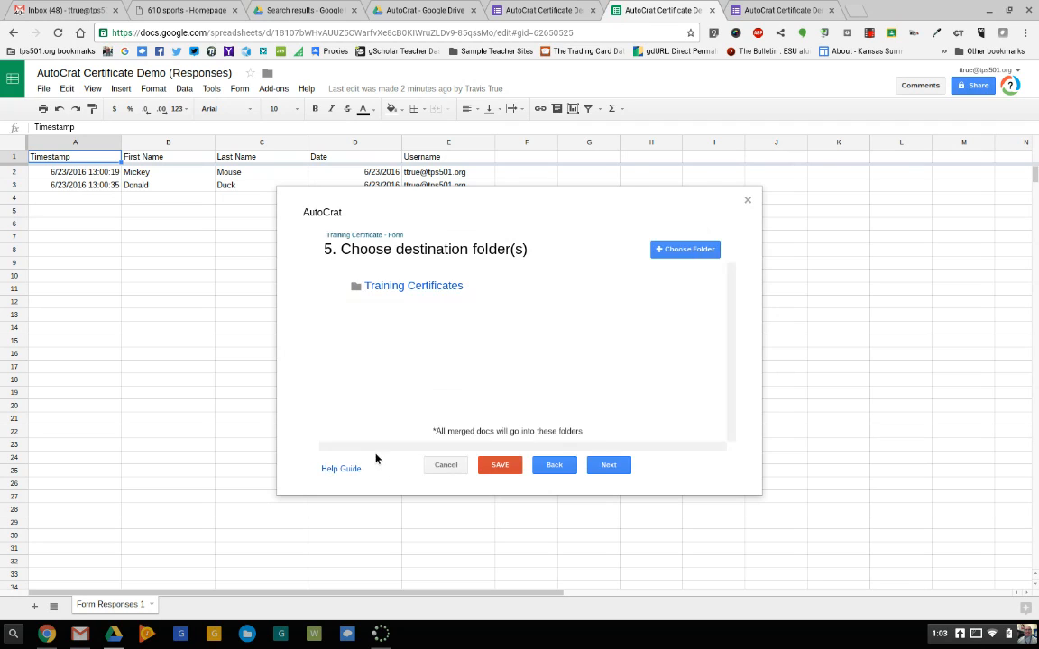
pyautogui.click(601, 469)
pyautogui.click(602, 470)
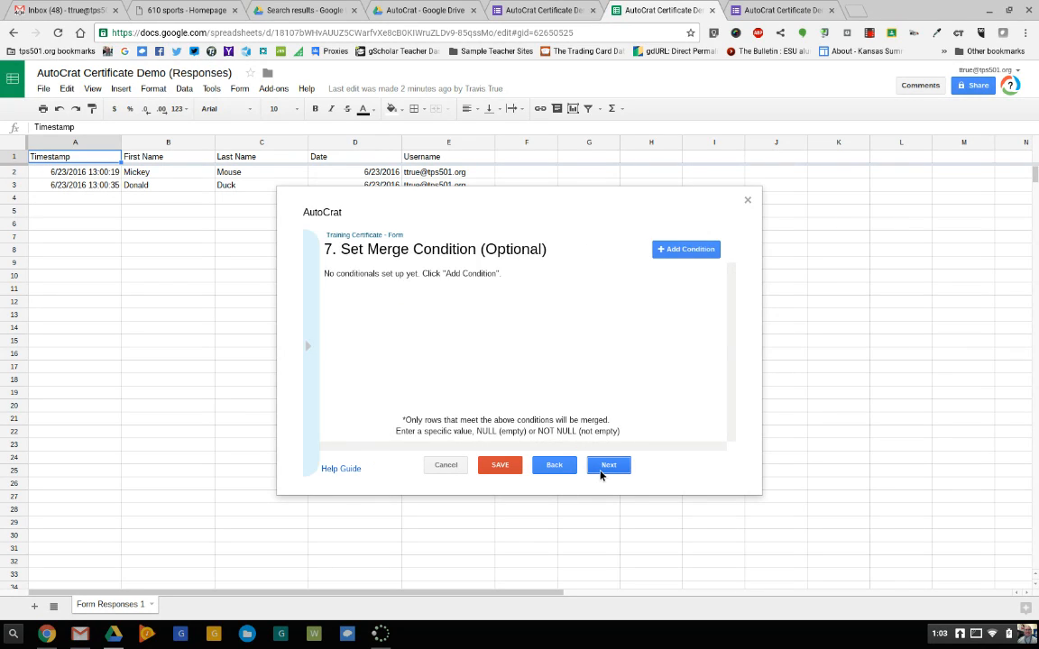
pyautogui.click(629, 468)
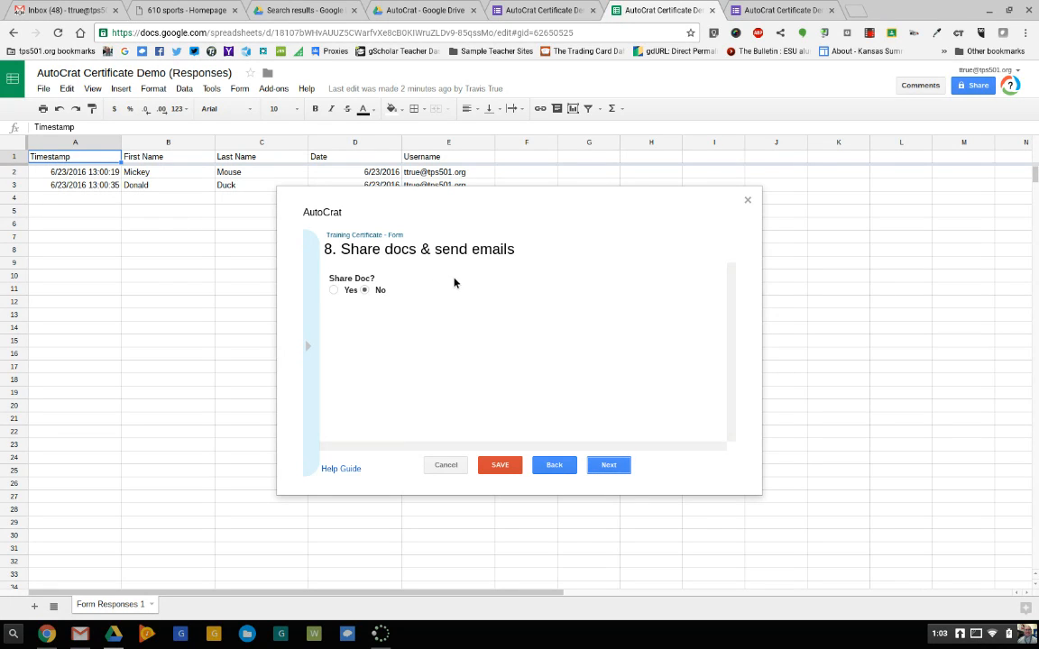
# Turn on document sharing for the job and have the emails sent from the generic no-reply address
pyautogui.click(333, 290)
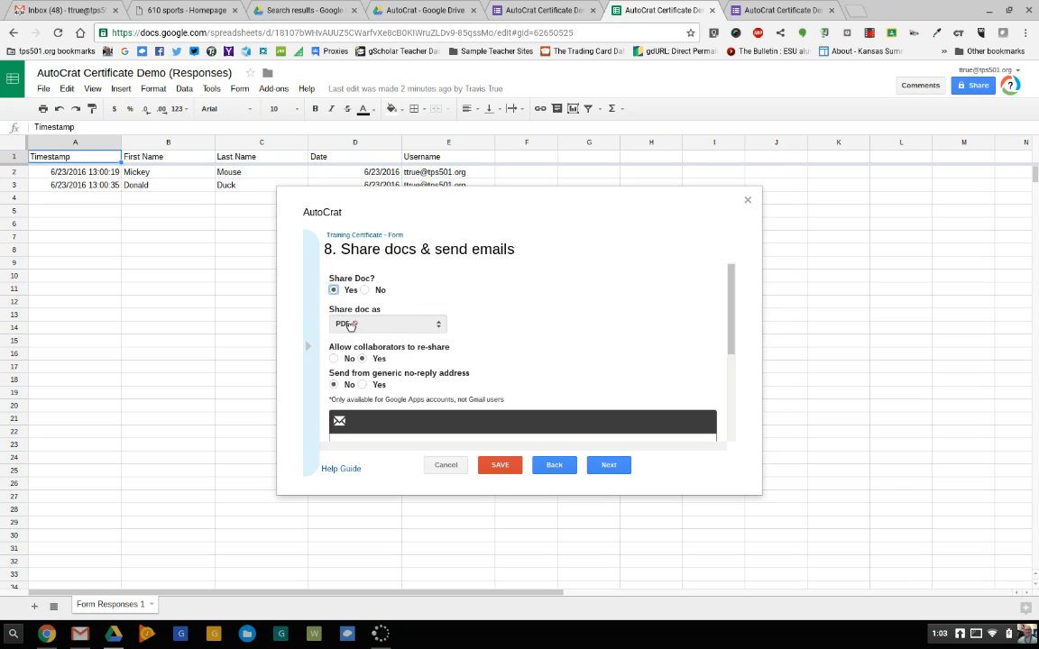
pyautogui.scroll(-2, 599, 348)
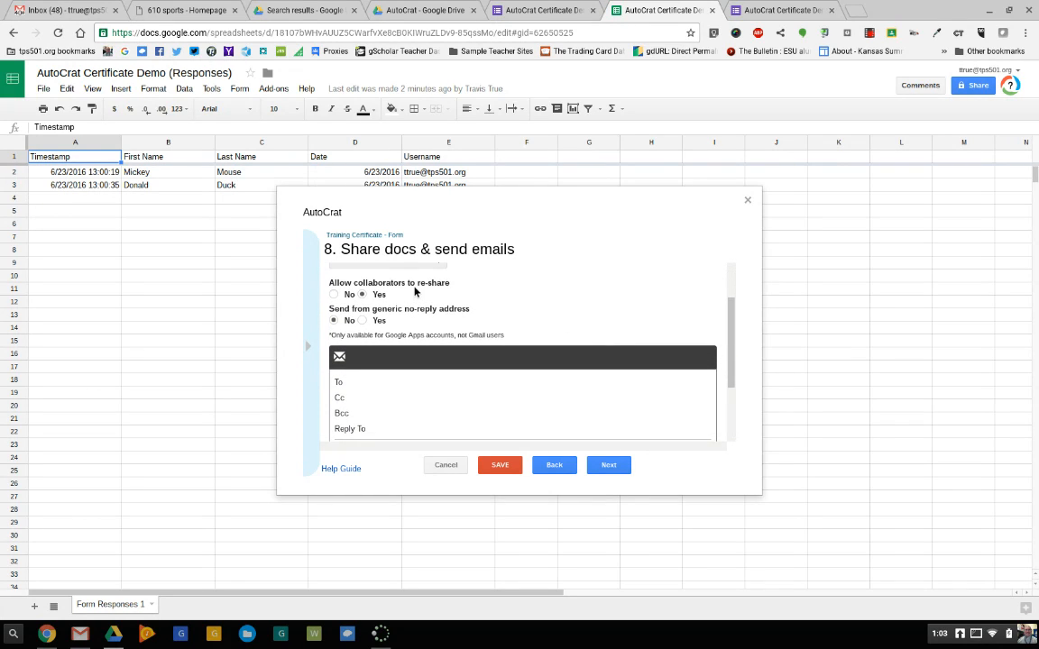
pyautogui.scroll(1, 414, 290)
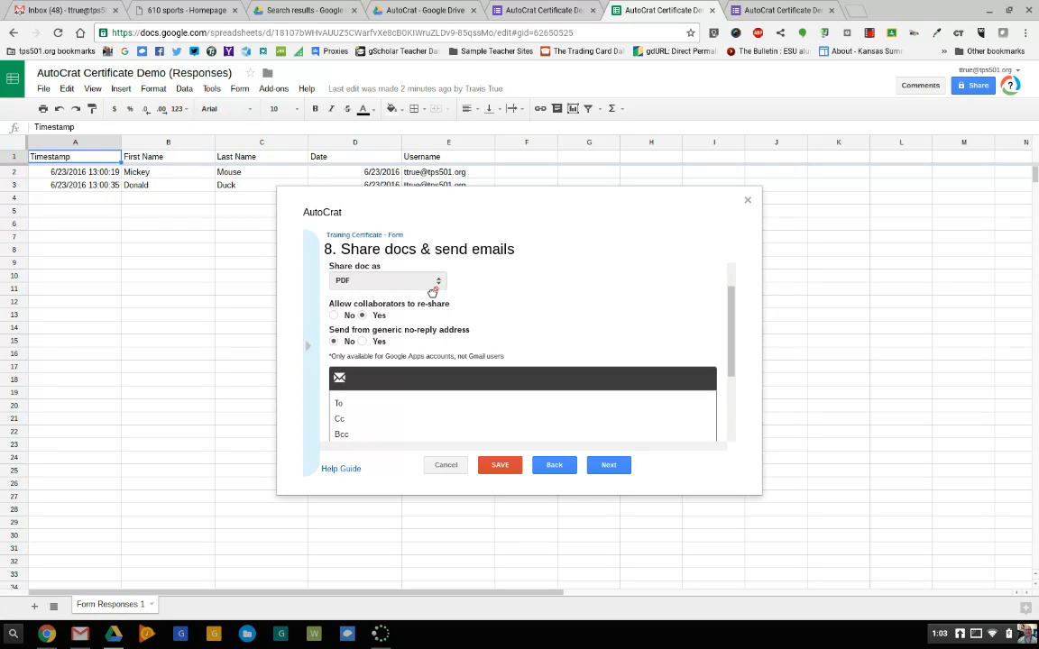
pyautogui.scroll(-1, 395, 316)
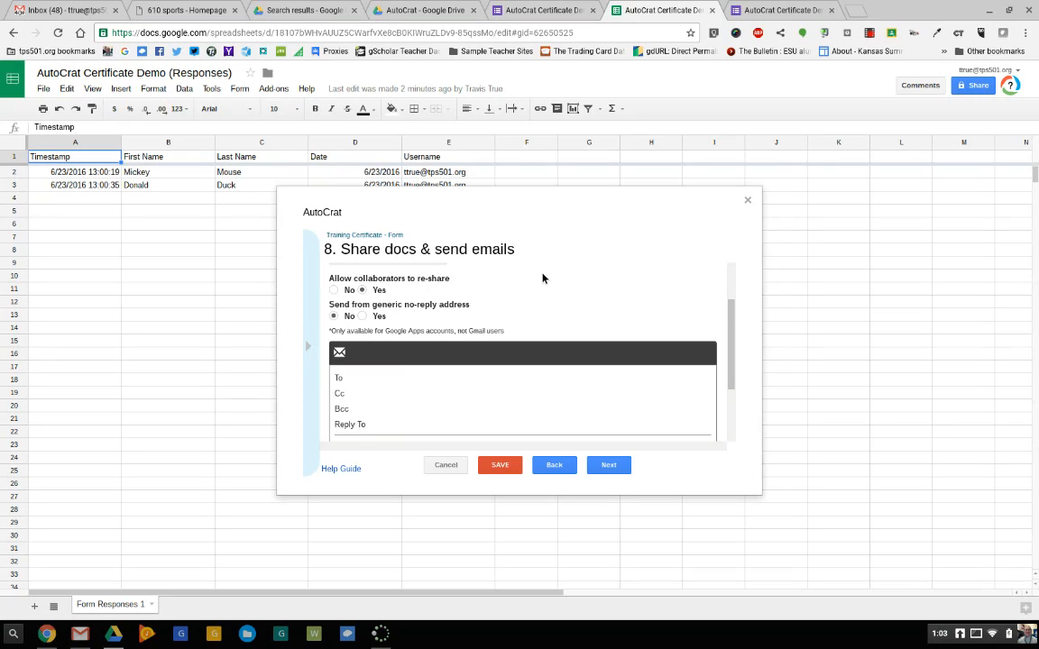
pyautogui.click(362, 316)
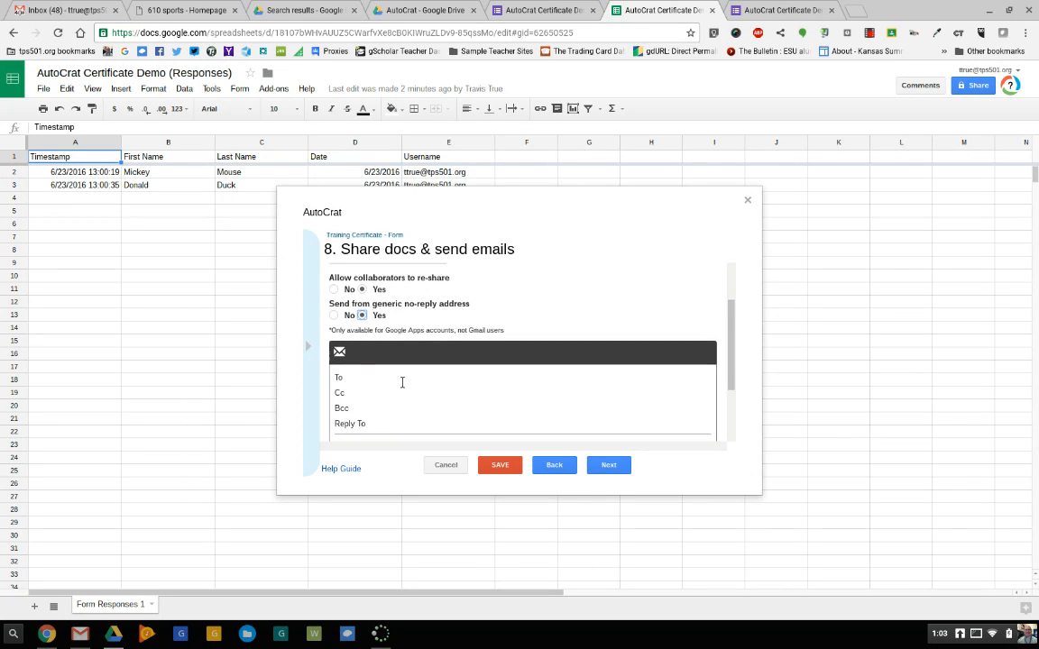
# Address the job's email to the <<Username>> tag, leaving the Cc and Bcc recipients empty
pyautogui.scroll(-1, 401, 382)
pyautogui.click(379, 332)
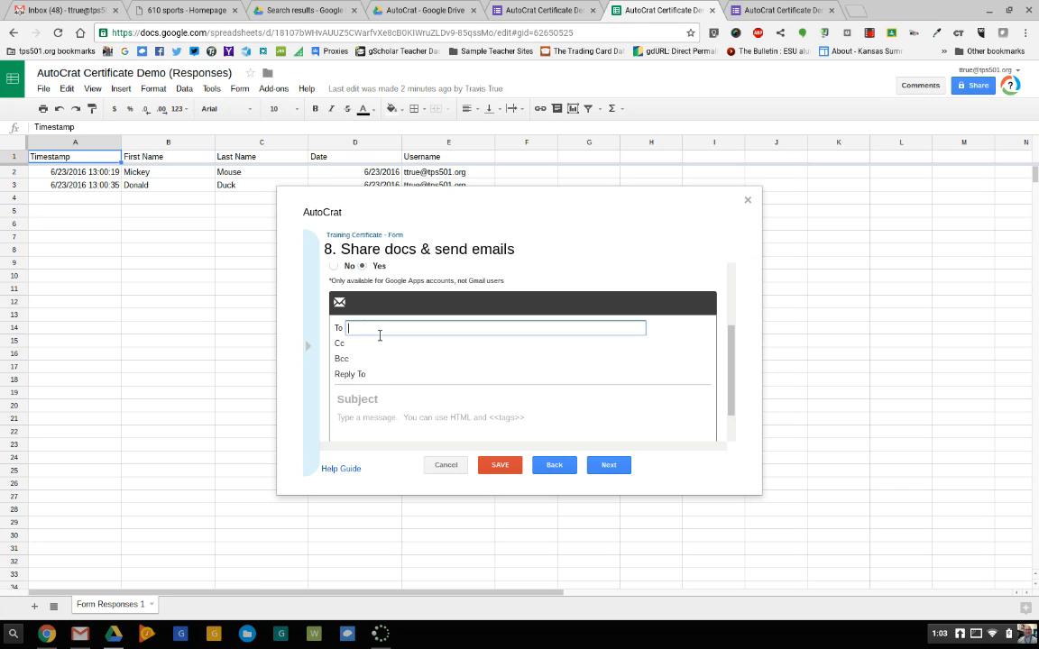
pyautogui.click(303, 335)
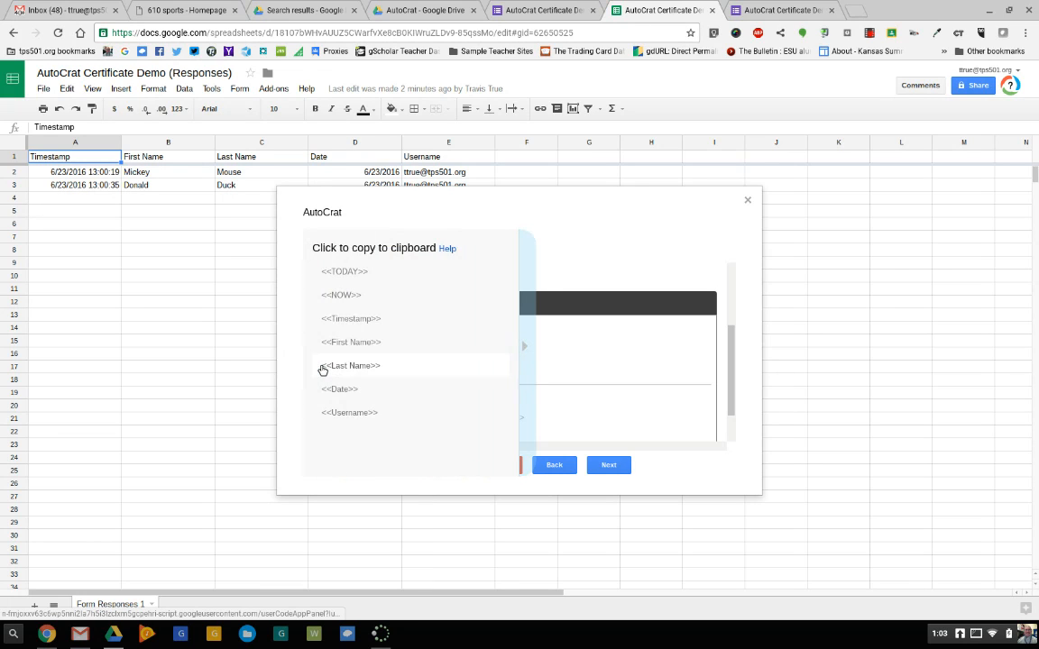
pyautogui.click(346, 416)
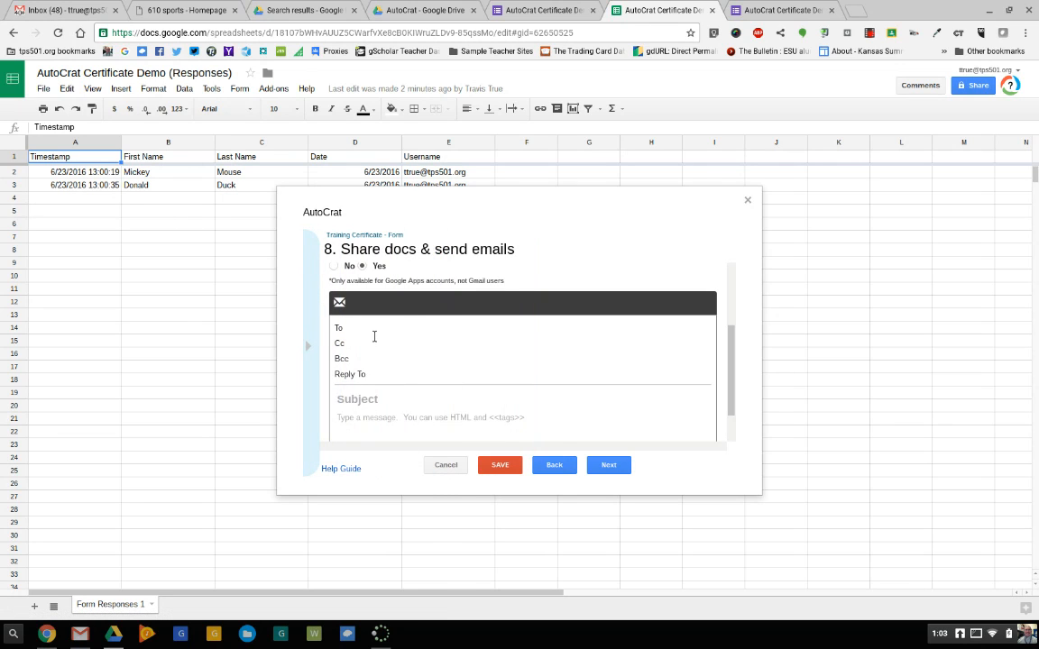
pyautogui.rightClick(374, 333)
pyautogui.click(405, 419)
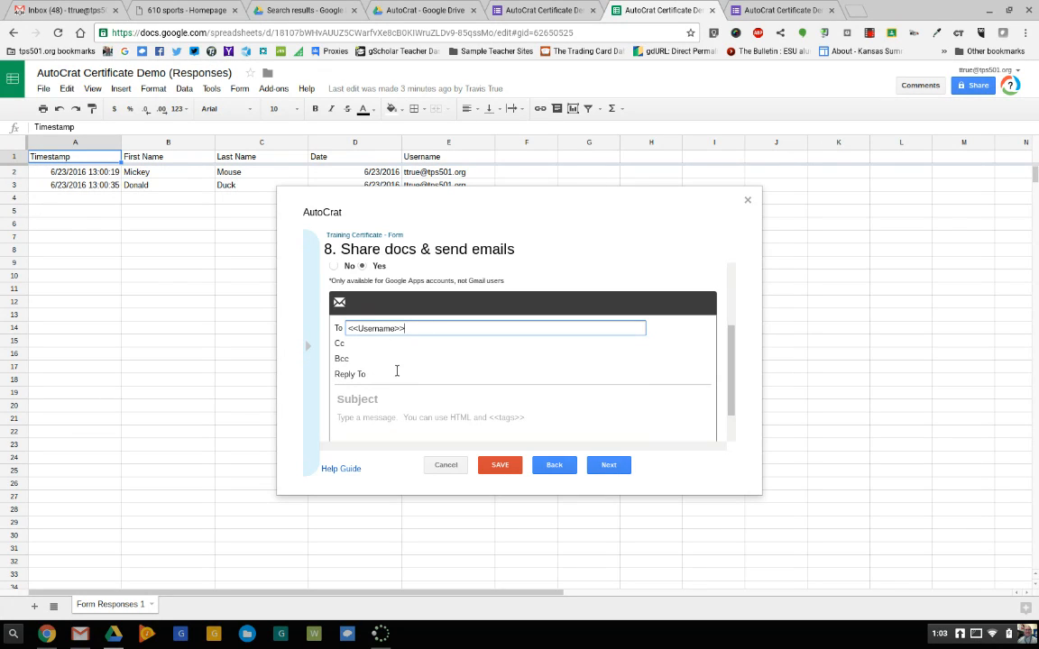
pyautogui.click(379, 345)
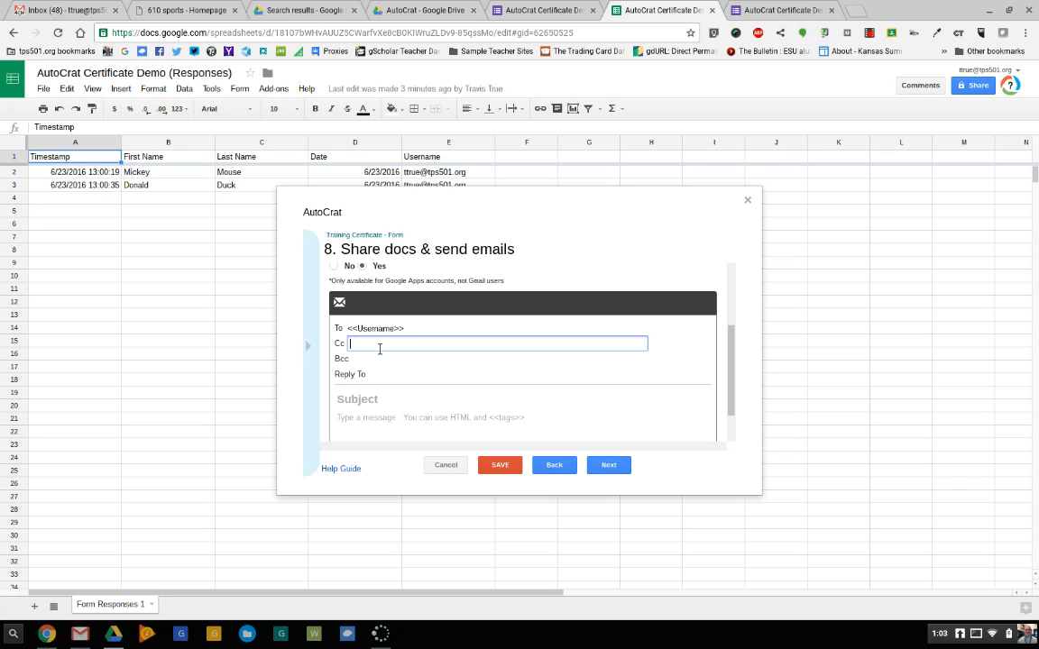
pyautogui.click(377, 368)
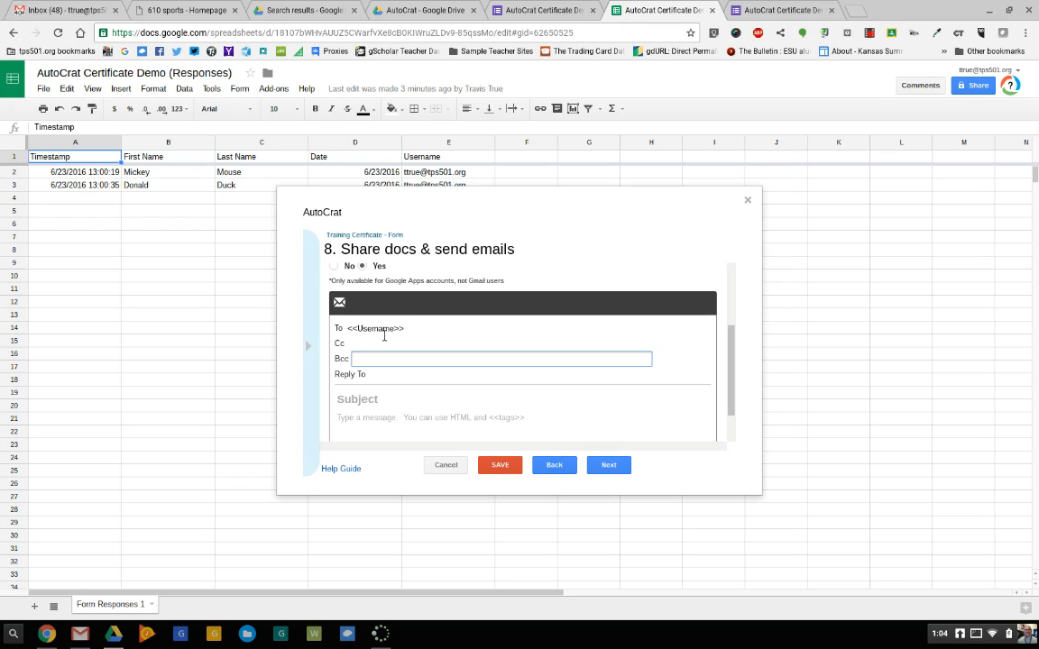
# Give the email the subject "Training Certificate" and the message "Here is your certificate!!"
pyautogui.scroll(-1, 415, 339)
pyautogui.click(410, 360)
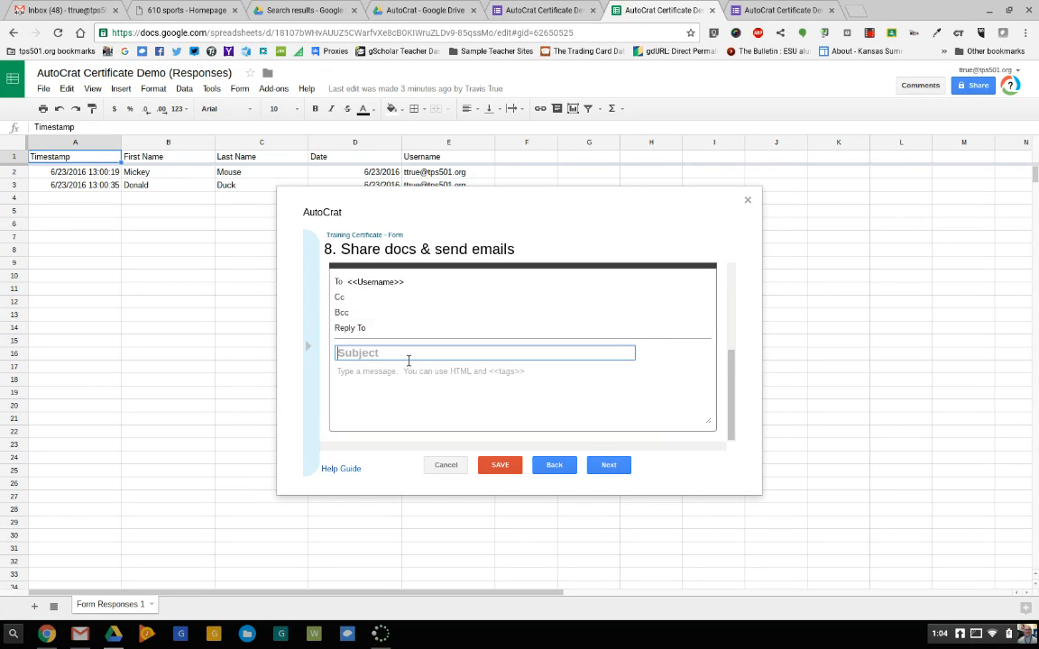
pyautogui.write('Training Certificate')
pyautogui.click(433, 380)
pyautogui.write('Here is your certifica')
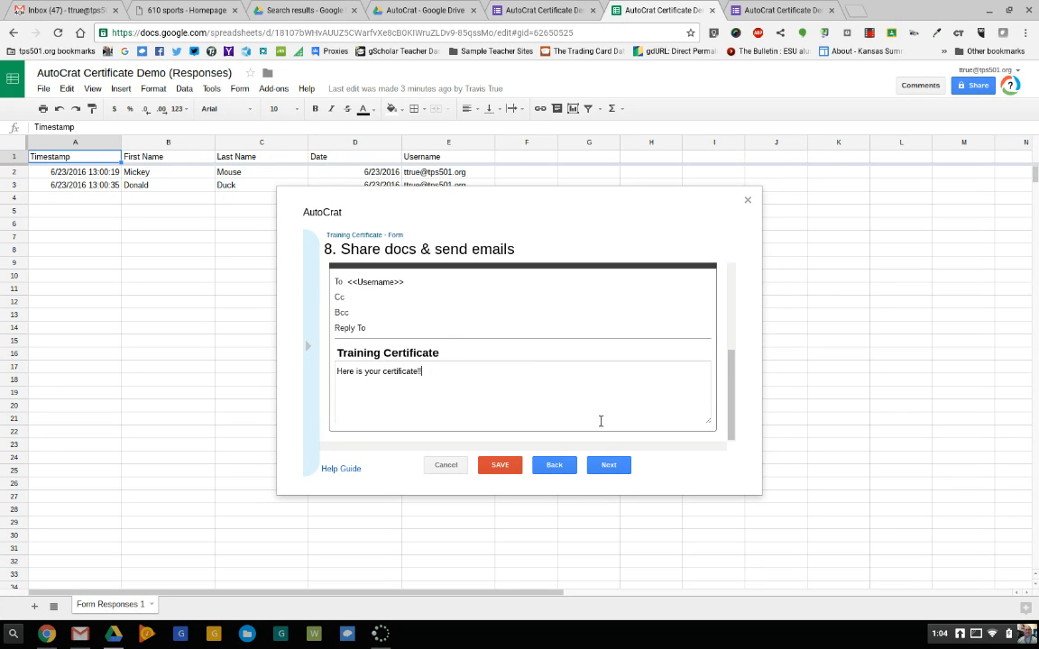
# Enable the run on form trigger for the job, authorising triggers for the project, and save the job
pyautogui.click(613, 469)
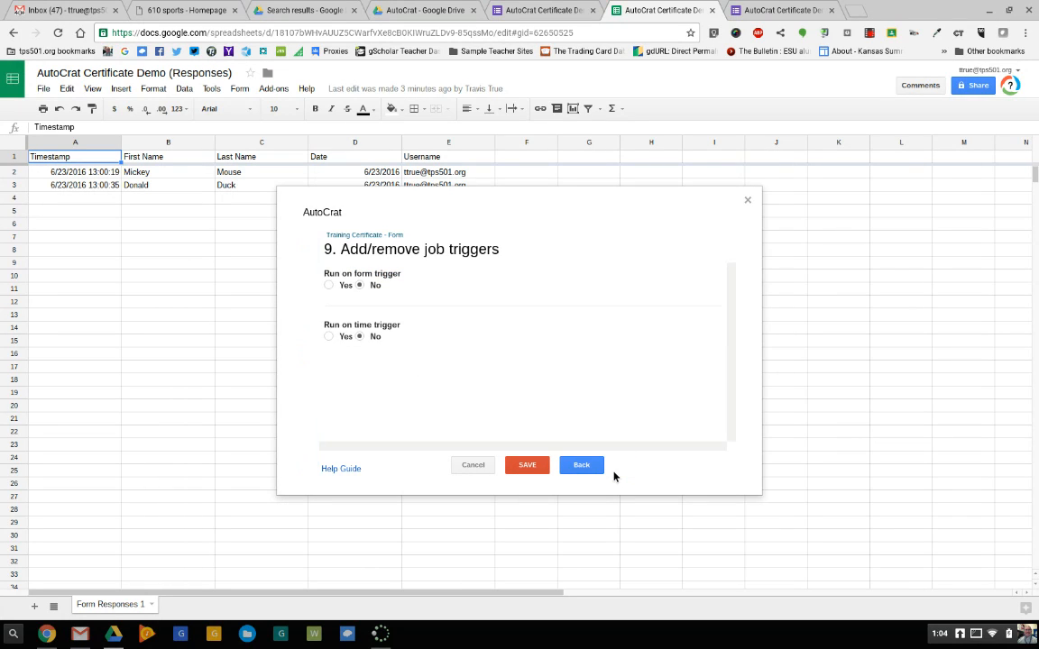
pyautogui.click(328, 286)
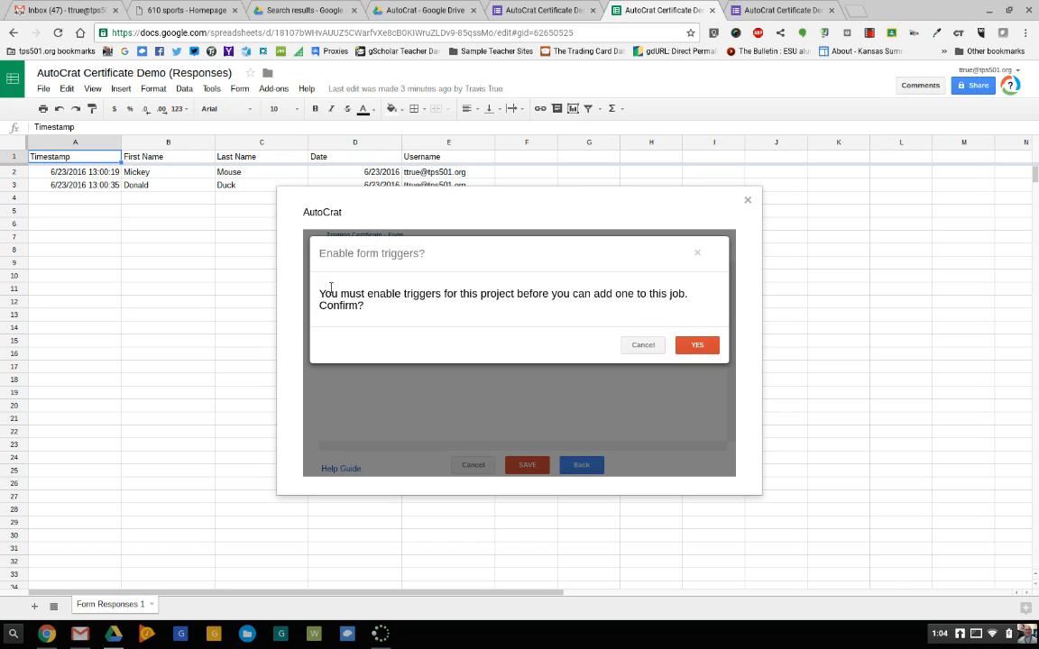
pyautogui.click(689, 351)
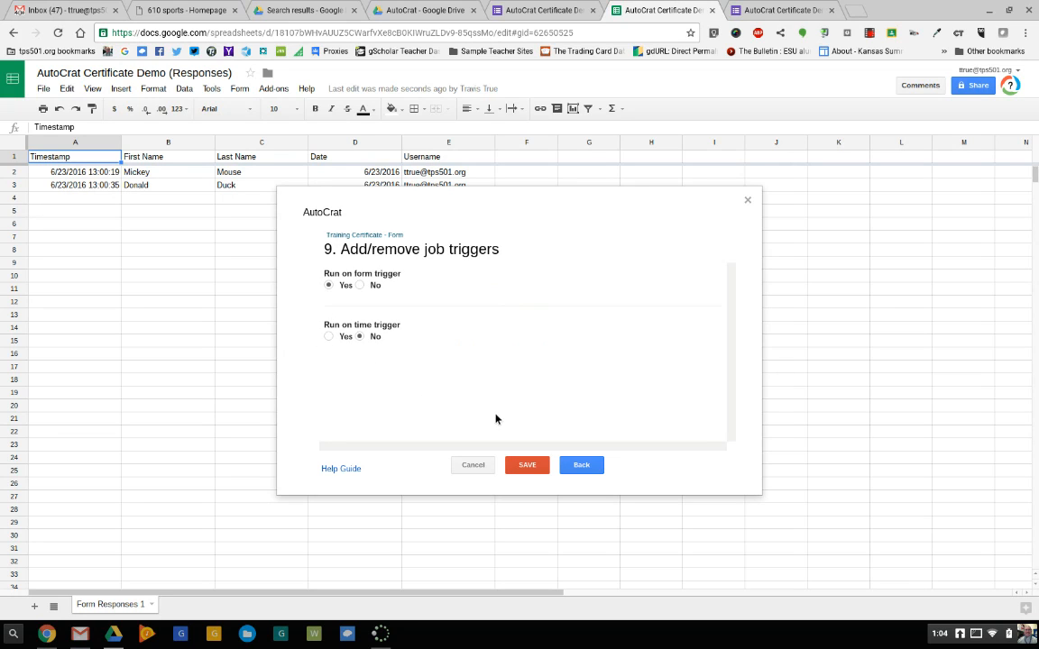
pyautogui.click(526, 466)
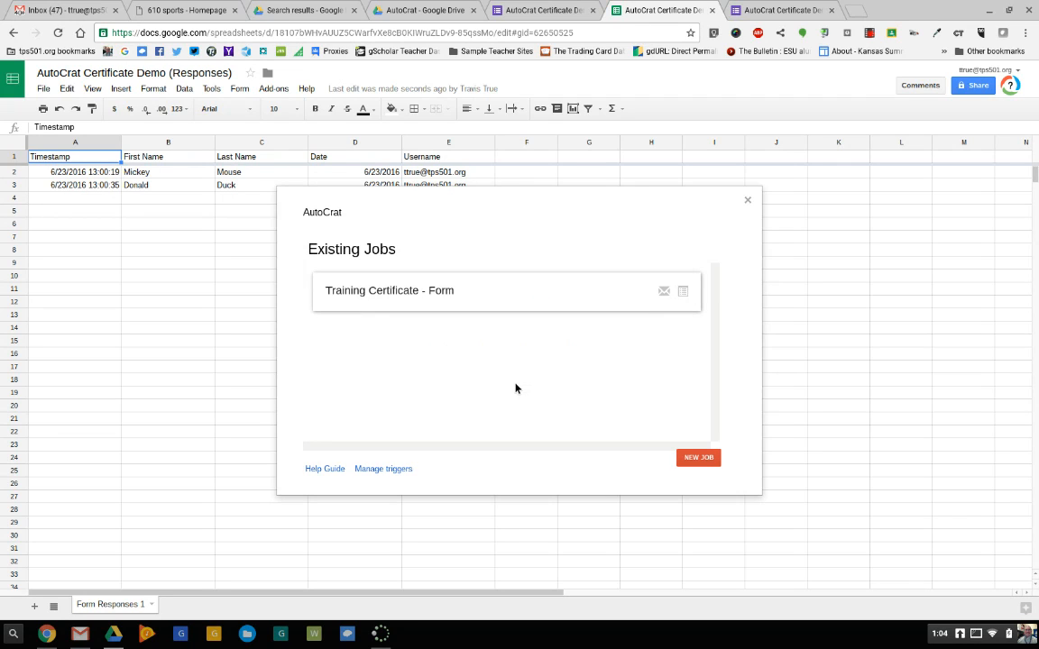
# Run the Training Certificate - Form job on the existing responses and close the AutoCrat dialog when the merge ends
pyautogui.moveTo(471, 298)
pyautogui.click(496, 291)
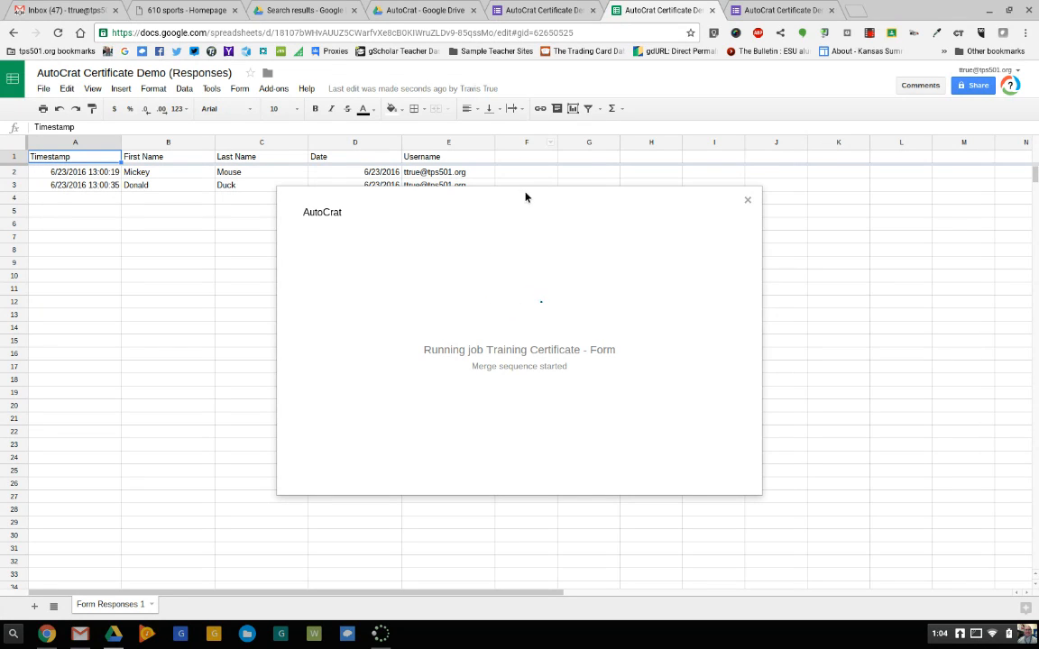
pyautogui.moveTo(529, 198); pyautogui.dragTo(531, 226)
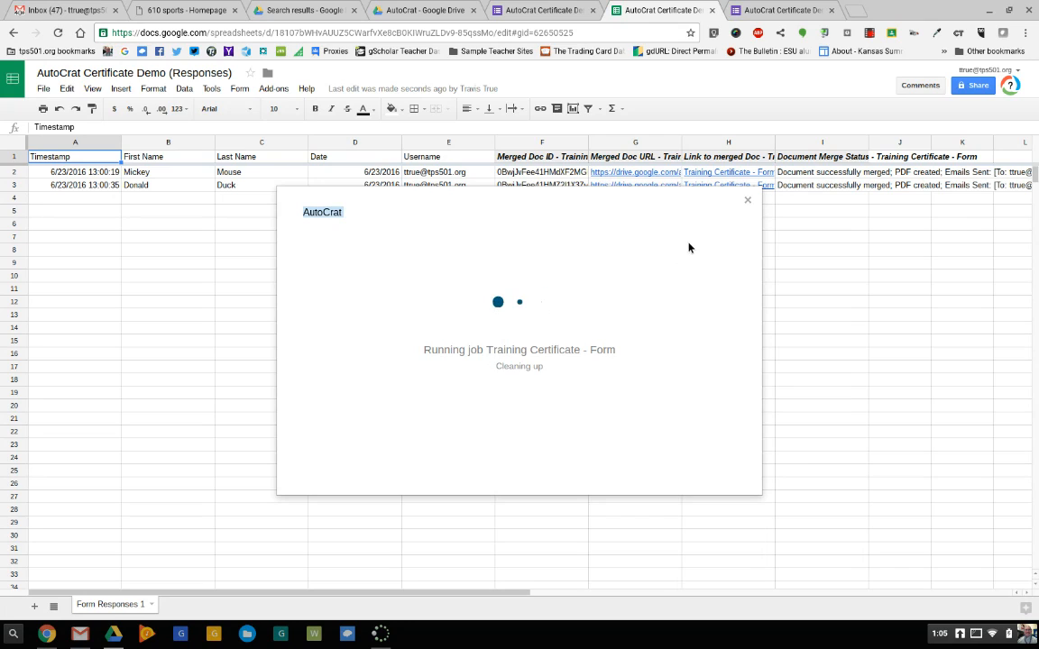
pyautogui.click(748, 202)
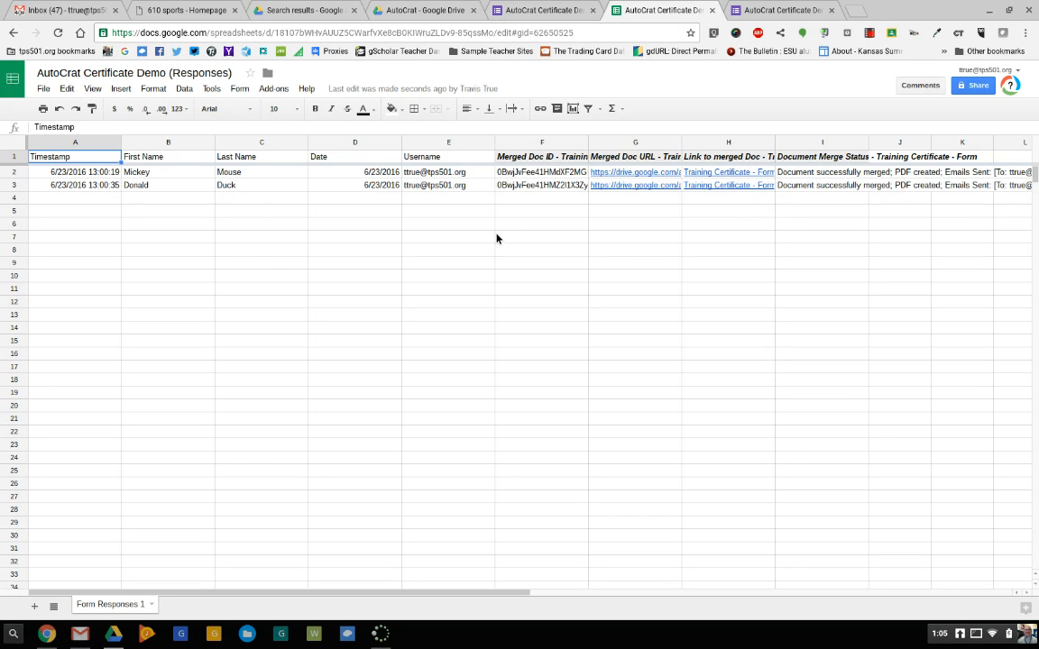
# Submit another response to the AutoCrat Certificate Demo form for Bart Simpson with the date 06/23/2016
pyautogui.click(752, 11)
pyautogui.click(396, 271)
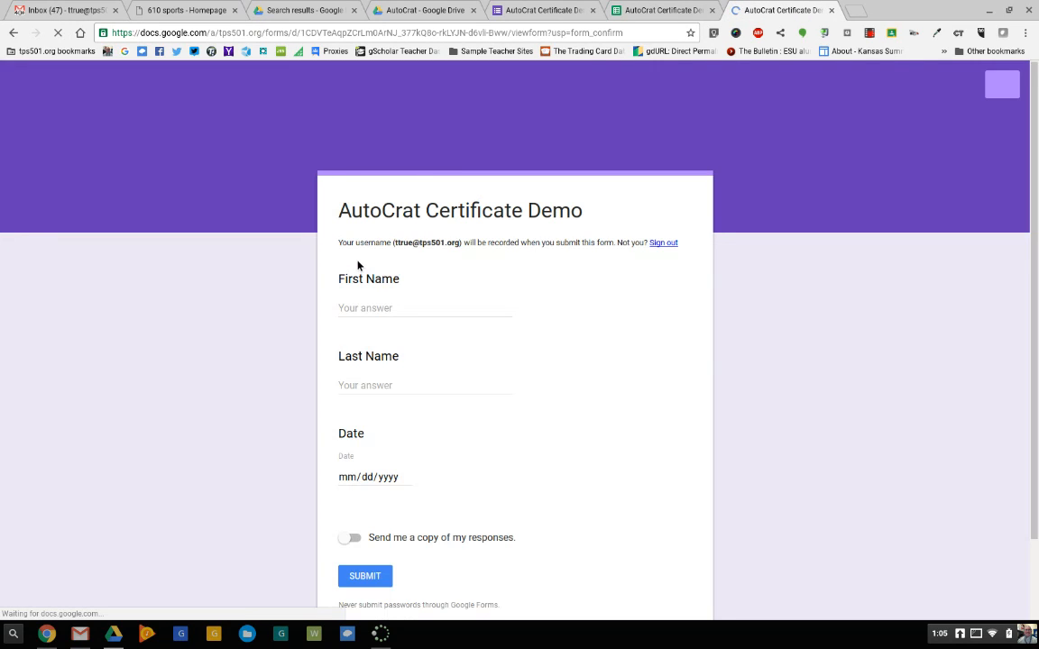
pyautogui.click(386, 310)
pyautogui.write('Bart')
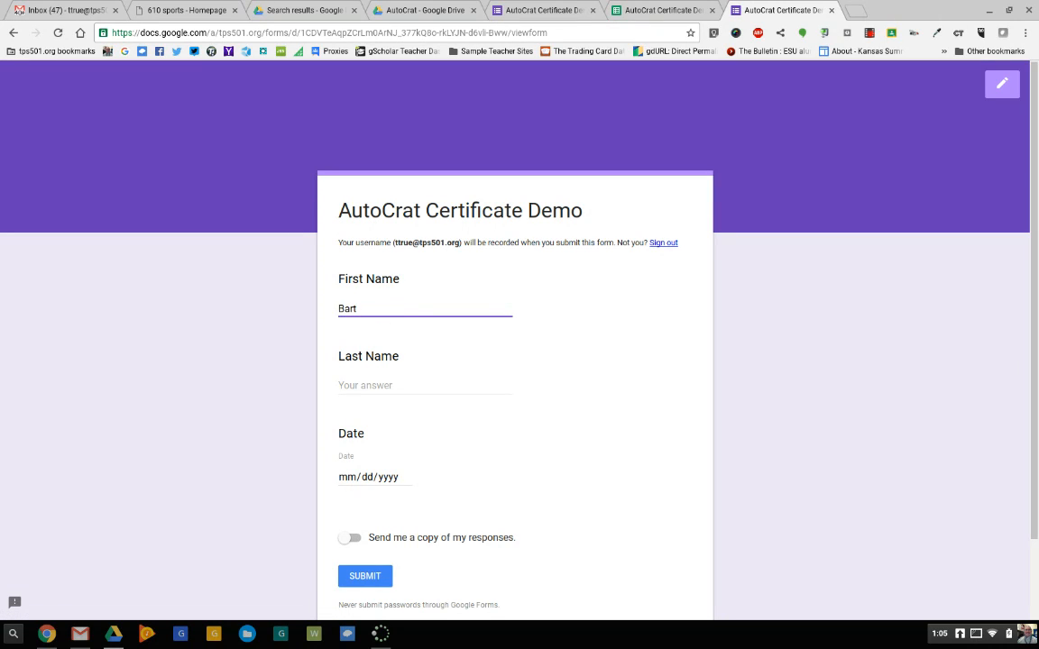
pyautogui.press('Tab')
pyautogui.write('Simpson')
pyautogui.press('Tab')
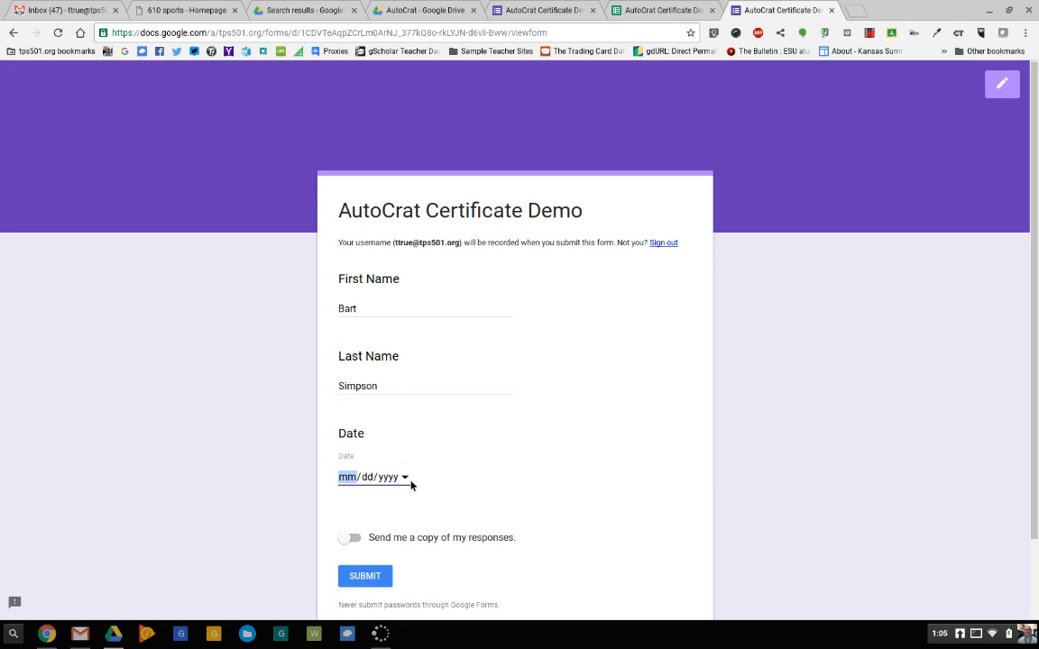
pyautogui.click(405, 479)
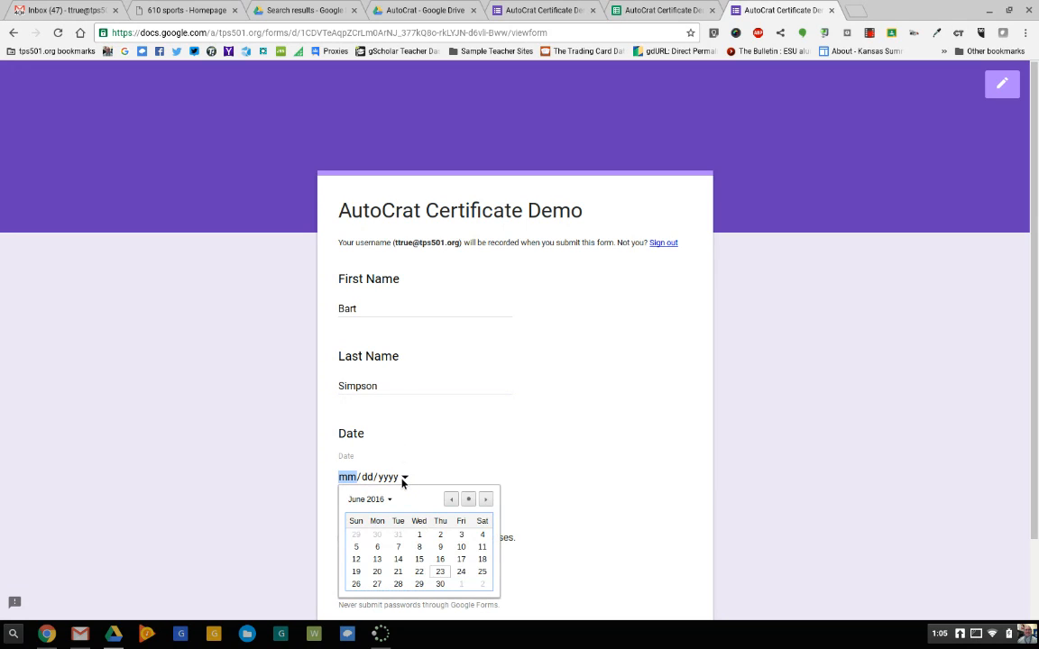
pyautogui.click(442, 573)
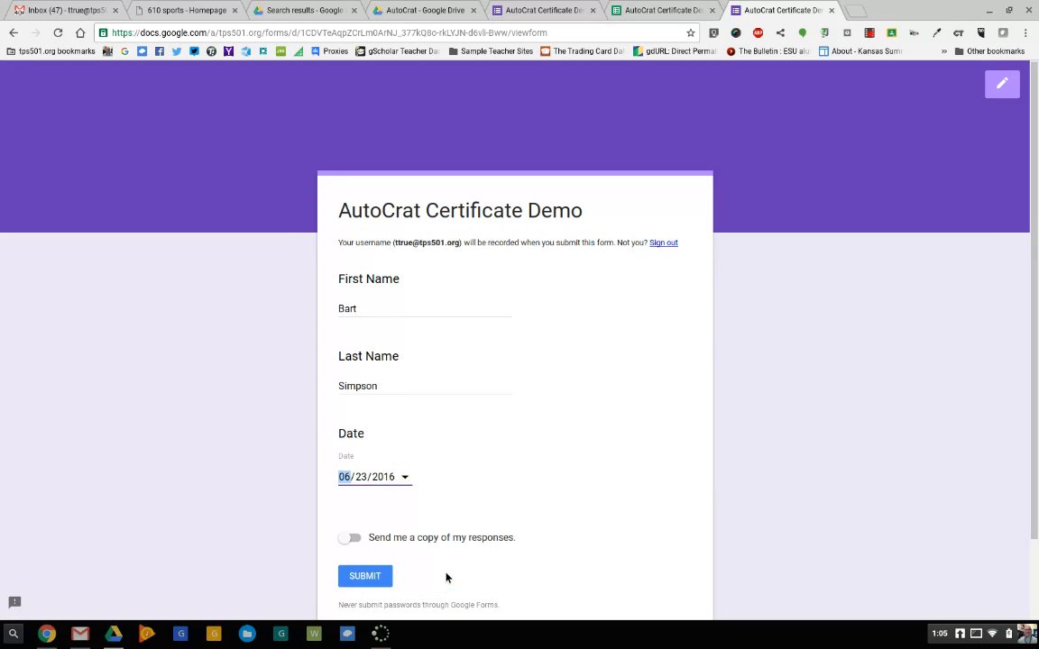
pyautogui.click(379, 579)
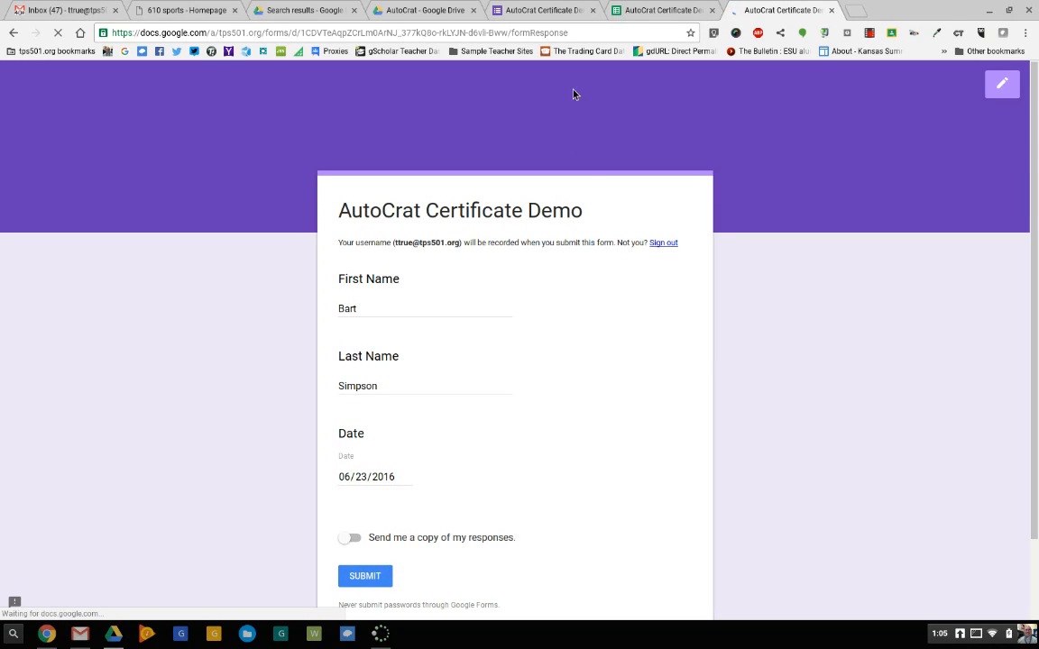
# Check the merge status in the responses sheet and preview the Mickey Mouse form certificate in Drive's Training Certificates folder
pyautogui.click(665, 12)
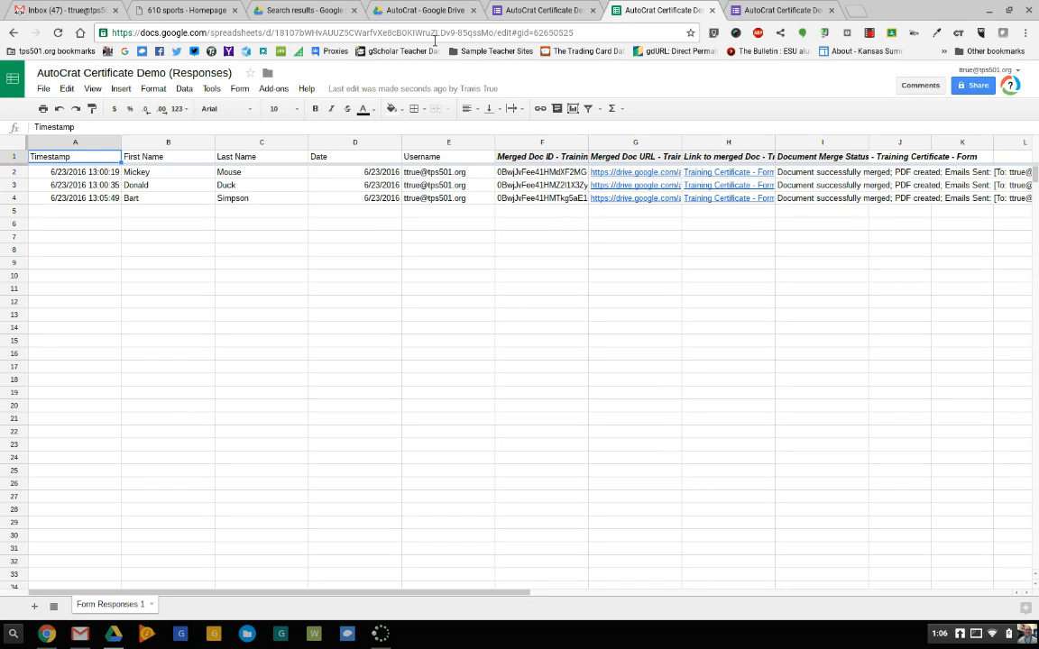
pyautogui.click(427, 10)
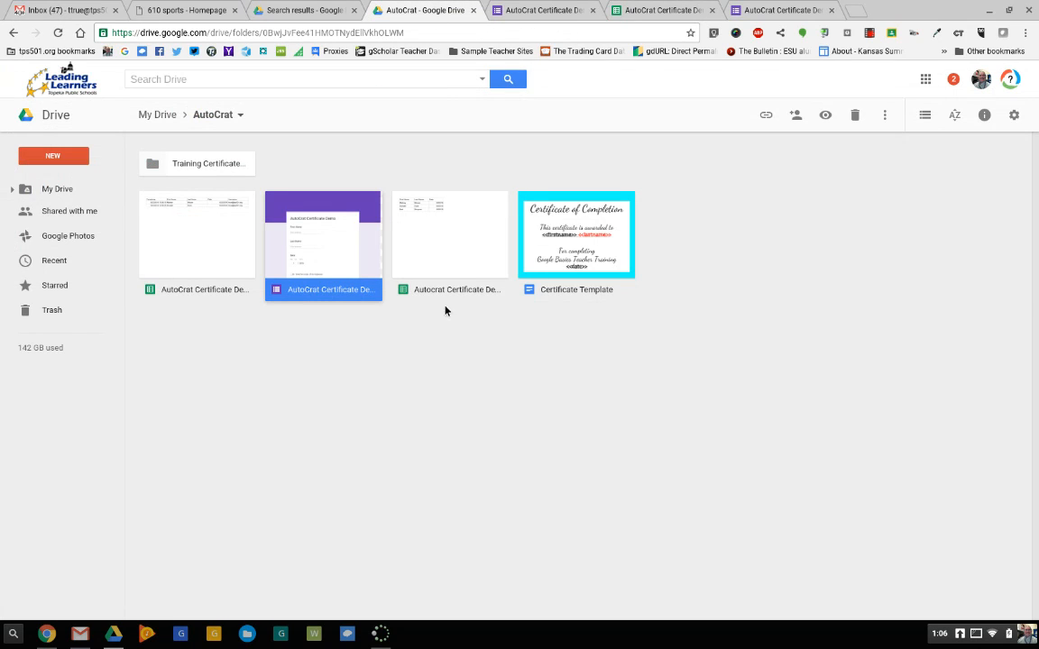
pyautogui.doubleClick(200, 167)
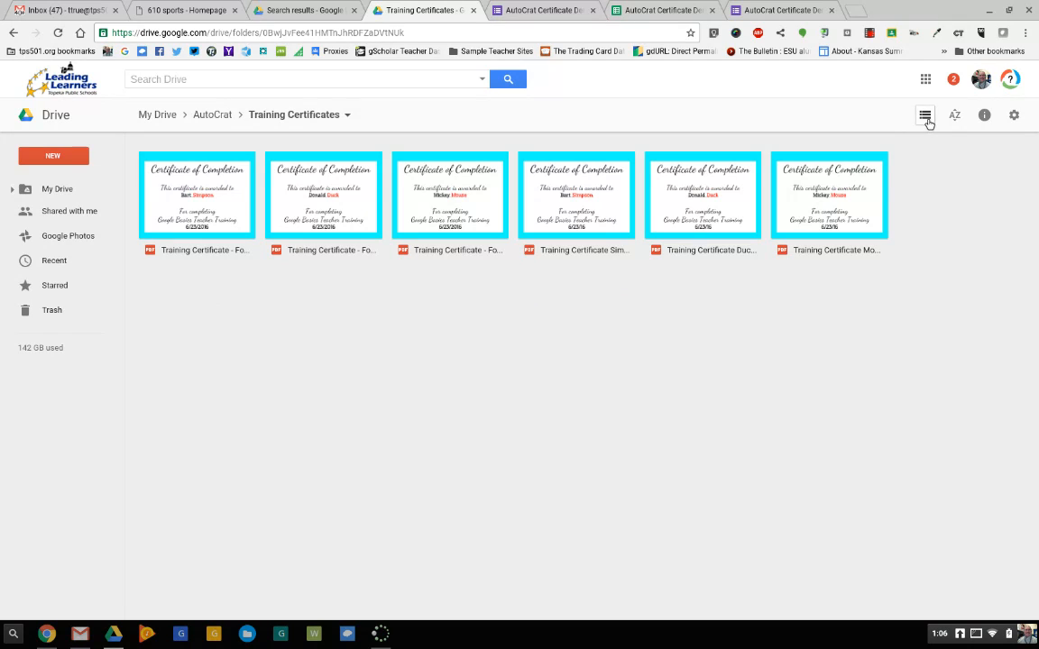
pyautogui.click(449, 251)
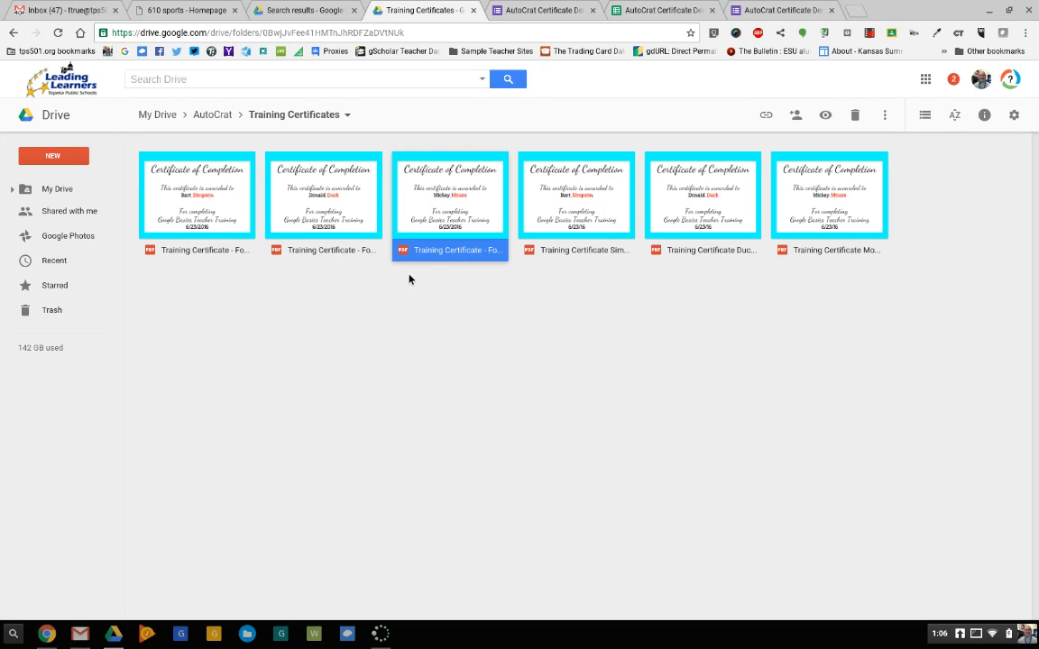
pyautogui.doubleClick(456, 239)
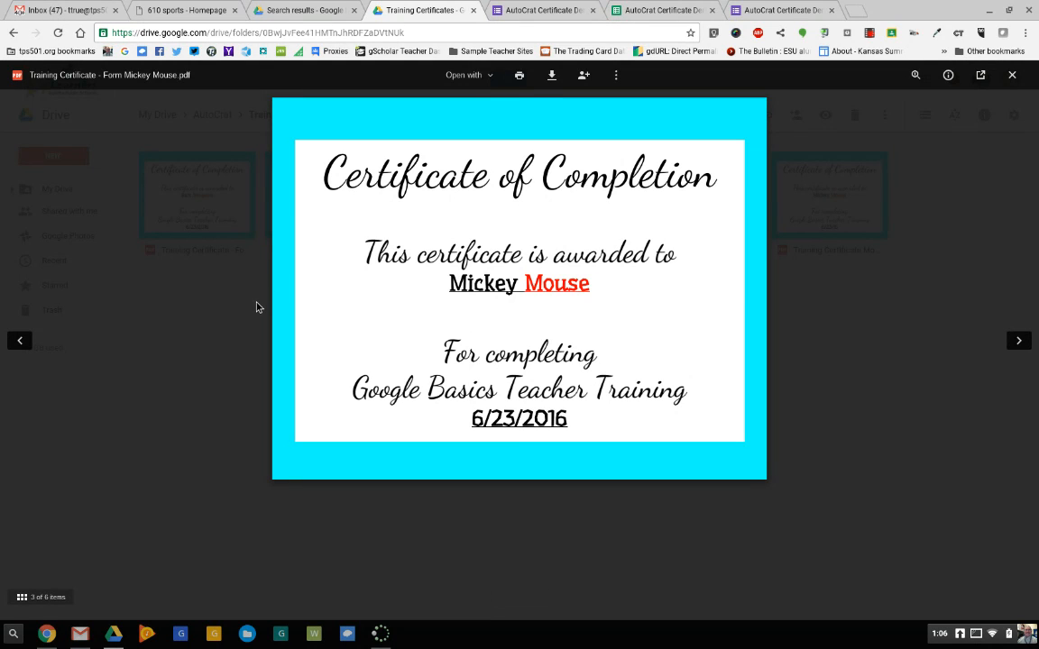
pyautogui.press('Escape')
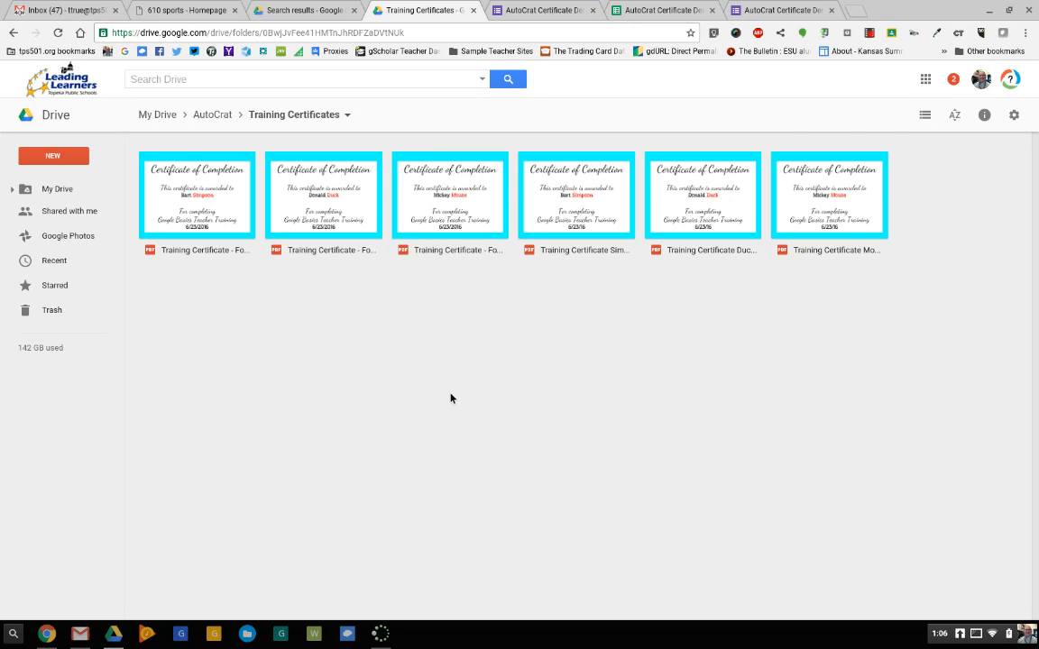
# Switch to Gmail, refresh the inbox, and open the Training Certificate conversation to examine the attached certificates
pyautogui.click(67, 13)
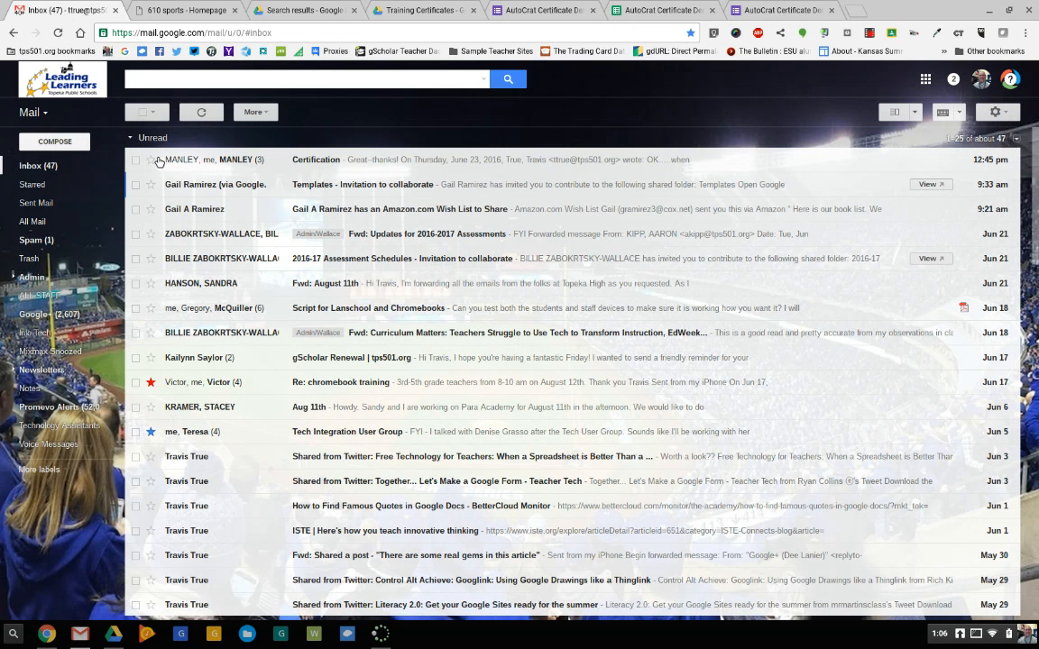
pyautogui.click(212, 120)
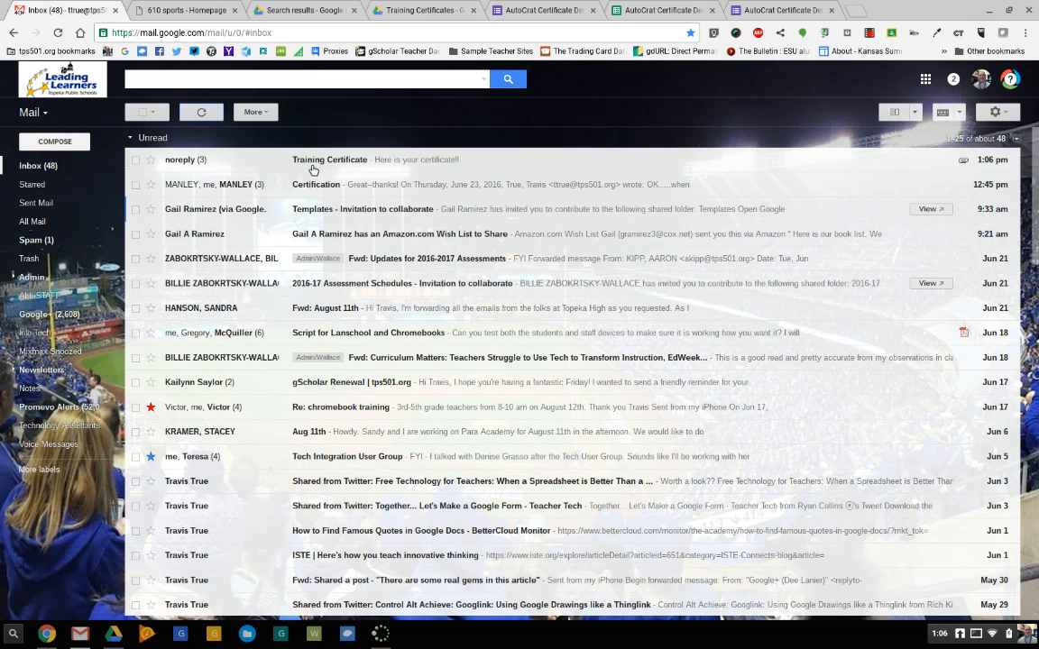
pyautogui.click(333, 160)
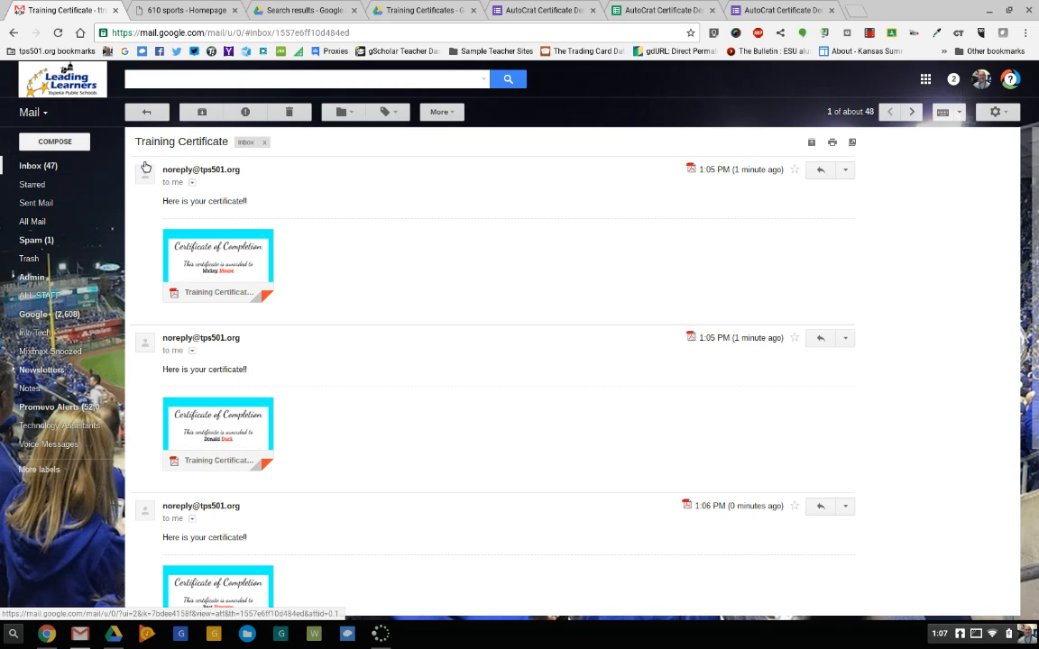
pyautogui.moveTo(233, 149); pyautogui.dragTo(260, 208)
pyautogui.click(262, 211)
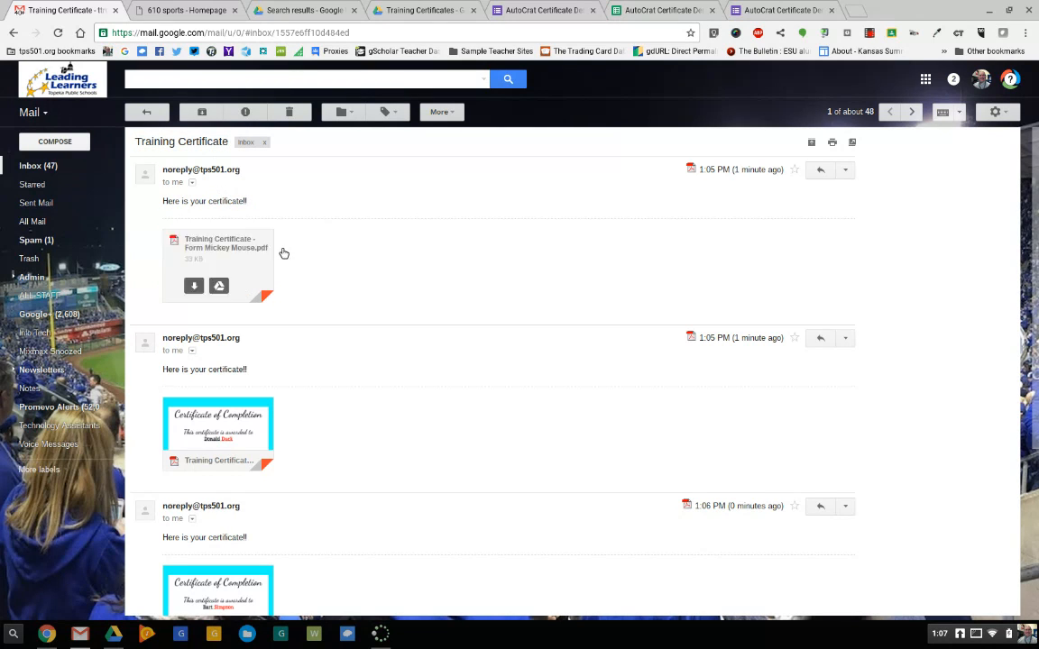
pyautogui.moveTo(188, 175)
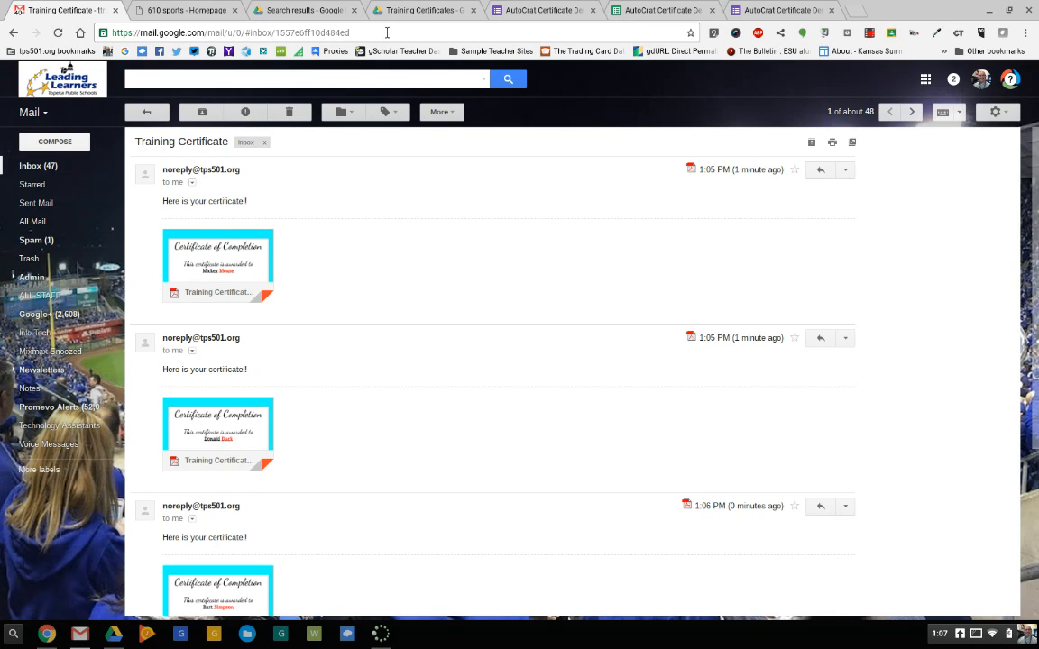
pyautogui.click(870, 36)
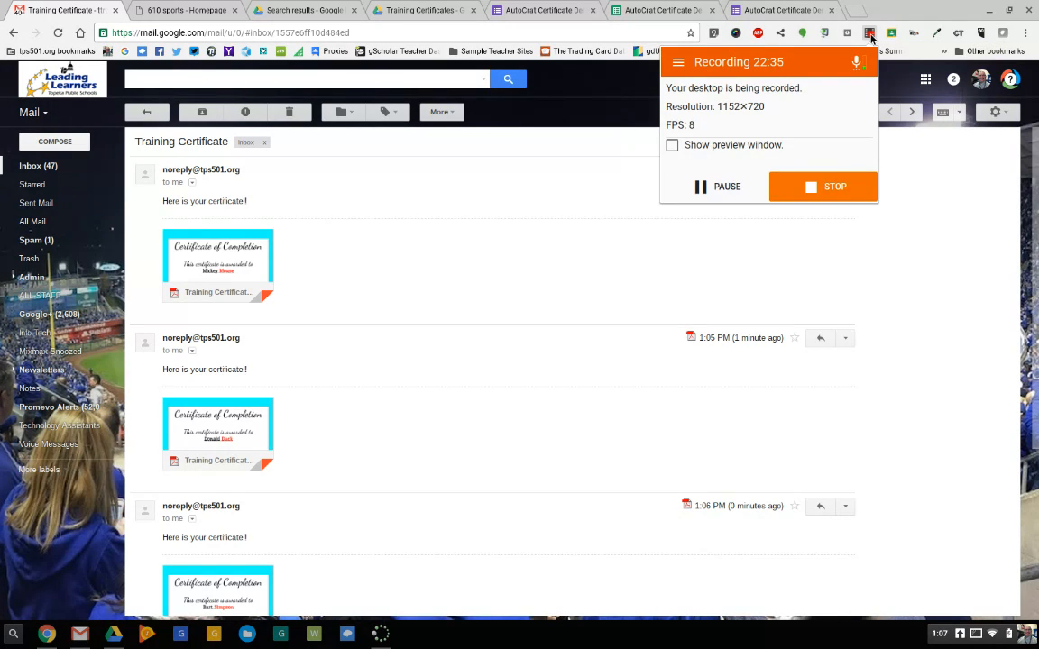